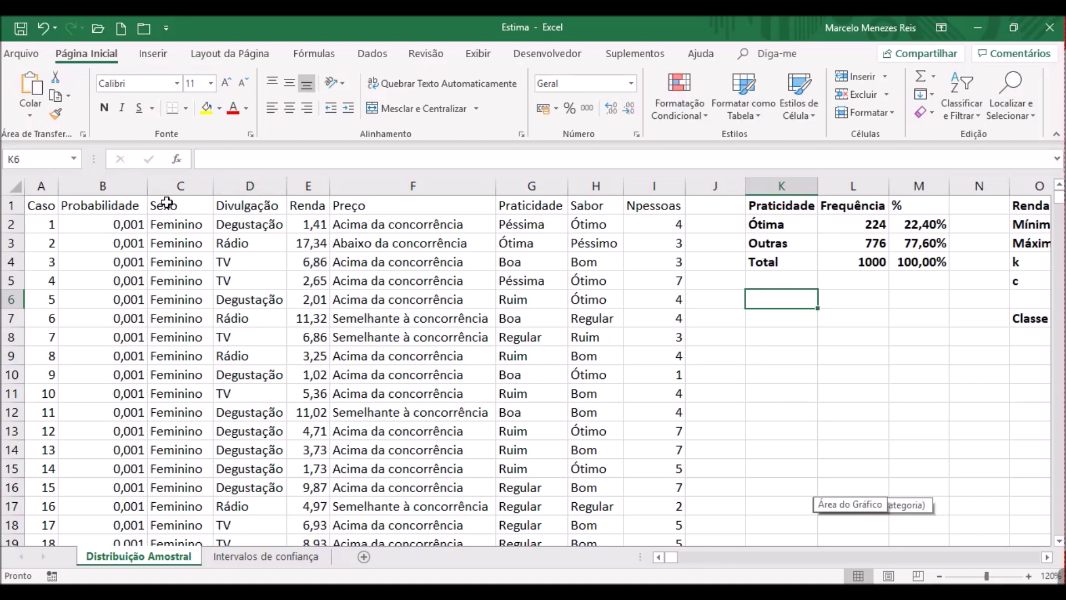
Review the survey variables one column at a time, from Sexo and Divulgação through Renda, Preço, Praticidade and Sabor to Npessoas
left_click(173, 187)
left_click(250, 186)
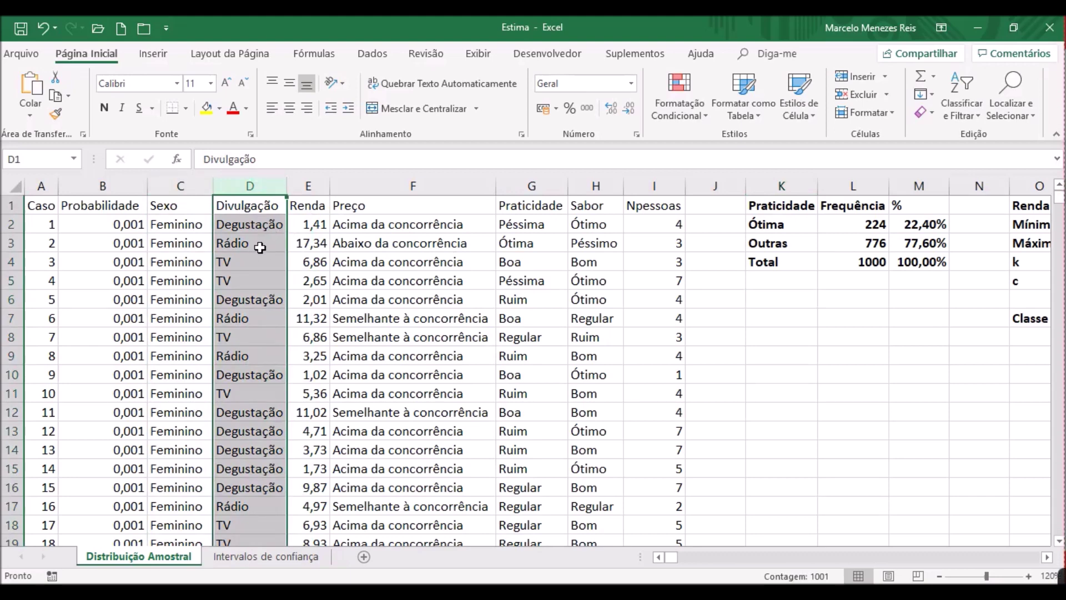
left_click(310, 187)
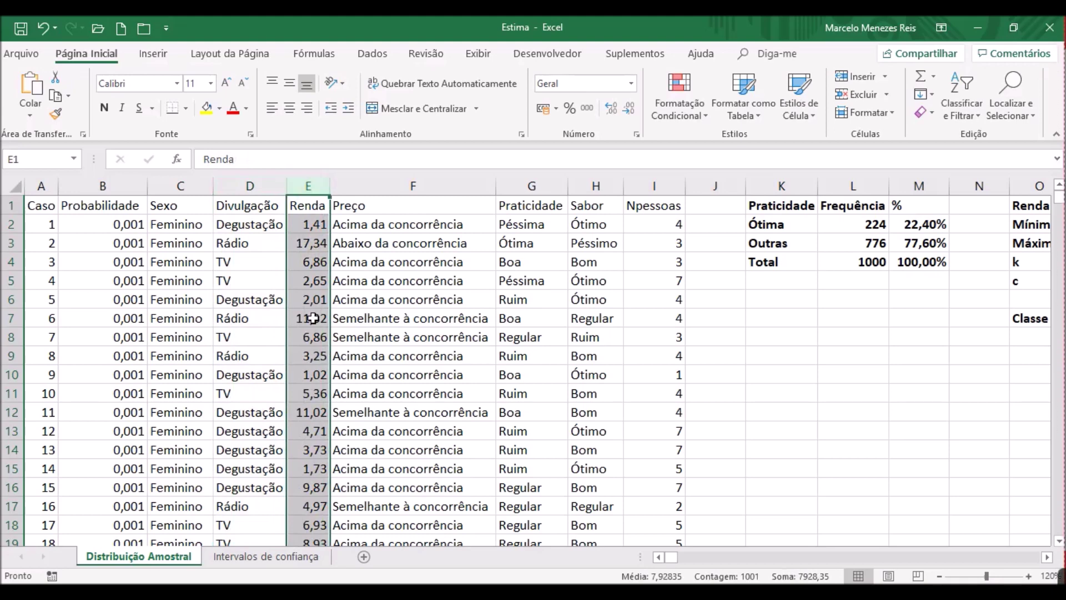
left_click(415, 186)
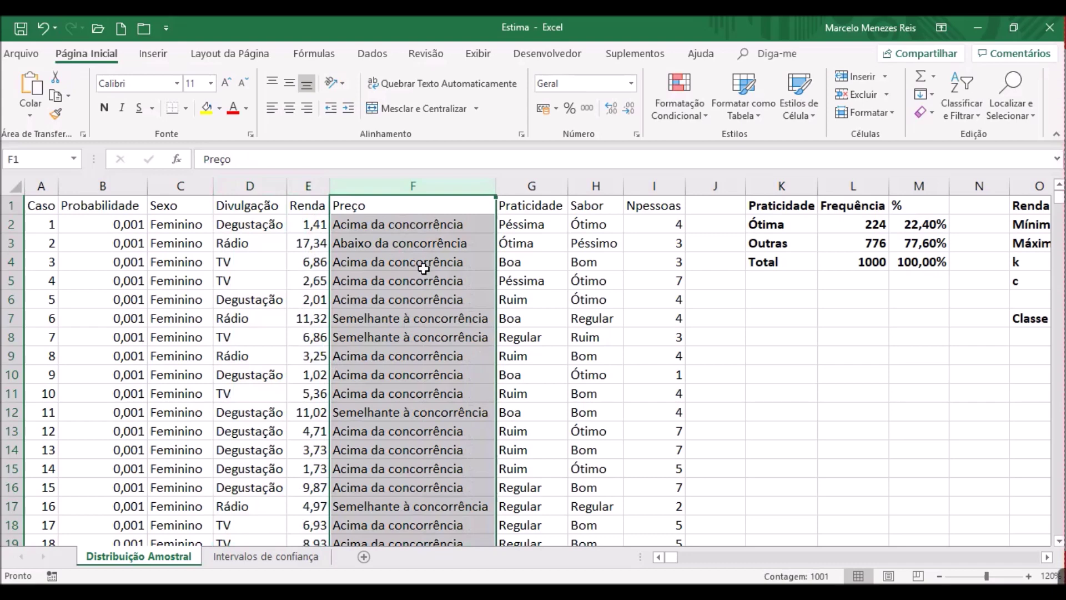
left_click(532, 189)
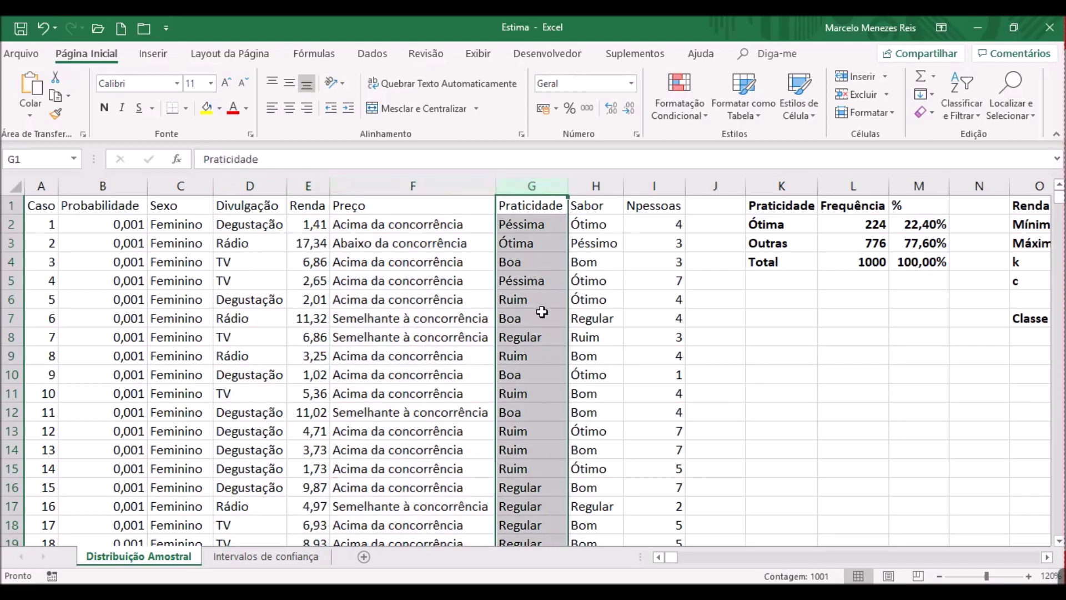
left_click(594, 187)
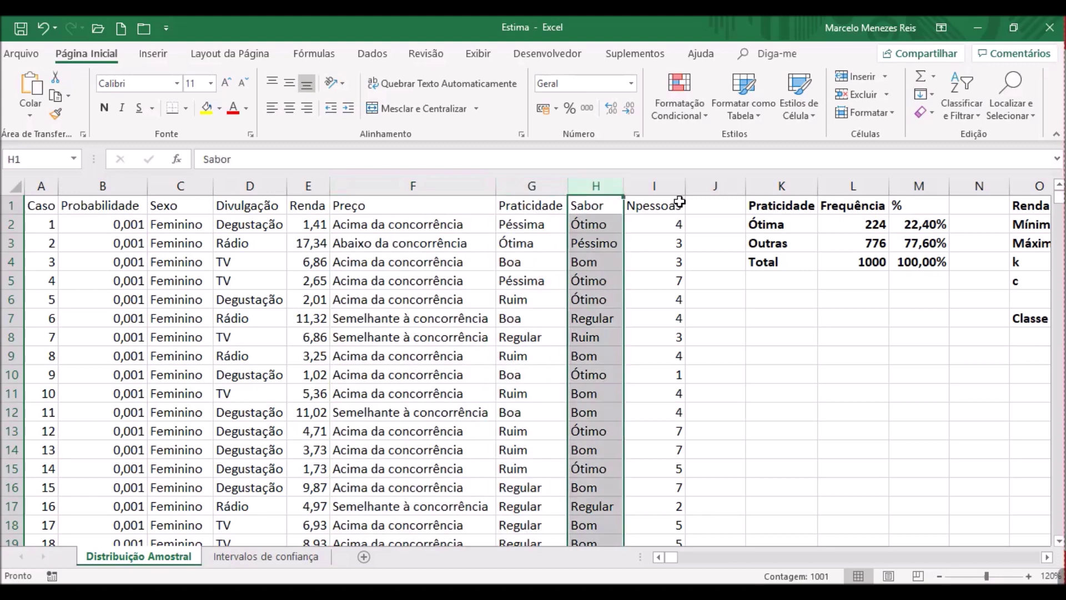
left_click(669, 189)
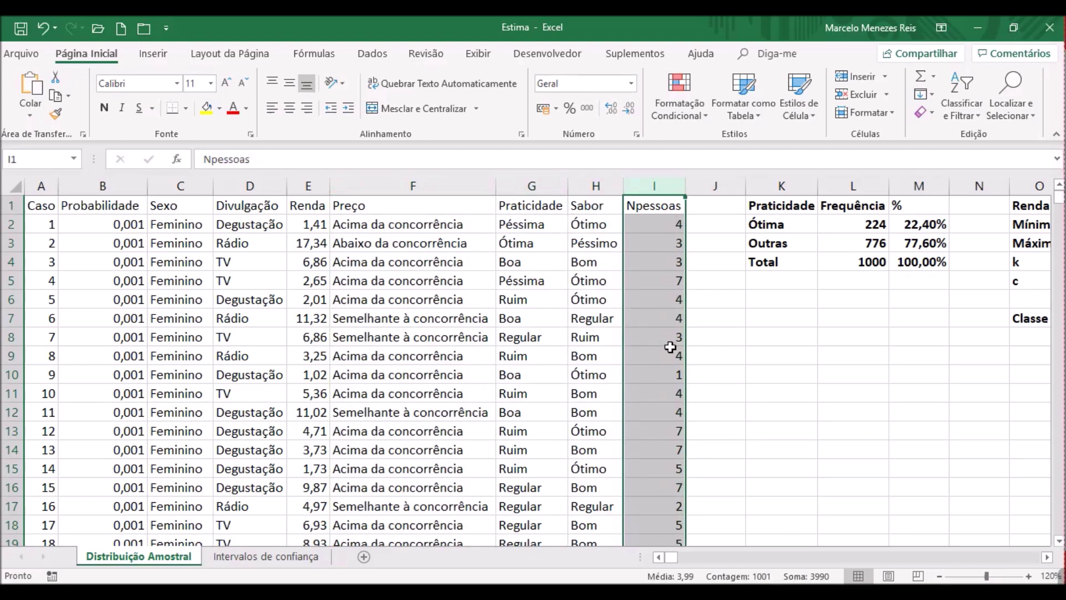
left_click(739, 324)
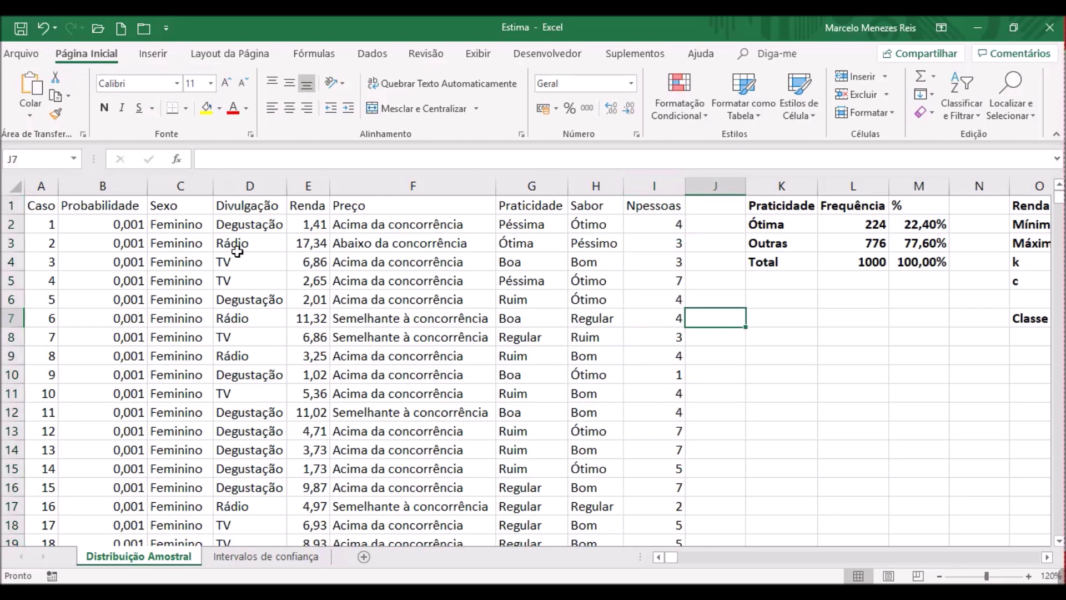
Examine the Caso and Probabilidade columns and inspect the formula behind the first case's probability in B2
left_click(42, 187)
left_click_drag(42, 187, 105, 200)
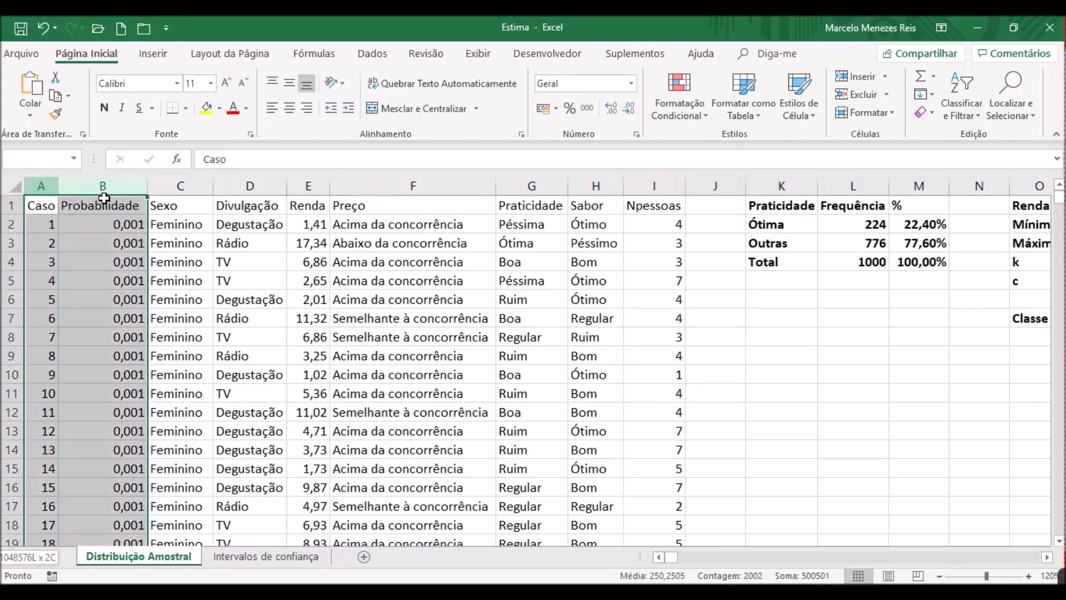
left_click(102, 264)
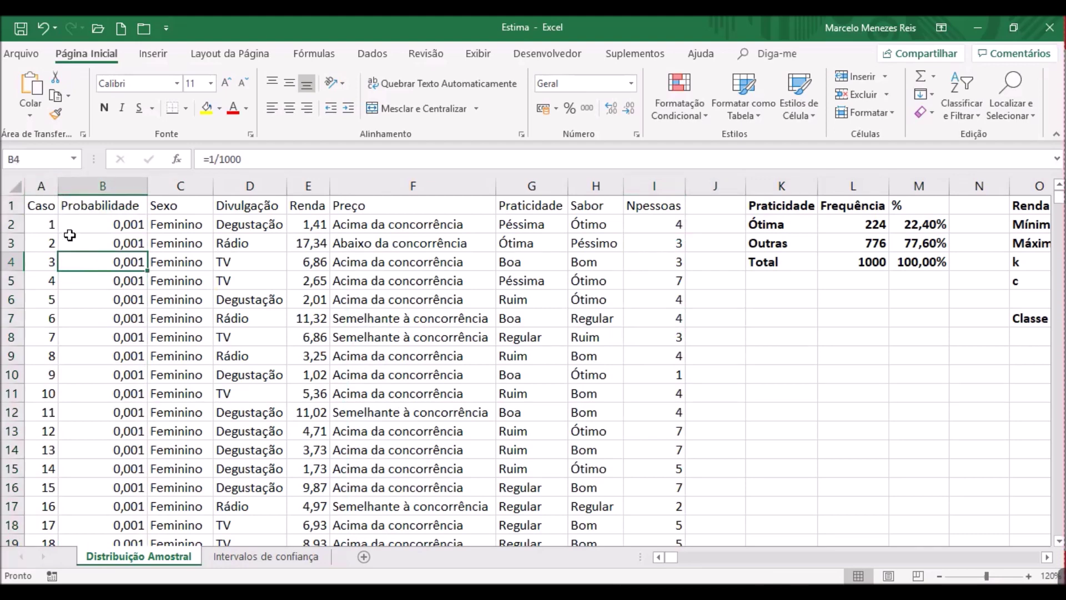
left_click(43, 186)
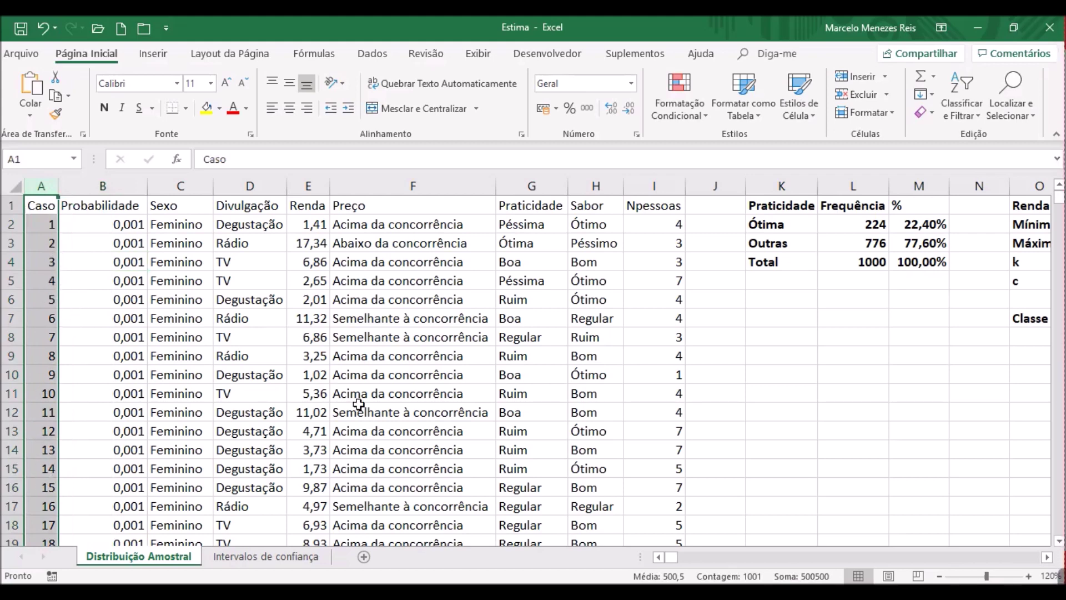
left_click(113, 224)
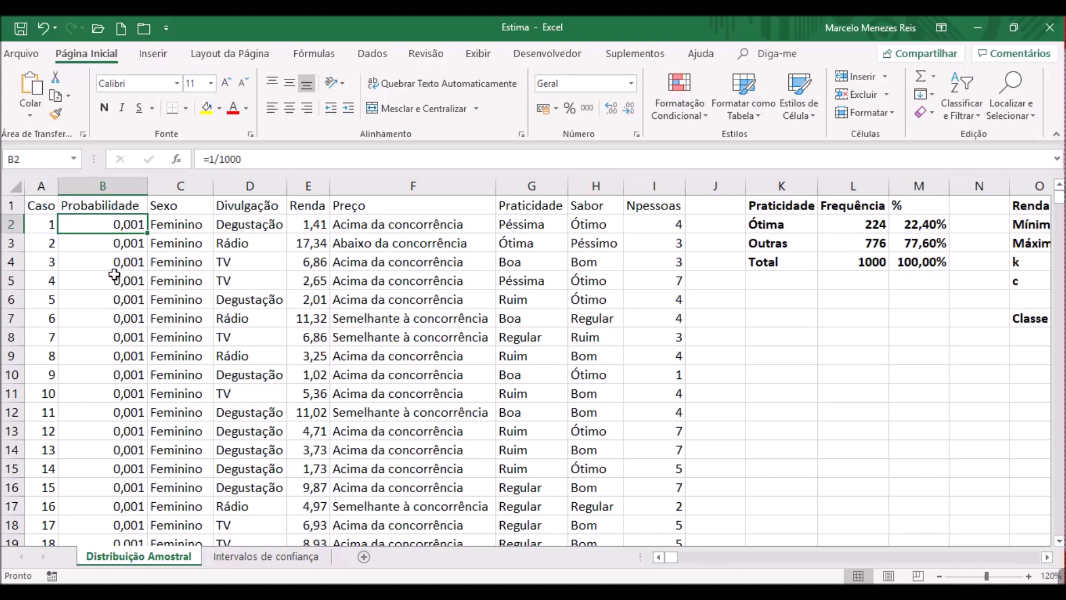
key("F2")
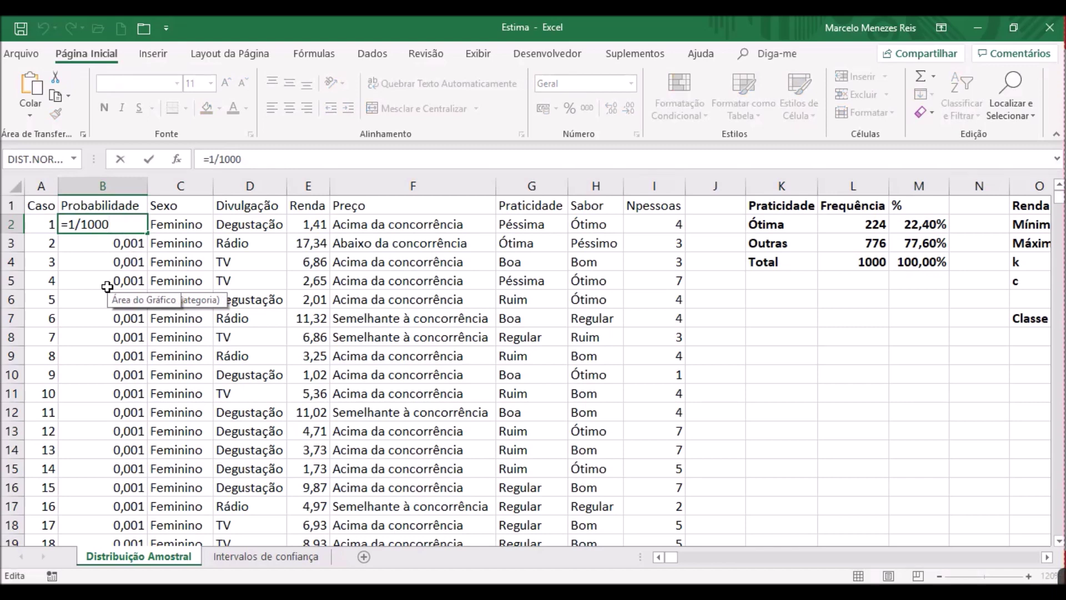
key("Return")
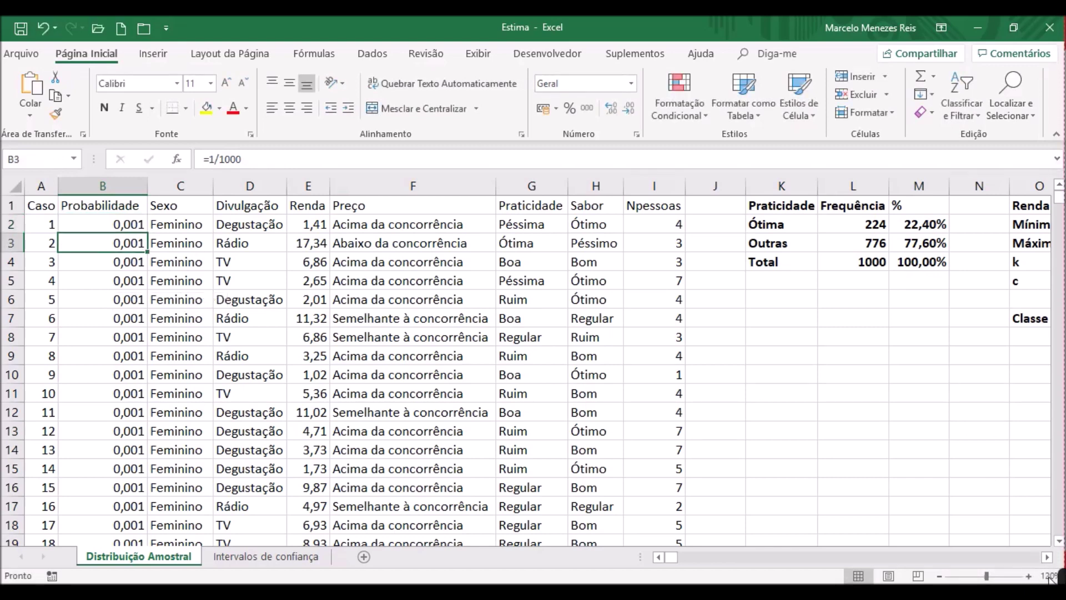
Inspect the Praticidade frequency table, checking the Ótima and Outras categories and the formulas for their frequencies and the Ótima percentage
left_click(1048, 557)
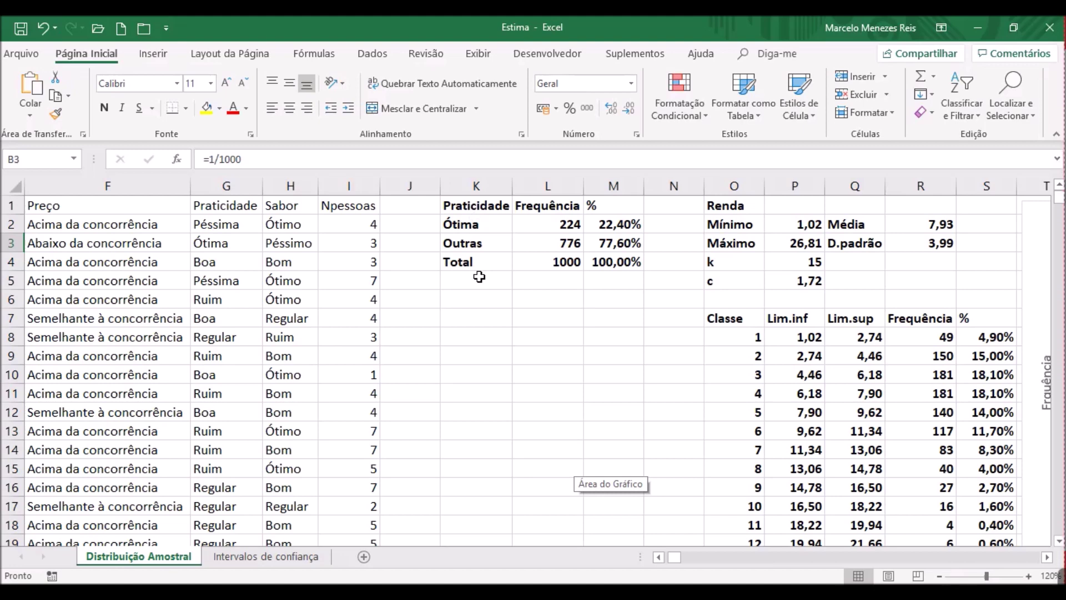
left_click(479, 228)
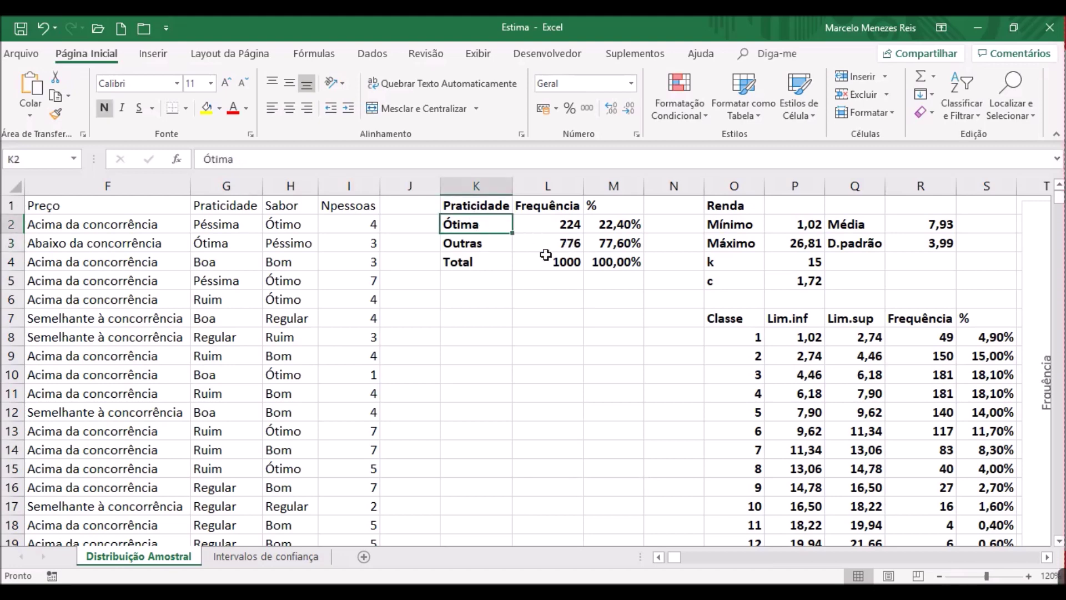
left_click(494, 244)
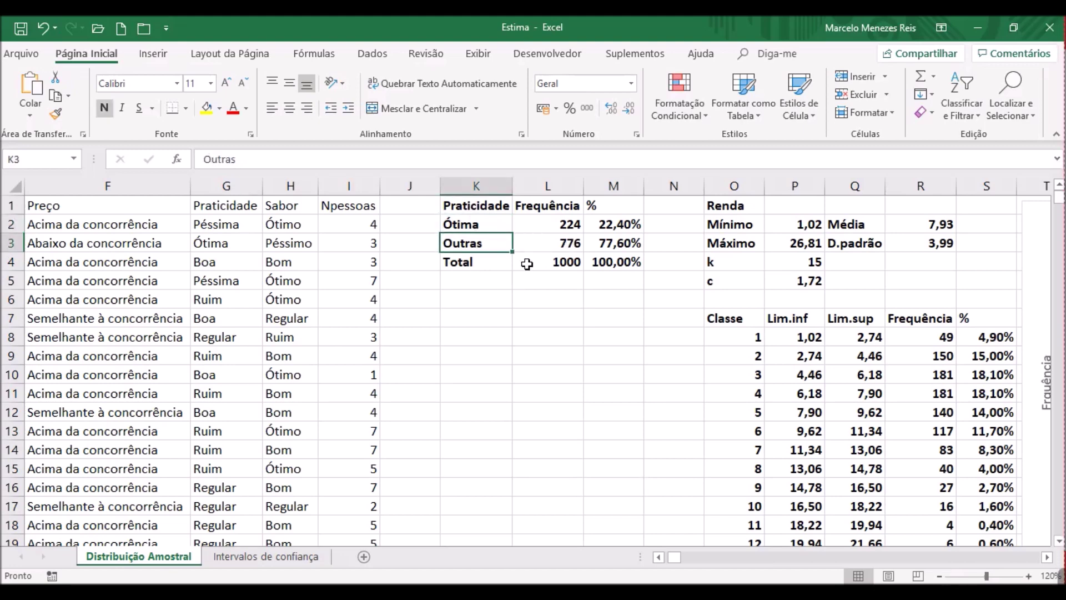
left_click(556, 224)
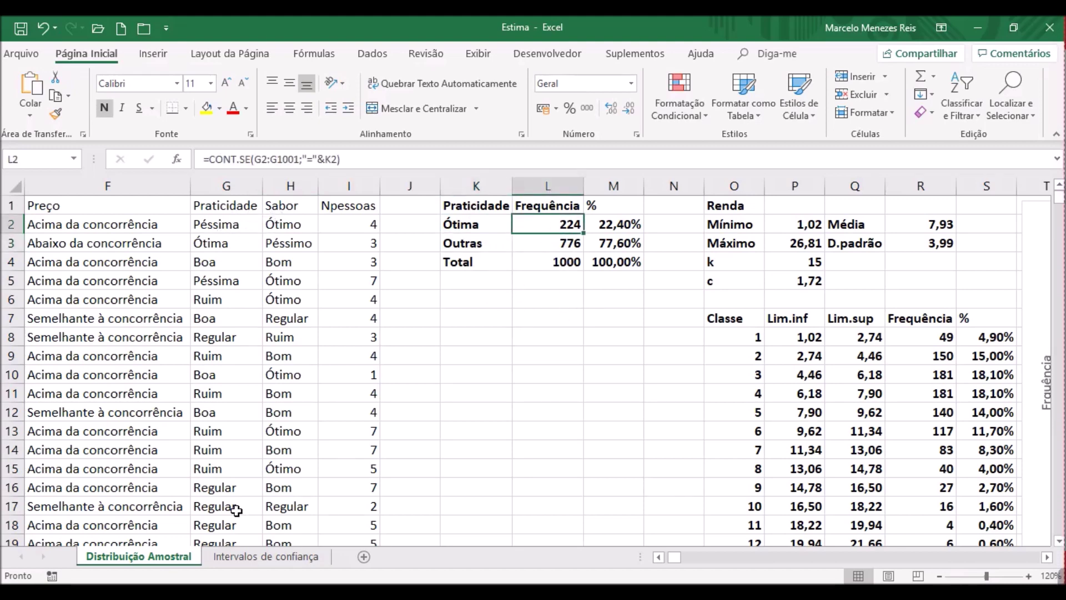
left_click(300, 158)
left_click(551, 224)
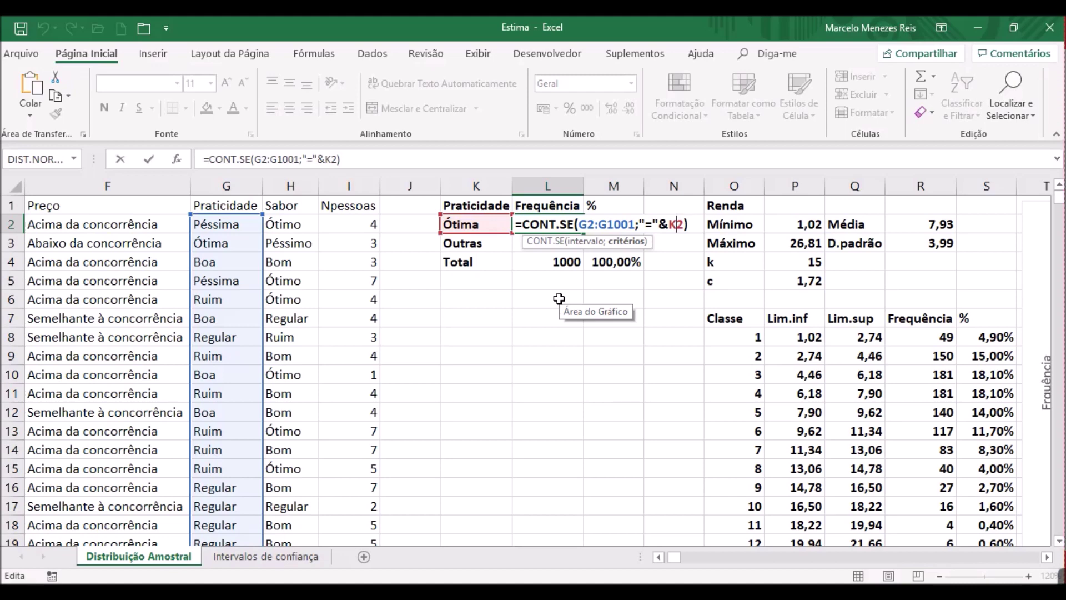
key("Return")
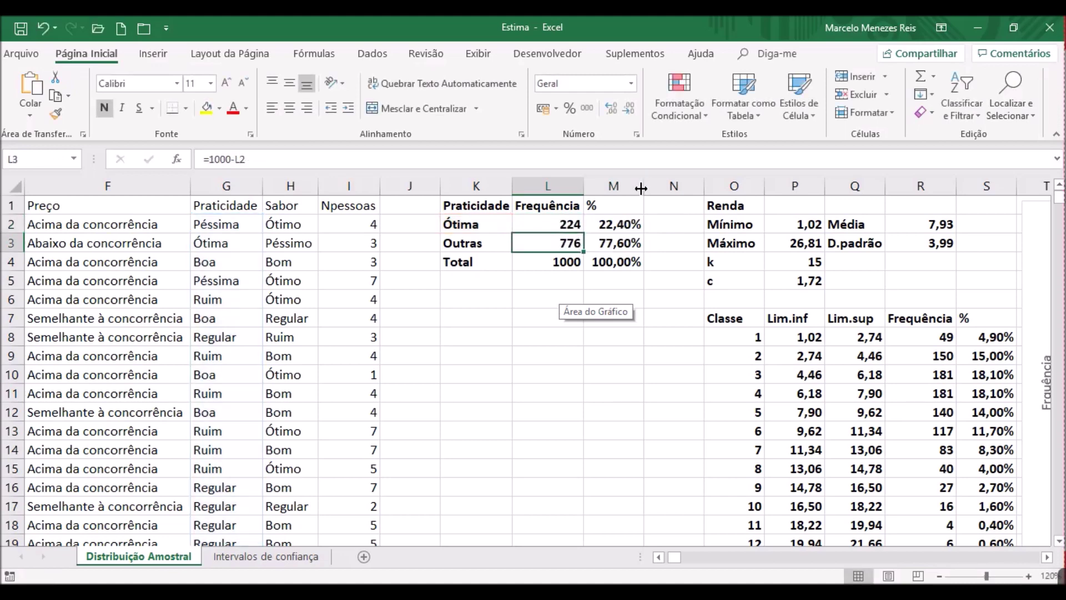
left_click(617, 221)
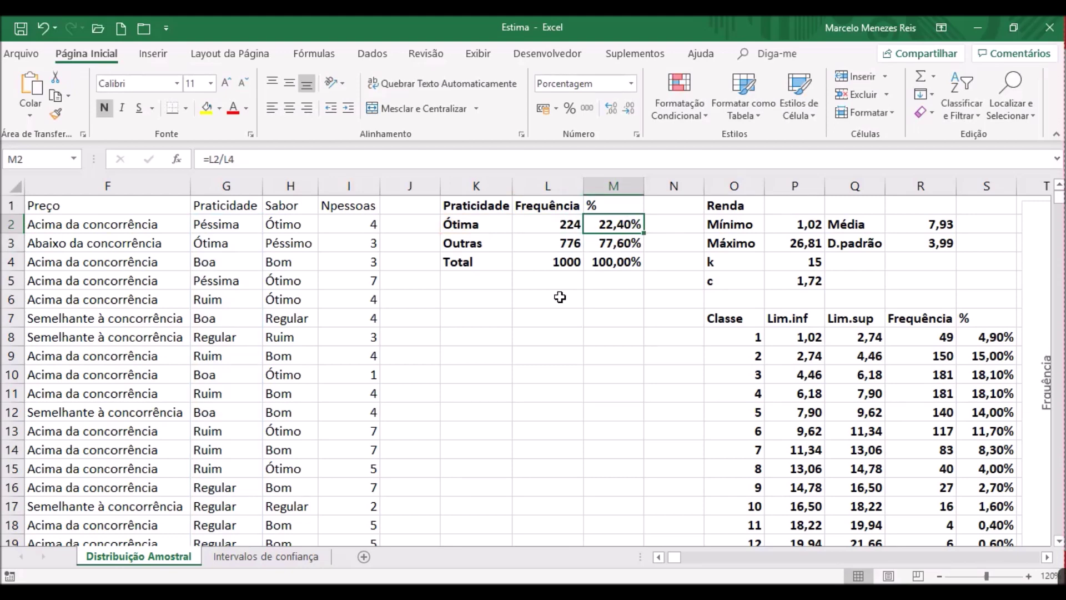
Inspect the Renda minimum, maximum, mean and standard deviation formulas, and compare these parameters with the Ótima percentage
left_click(1047, 557)
left_click(1047, 557)
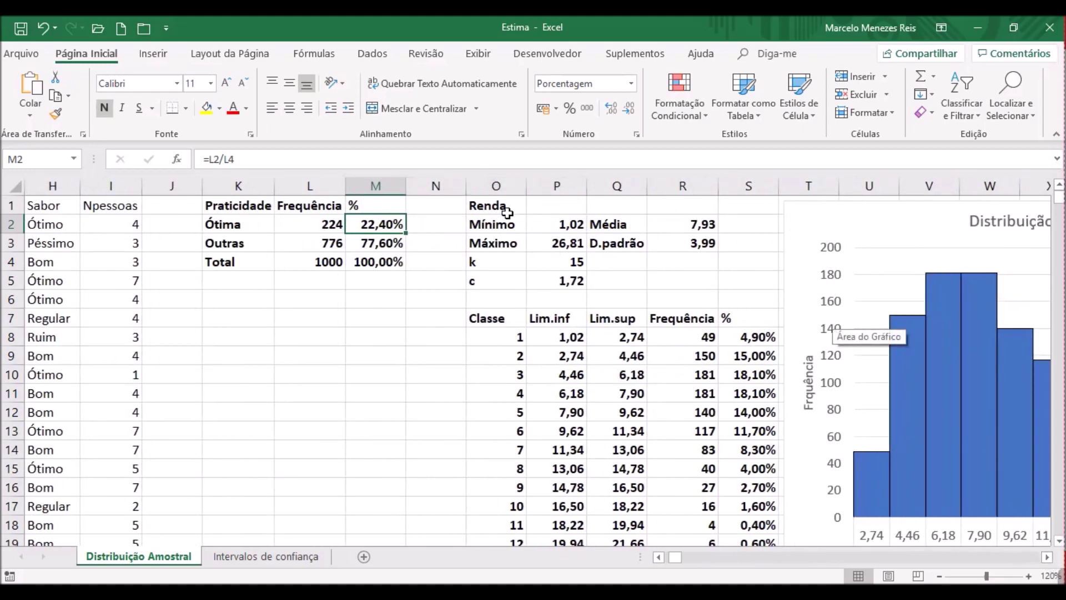
left_click(554, 222)
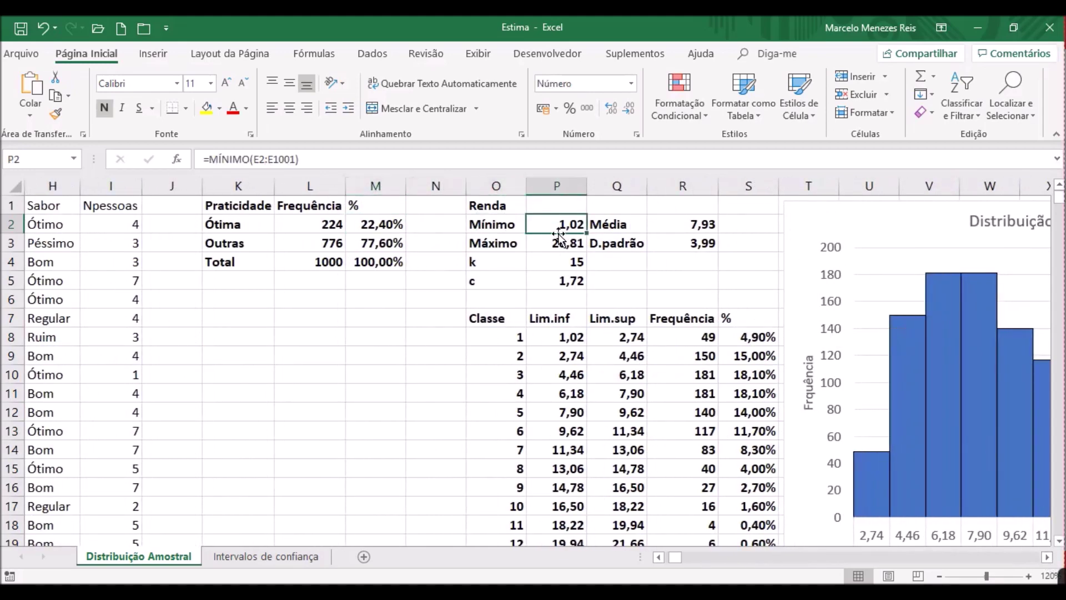
left_click(547, 249)
left_click(697, 228)
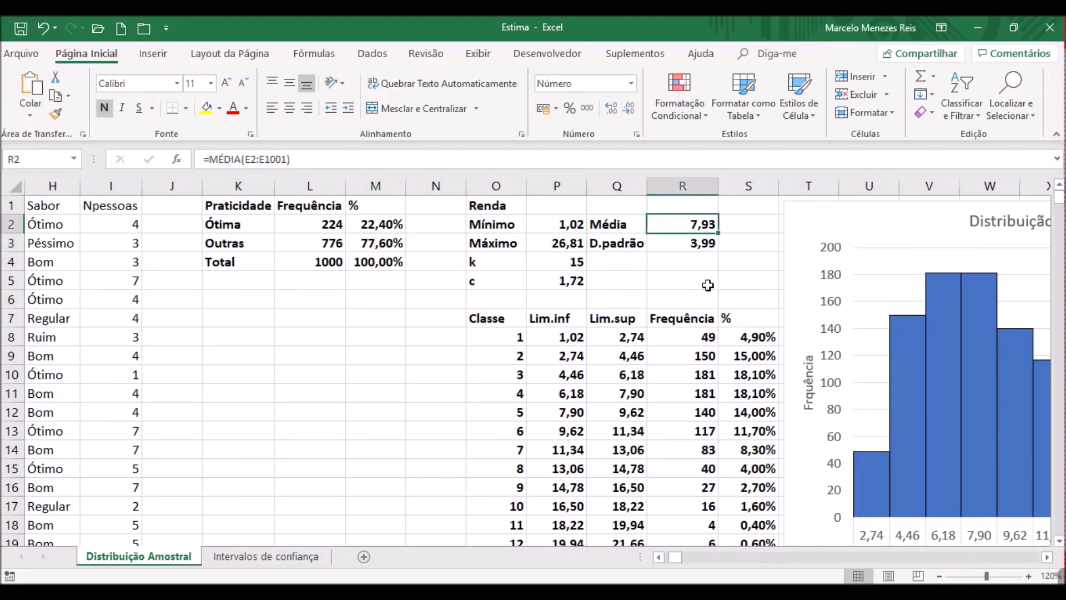
left_click(696, 243)
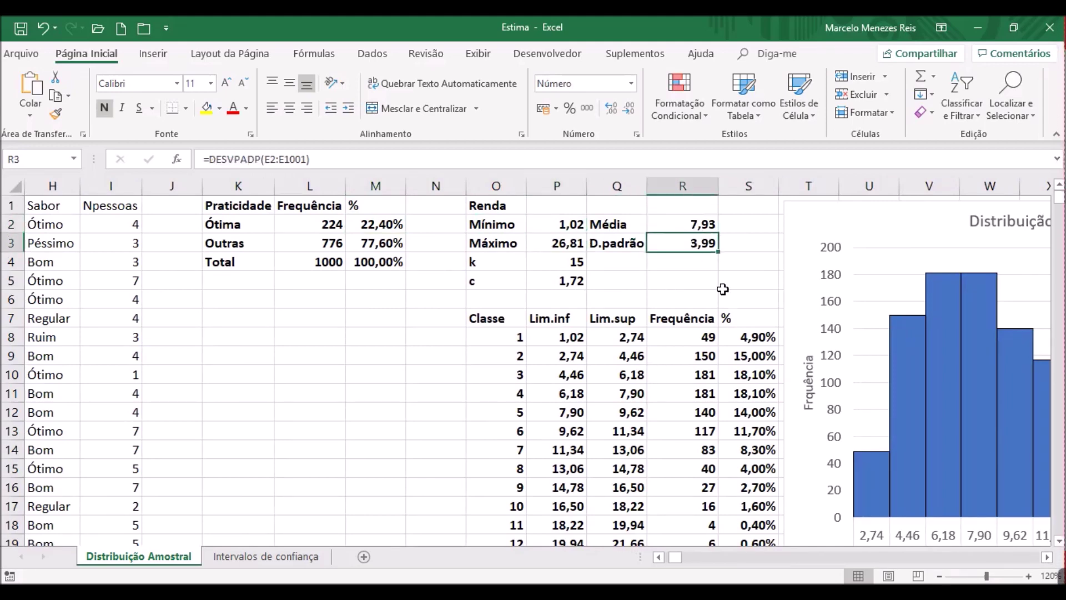
left_click(697, 219)
left_click_drag(691, 221, 678, 239)
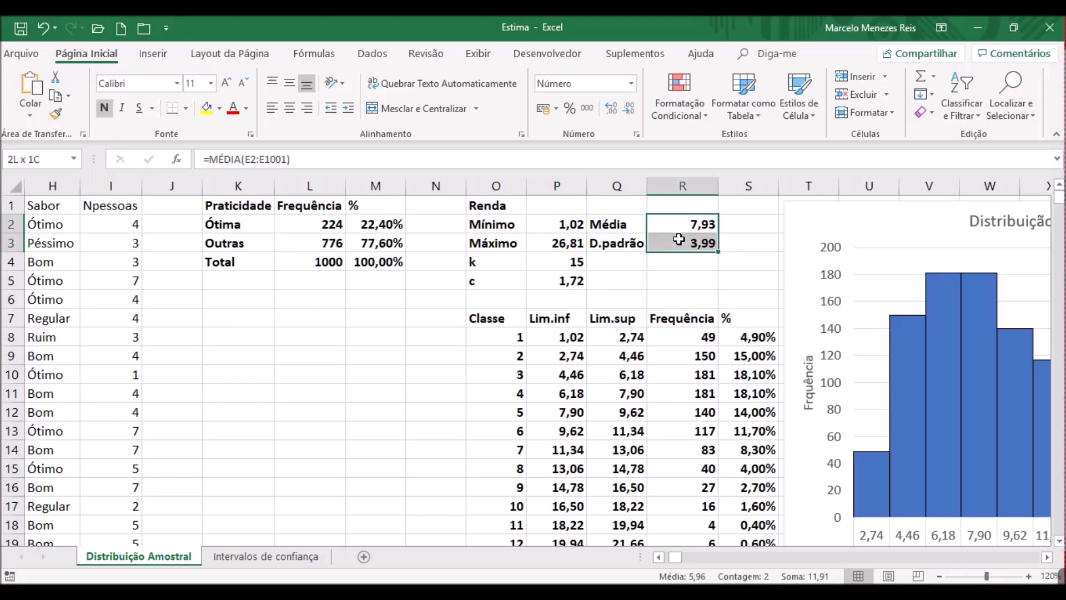
left_click(369, 225)
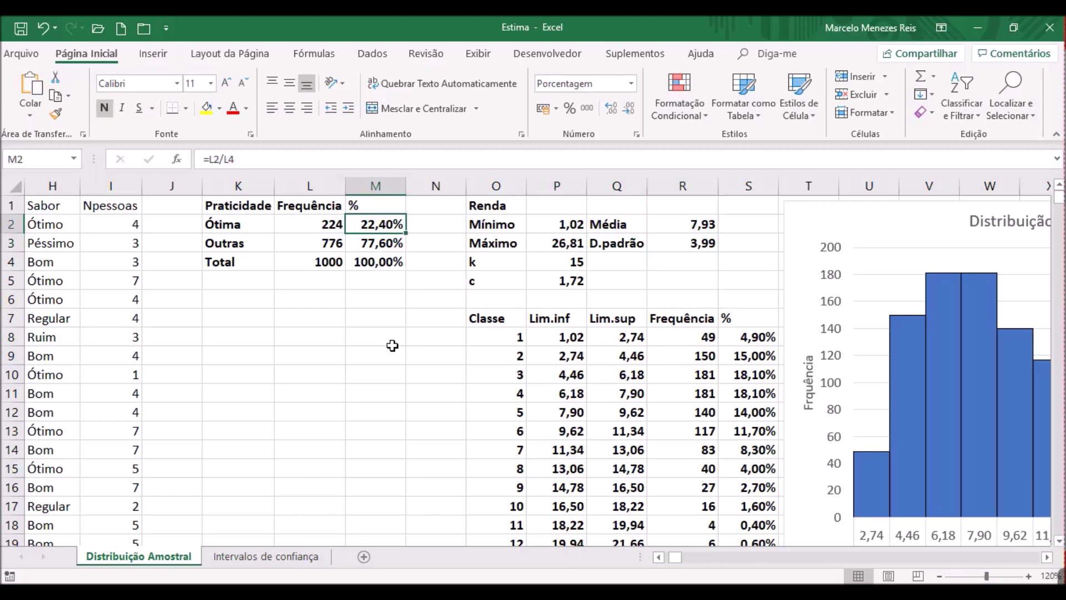
Examine the population distribution histogram of Renda, including its income class axis and the bars of the upper classes
left_click(1048, 558)
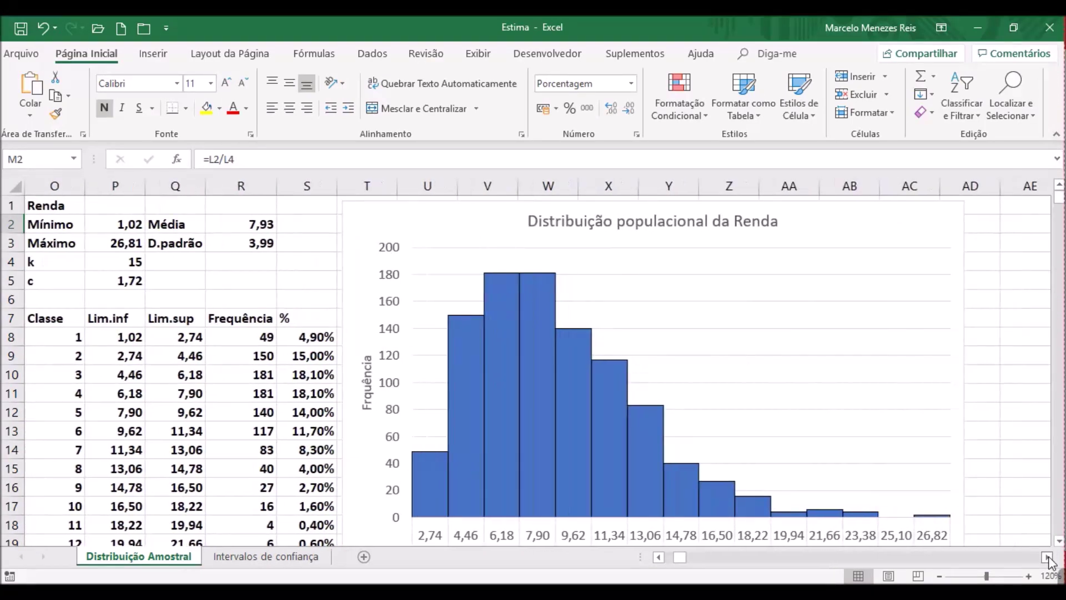
left_click(1048, 558)
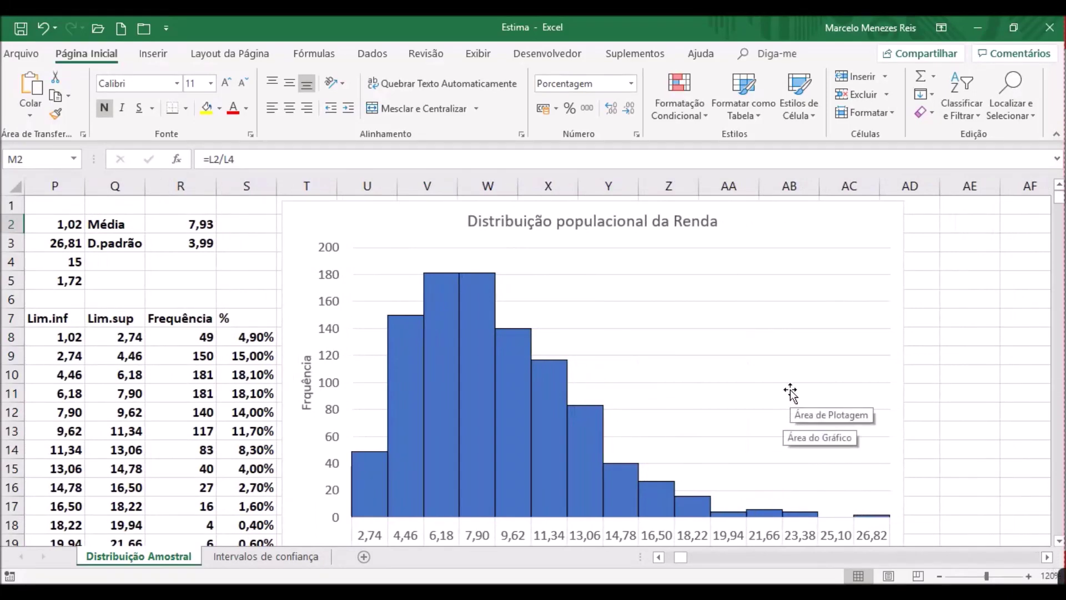
scroll(828, 358, "down", 1)
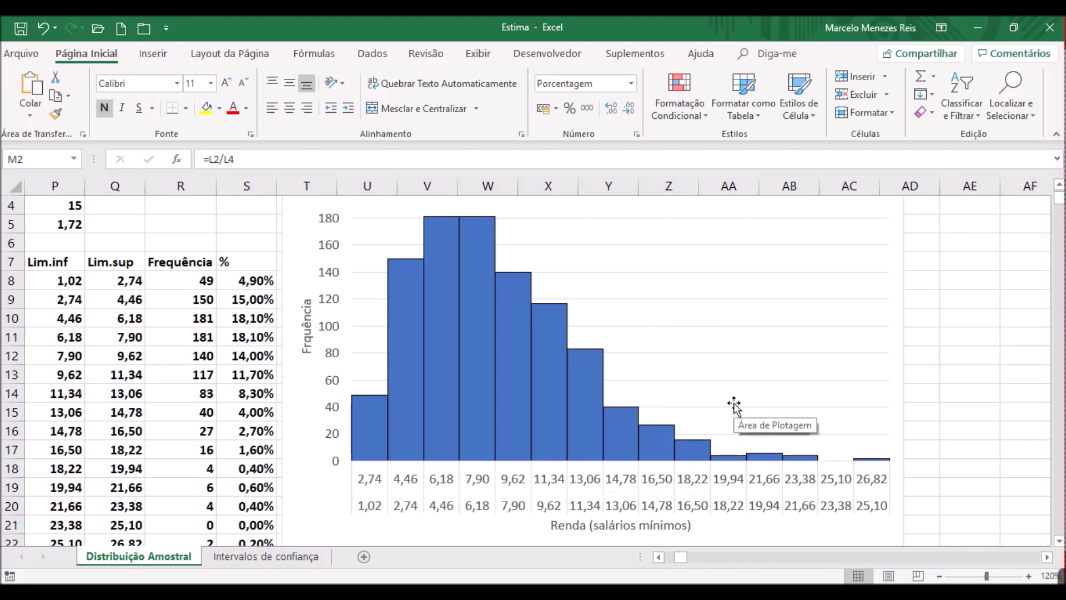
mouse_move(677, 446)
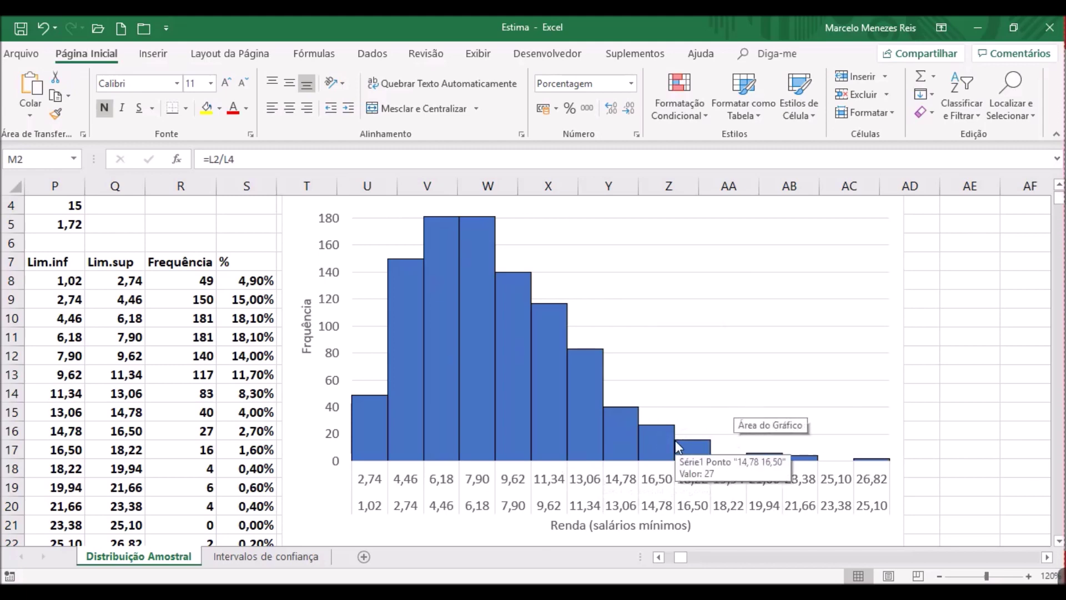
scroll(677, 446, "up", 1)
left_click(977, 249)
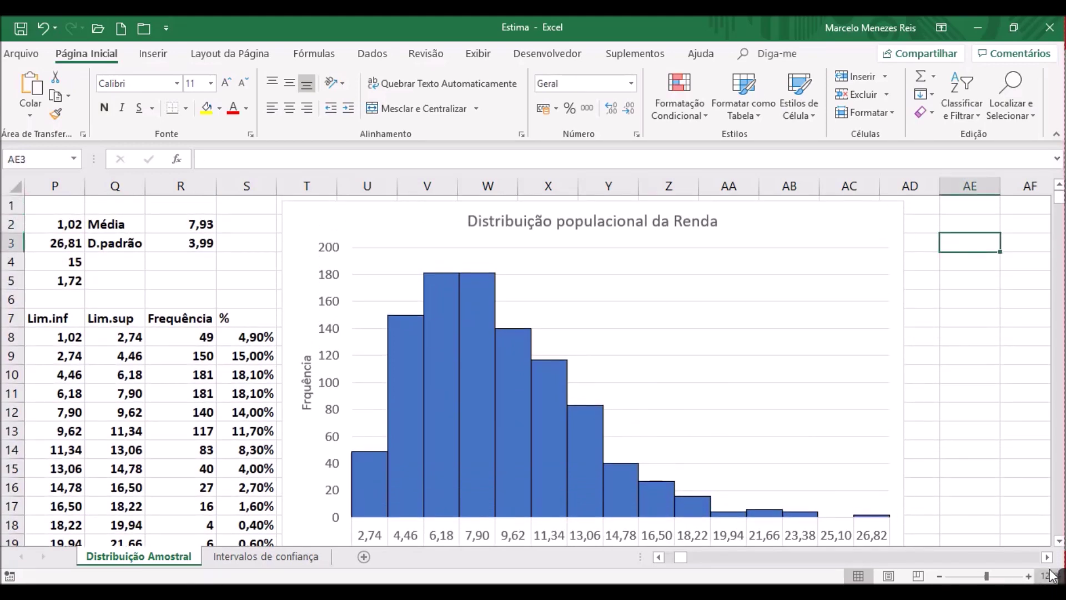
Go to the "Amostra de 200 elementos" area and select cell AG3 under the Casos heading
left_click(668, 558)
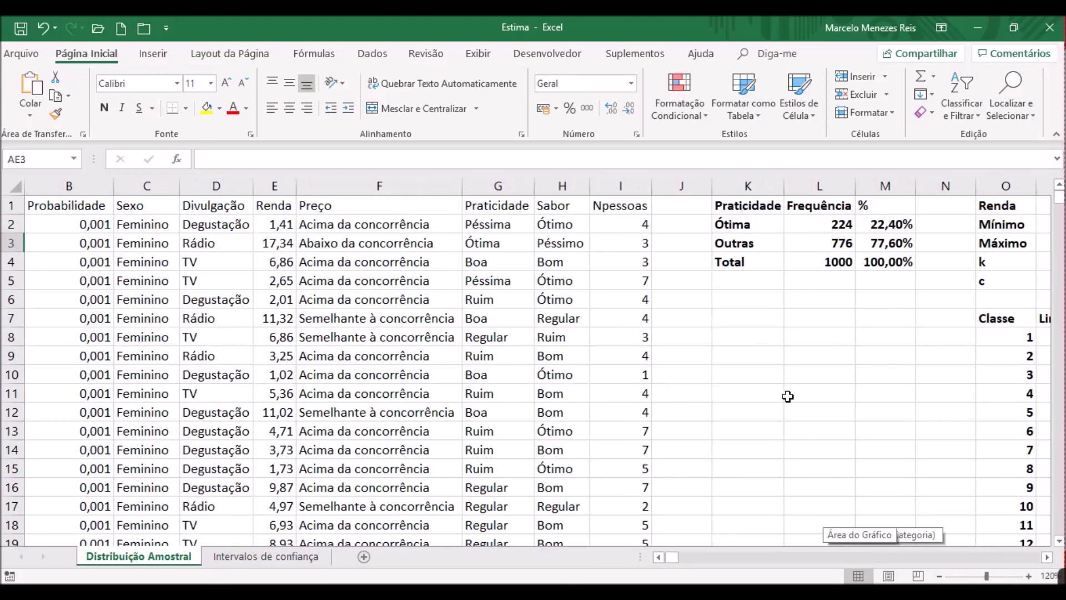
left_click(1024, 560)
left_click(1047, 557)
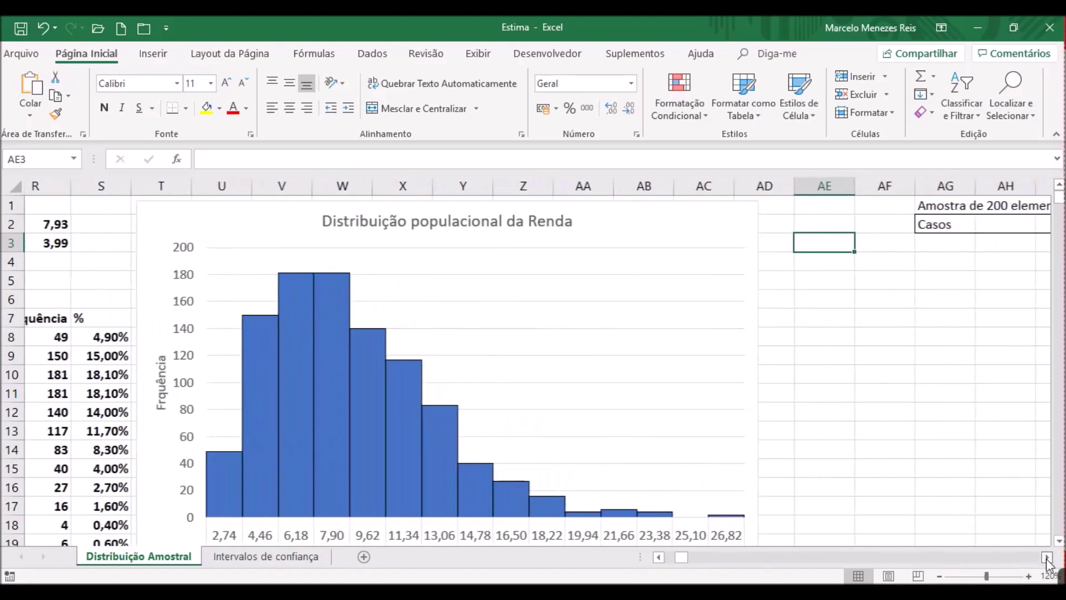
left_click(1047, 557)
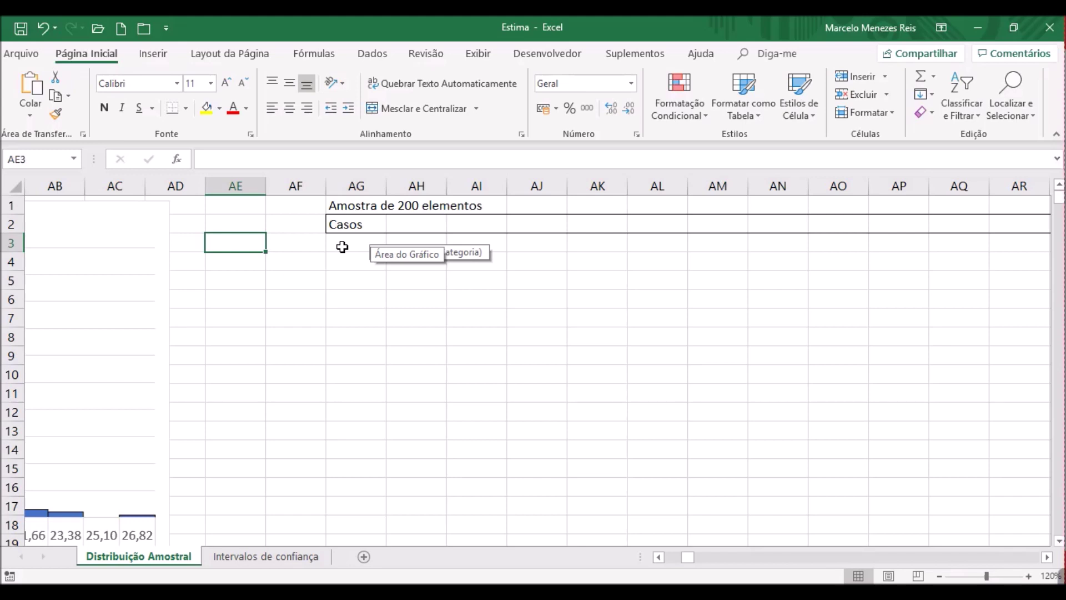
left_click(342, 246)
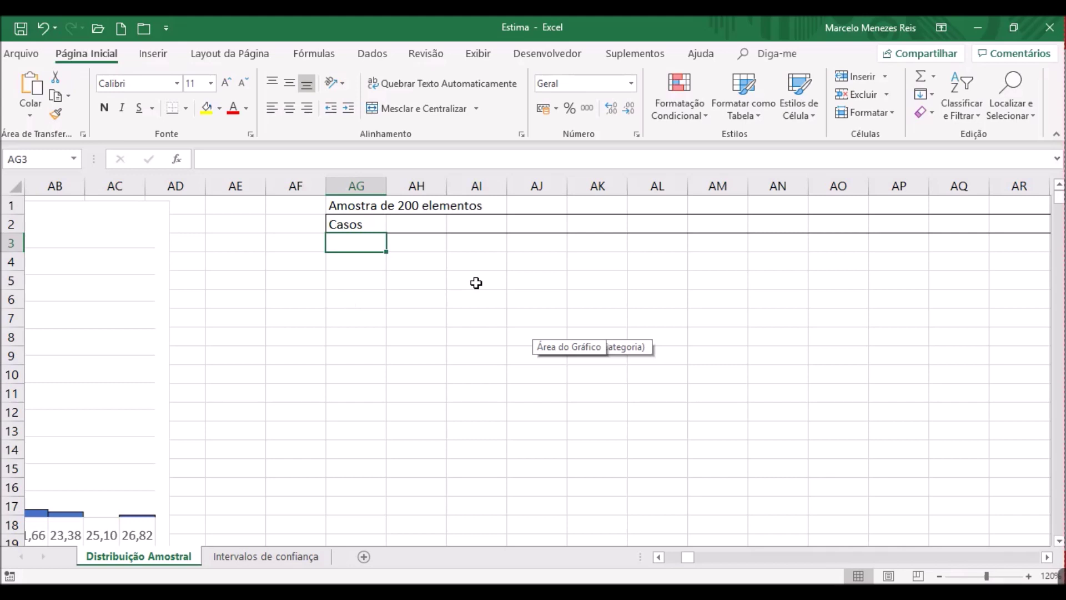
Create a new blank workbook for generating the random samples
left_click(122, 31)
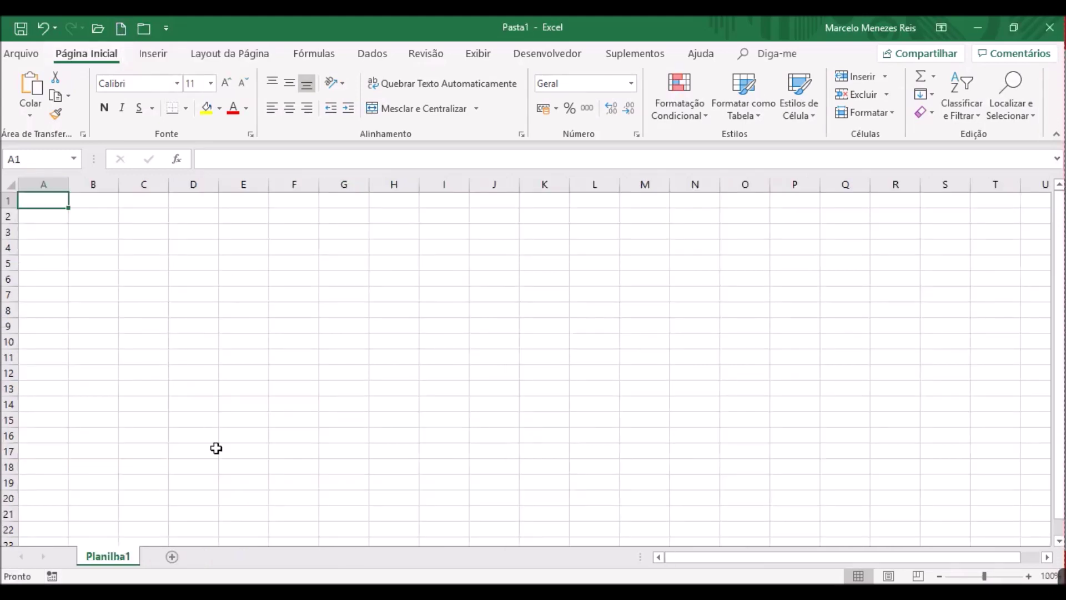
left_click(1029, 577)
left_click(1029, 577)
left_click(1029, 576)
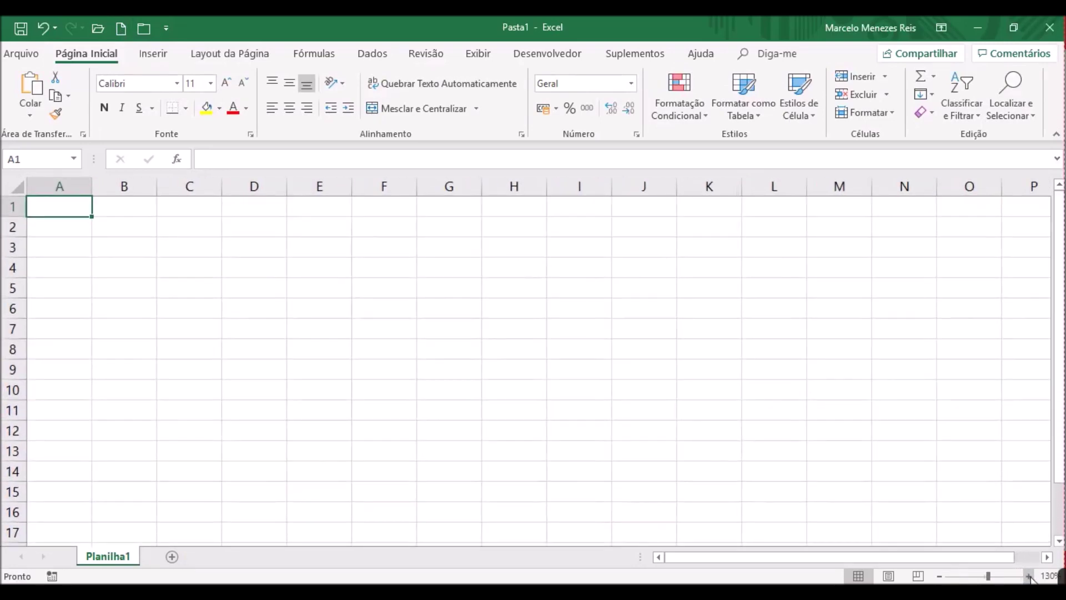
Copy the entire Caso and Probabilidade columns from the population data in the Estima workbook
mouse_move(652, 572)
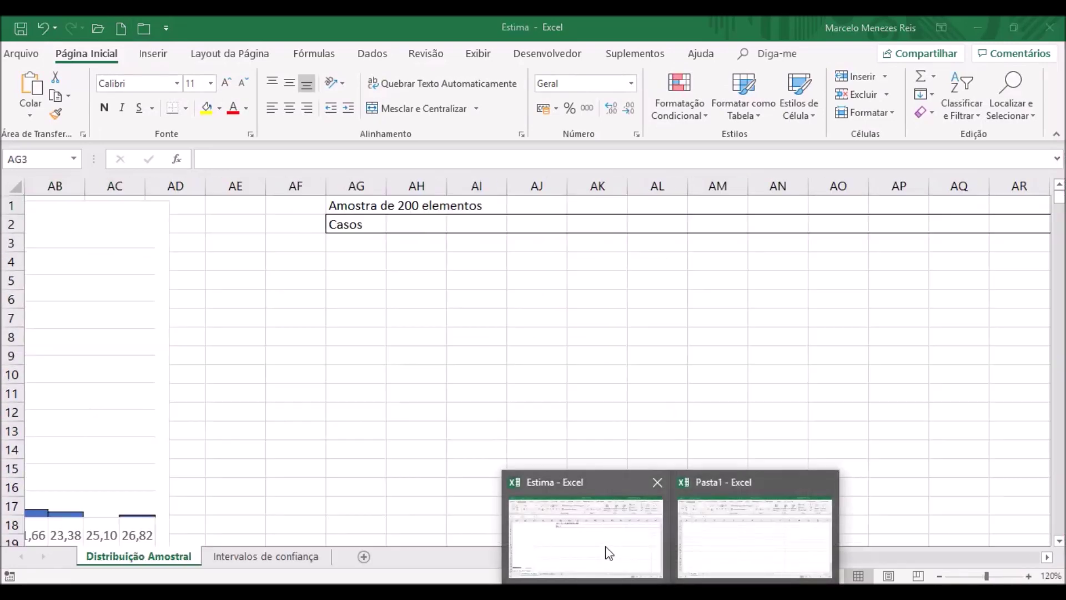
left_click(610, 552)
left_click(668, 561)
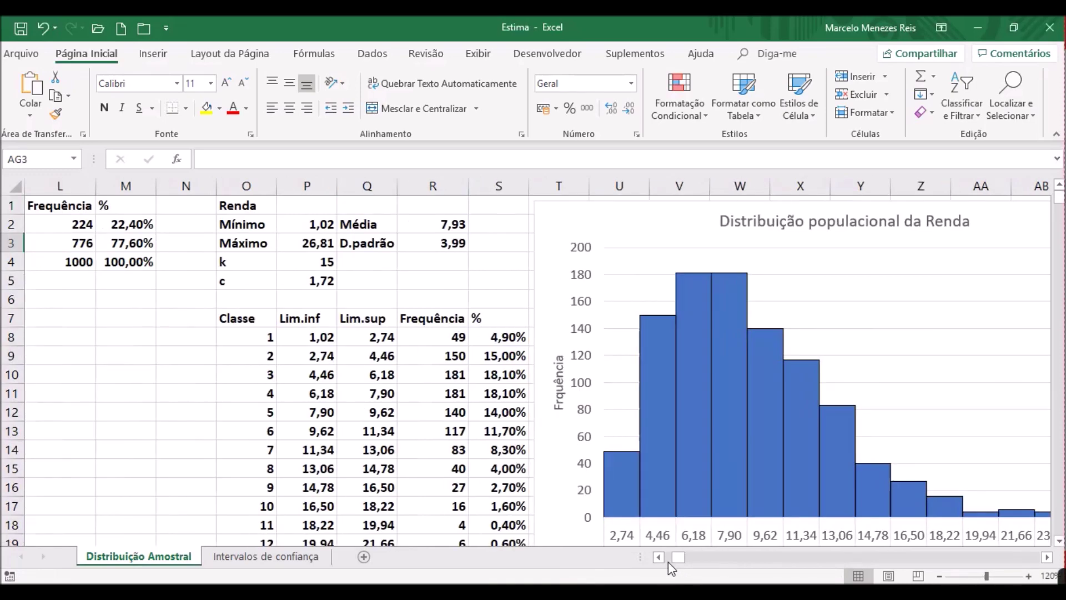
left_click(668, 562)
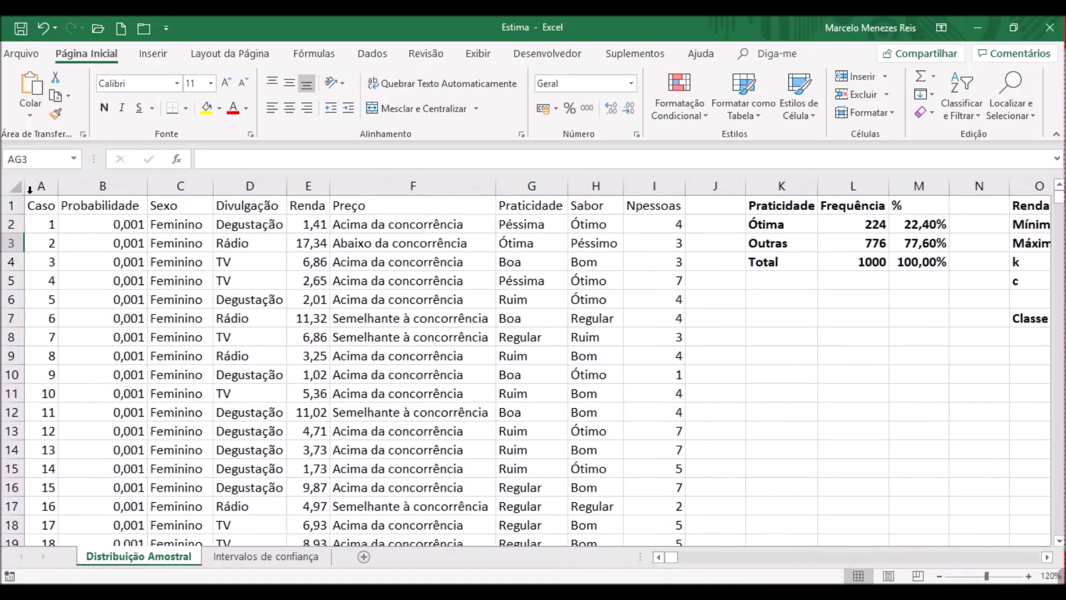
left_click_drag(40, 186, 100, 323)
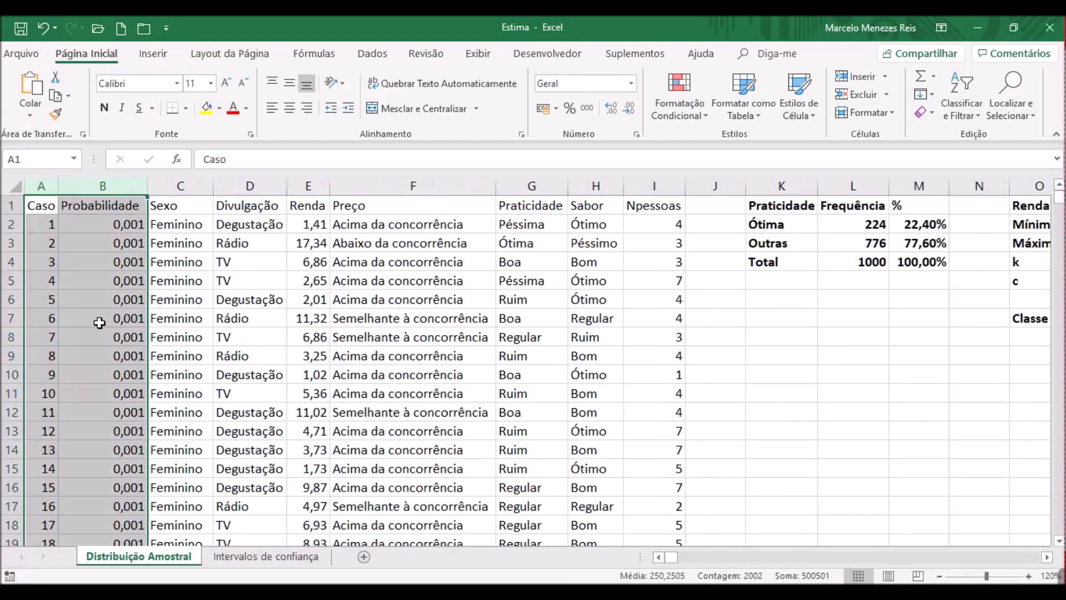
key("ctrl+c")
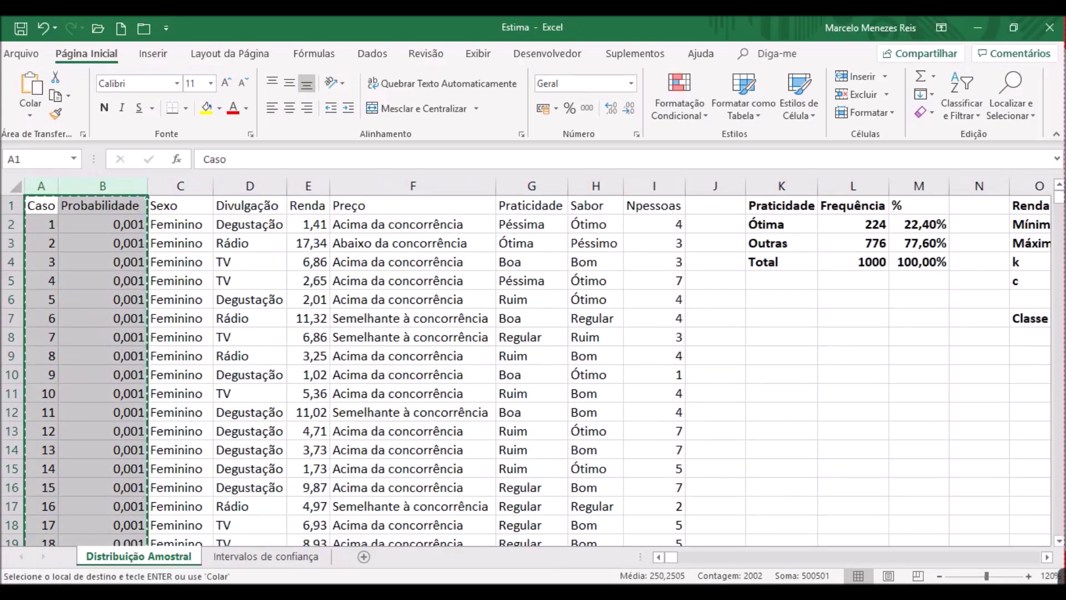
Paste the copied Caso and Probabilidade columns into the new workbook, starting at cell A1
mouse_move(671, 597)
left_click(742, 554)
left_click(57, 204)
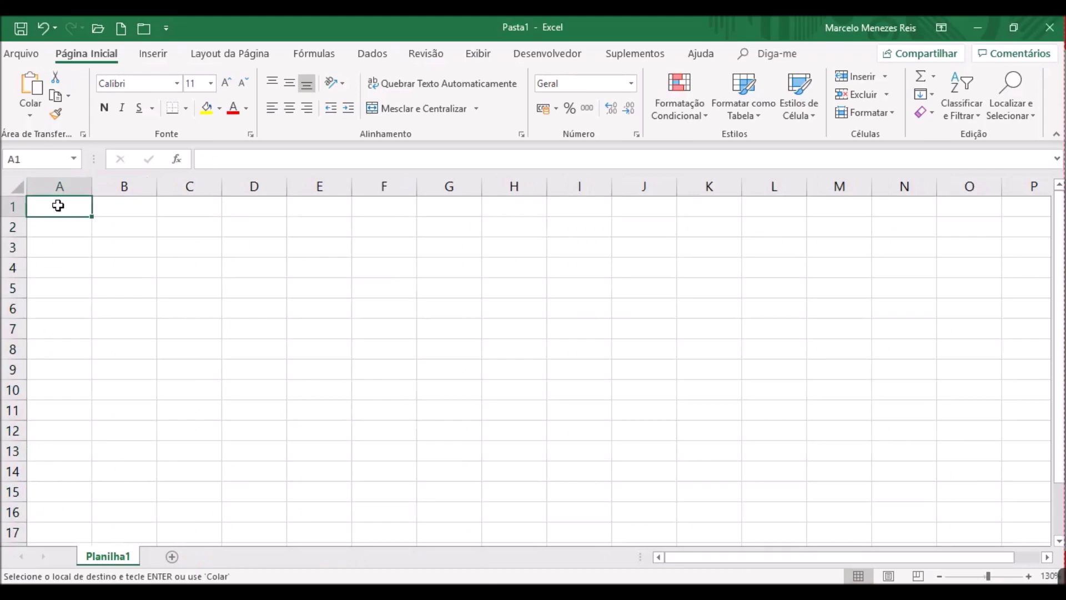
left_click(31, 84)
left_click(269, 208)
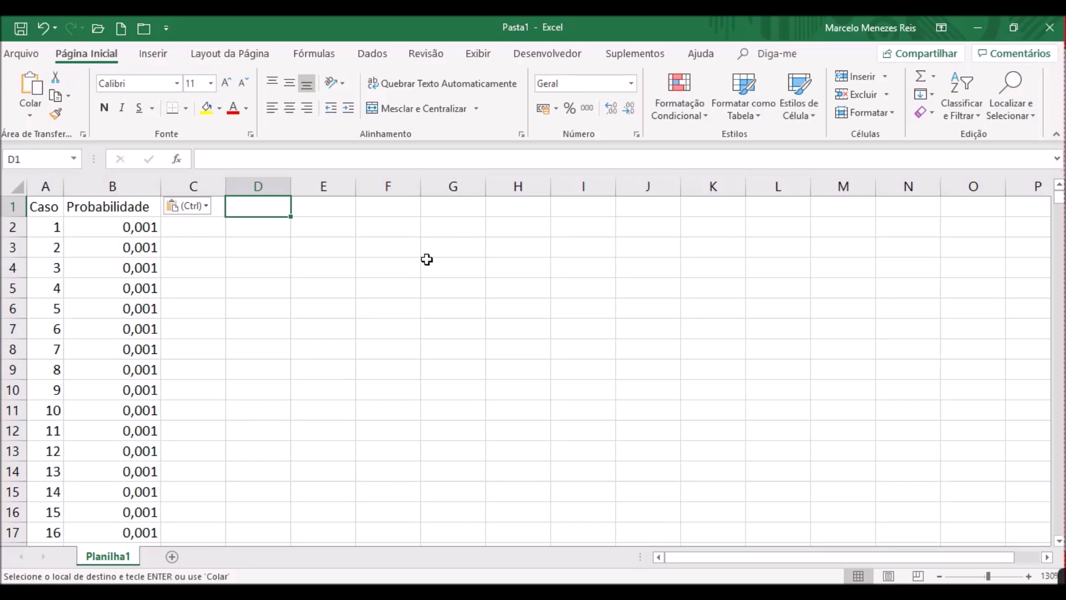
Start the random number generation analysis tool and set 200 variables with 1000 random numbers each
left_click(259, 228)
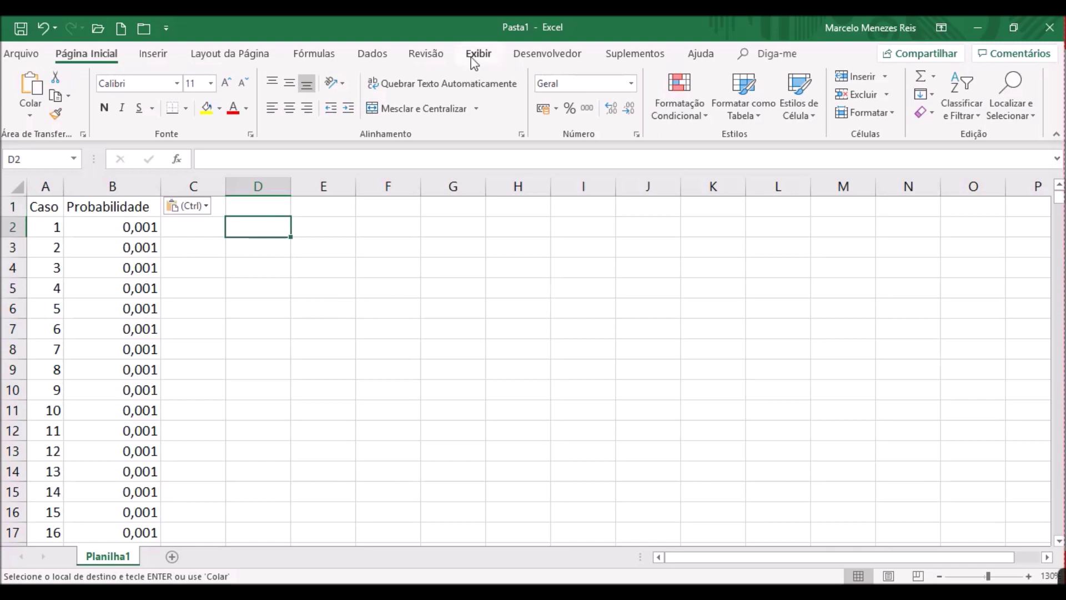
left_click(372, 55)
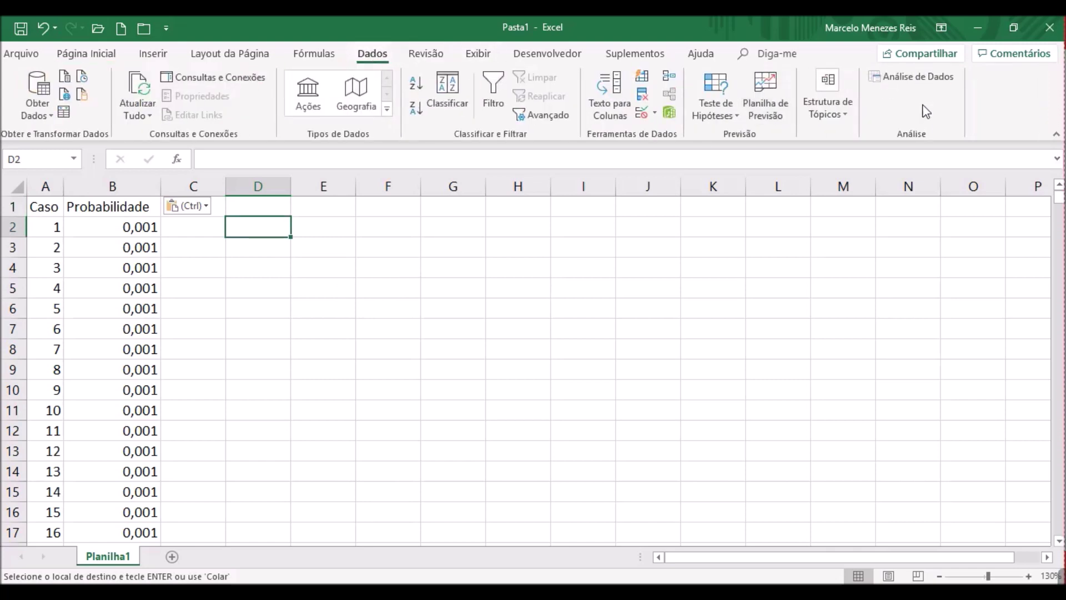
left_click(918, 78)
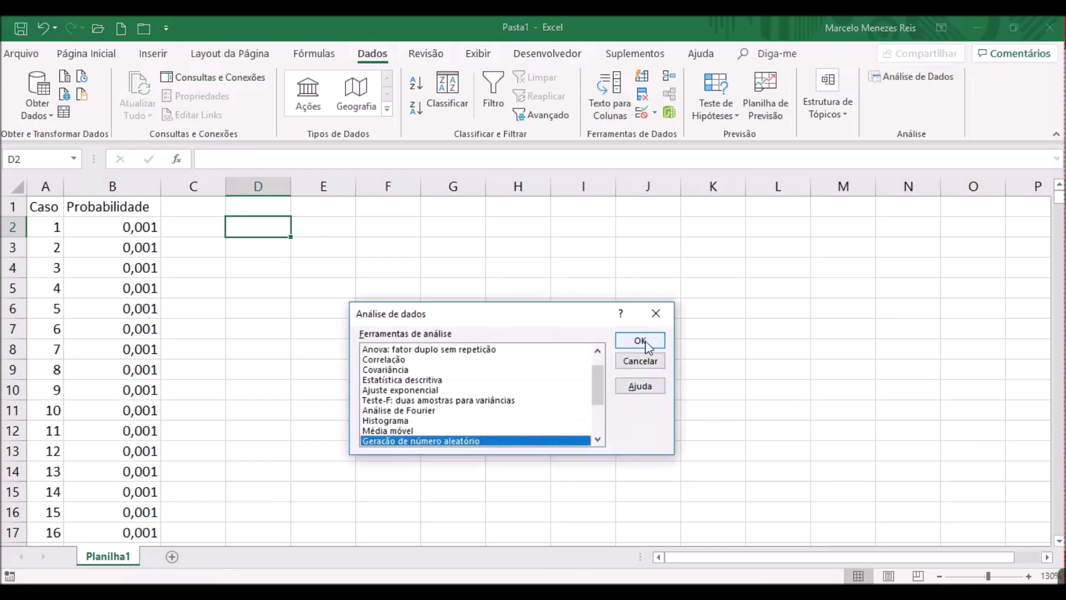
left_click(645, 341)
left_click_drag(542, 255, 553, 228)
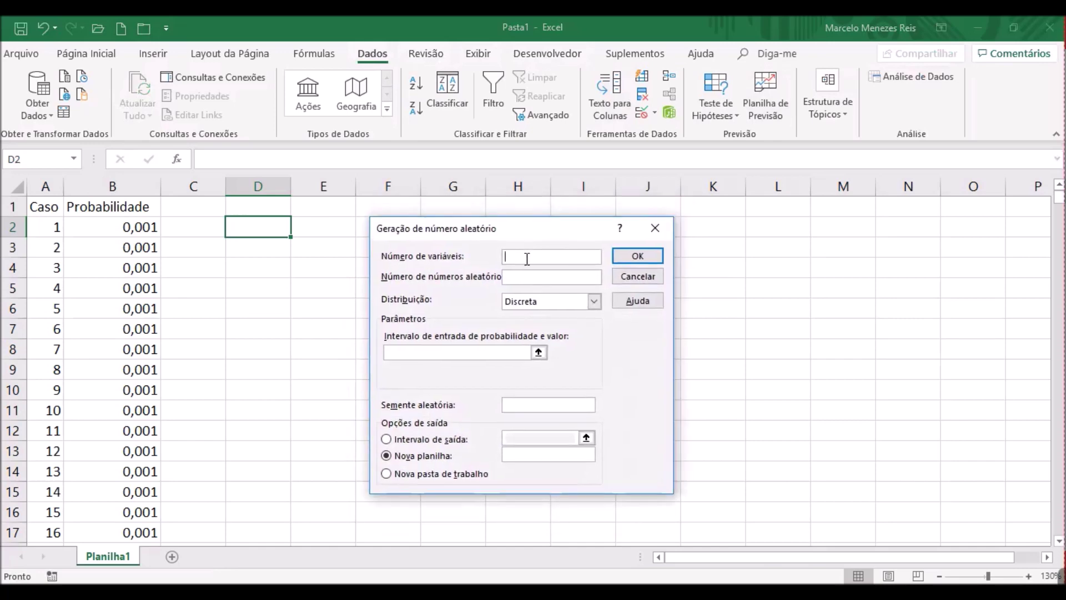
type("00")
left_click(517, 276)
type("1000")
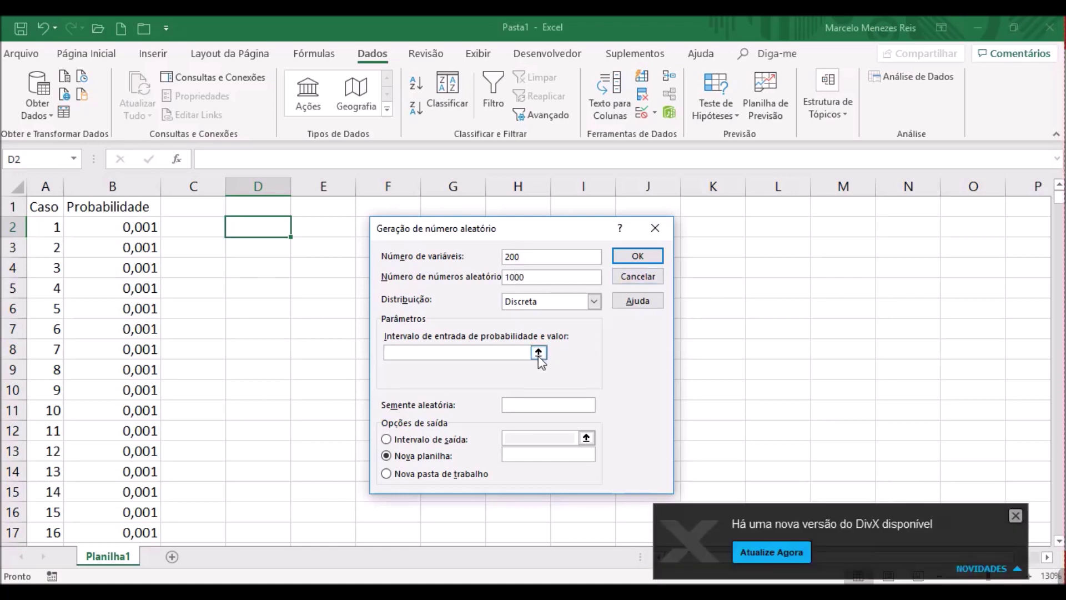
left_click(1016, 515)
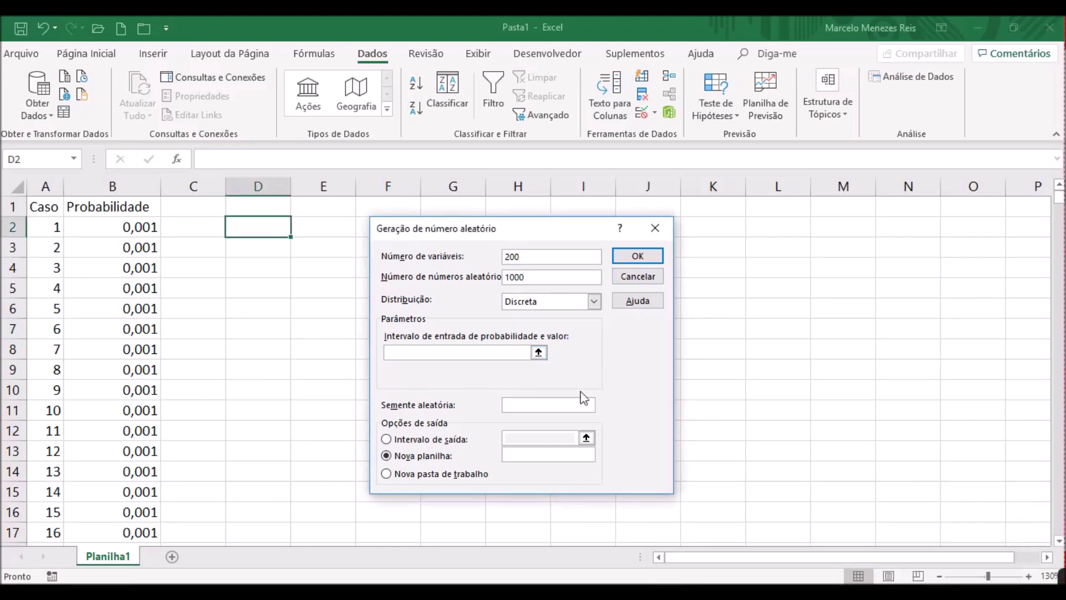
Set the value and probability input range of the random number generation to $A$2:$B$1001
left_click(538, 352)
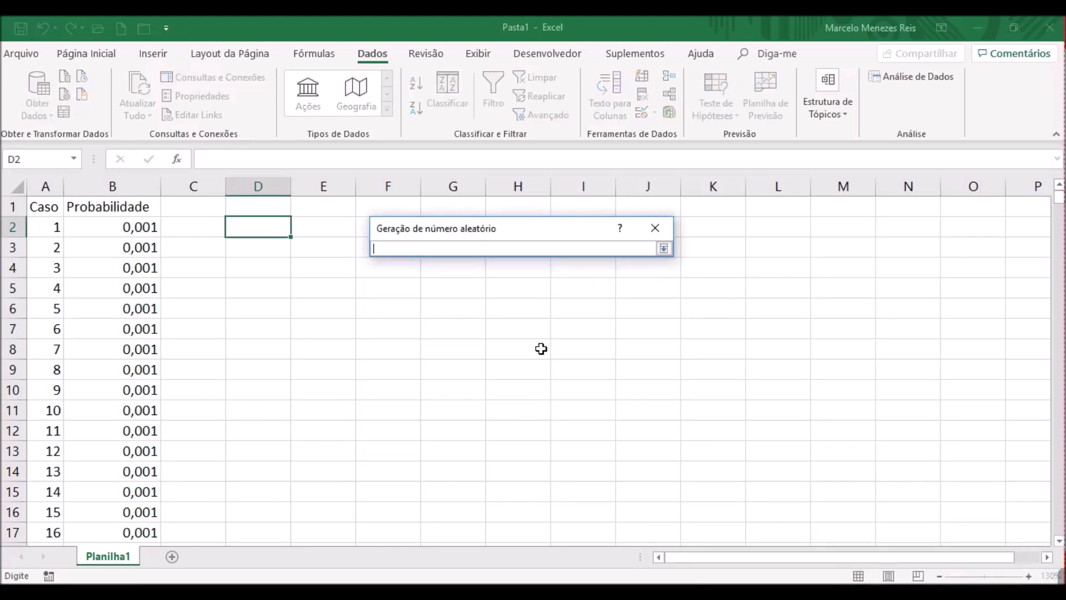
left_click_drag(47, 227, 106, 258)
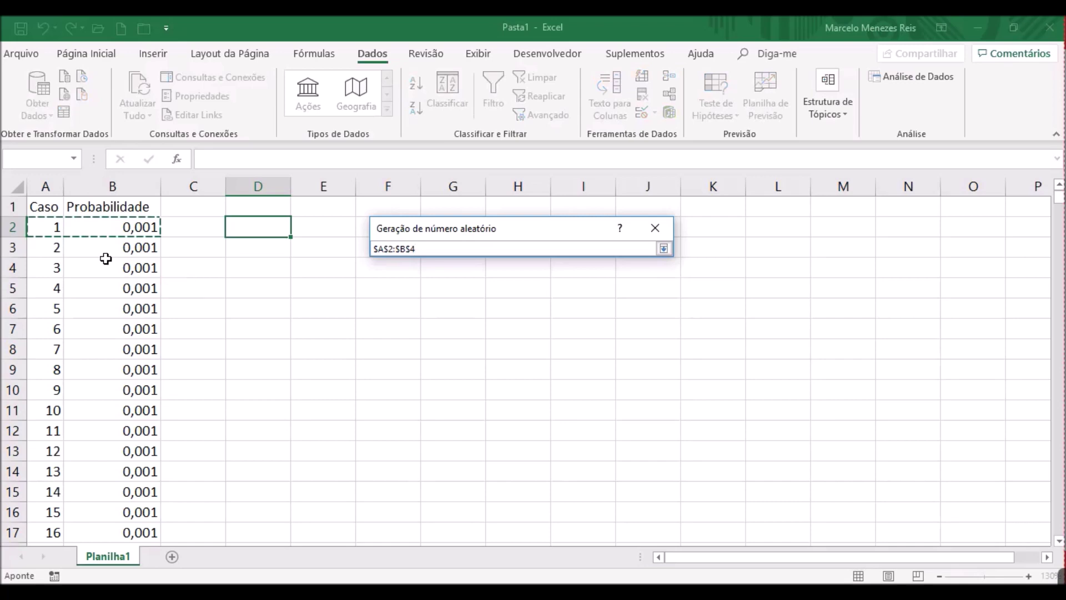
key("BackSpace")
type("1001")
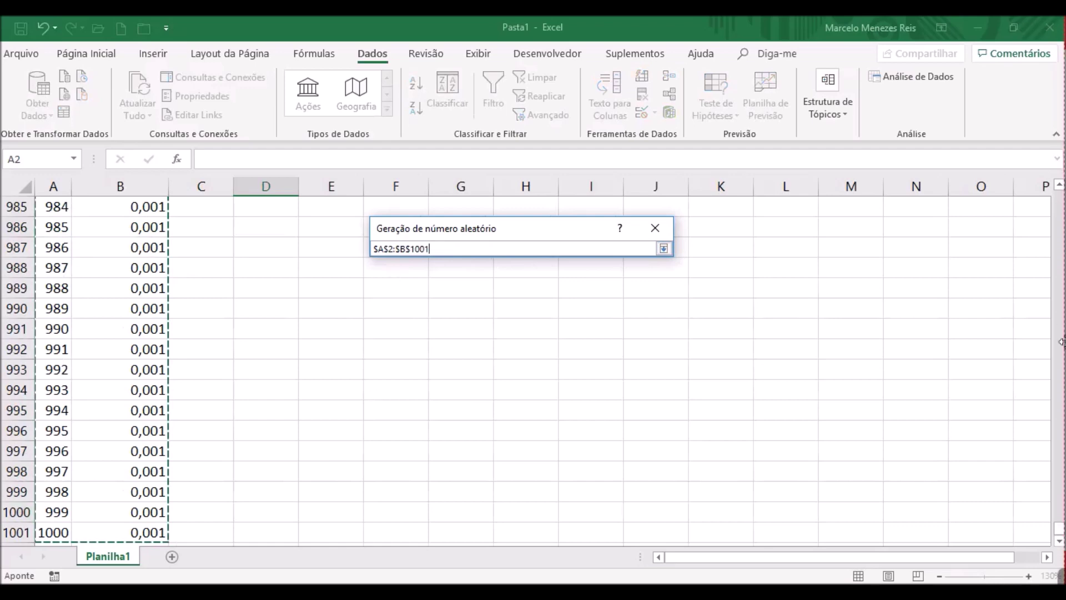
left_click(1060, 540)
left_click_drag(1060, 524, 1060, 197)
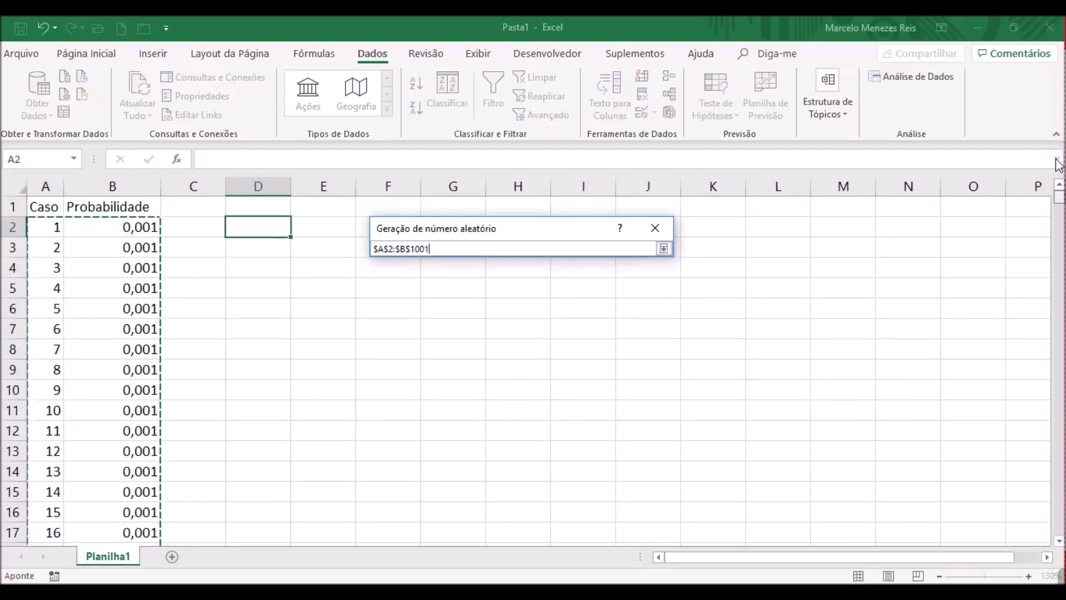
left_click(664, 249)
Set the output range to $D$2 and generate the random case numbers
left_click(439, 437)
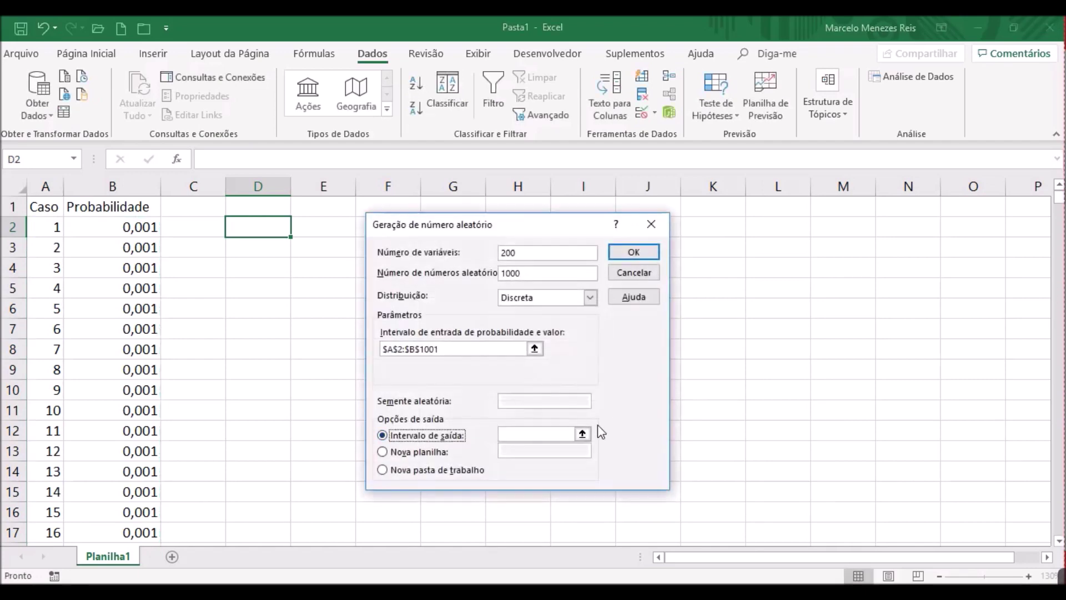
left_click(582, 434)
left_click(266, 226)
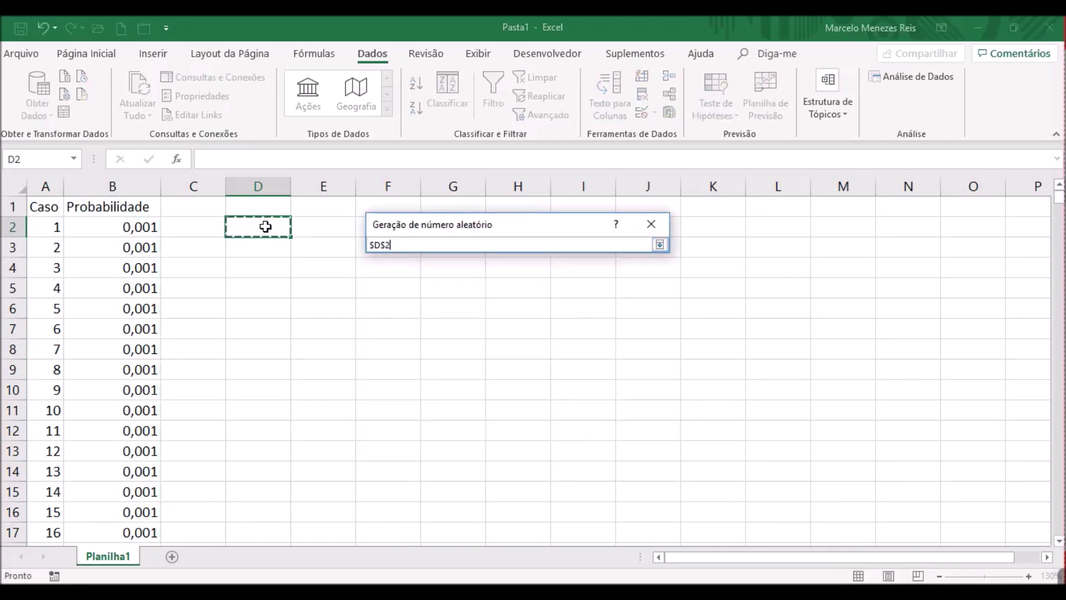
left_click(660, 245)
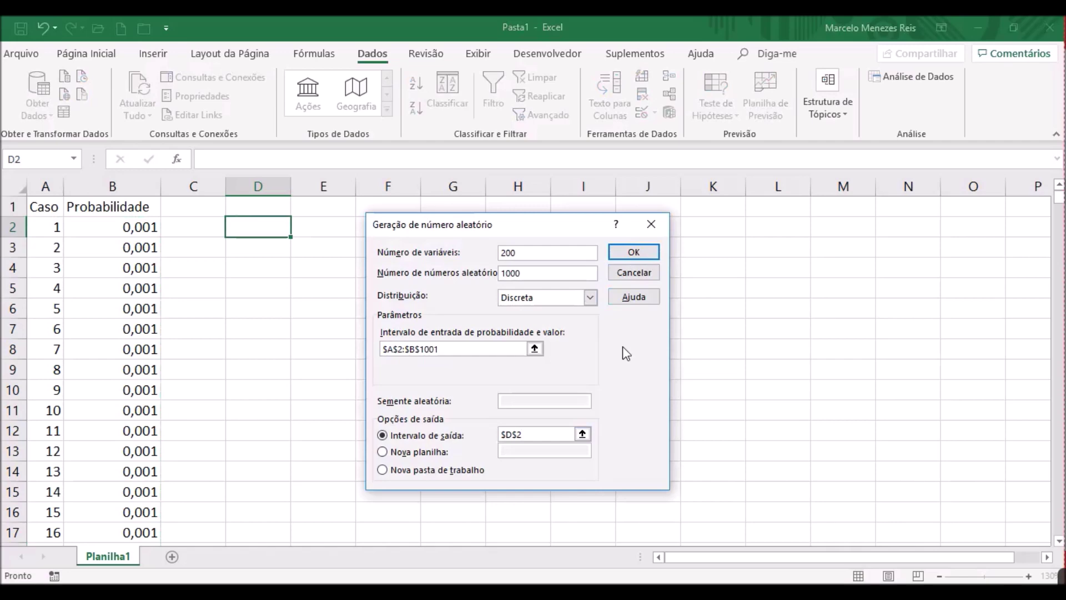
left_click(632, 251)
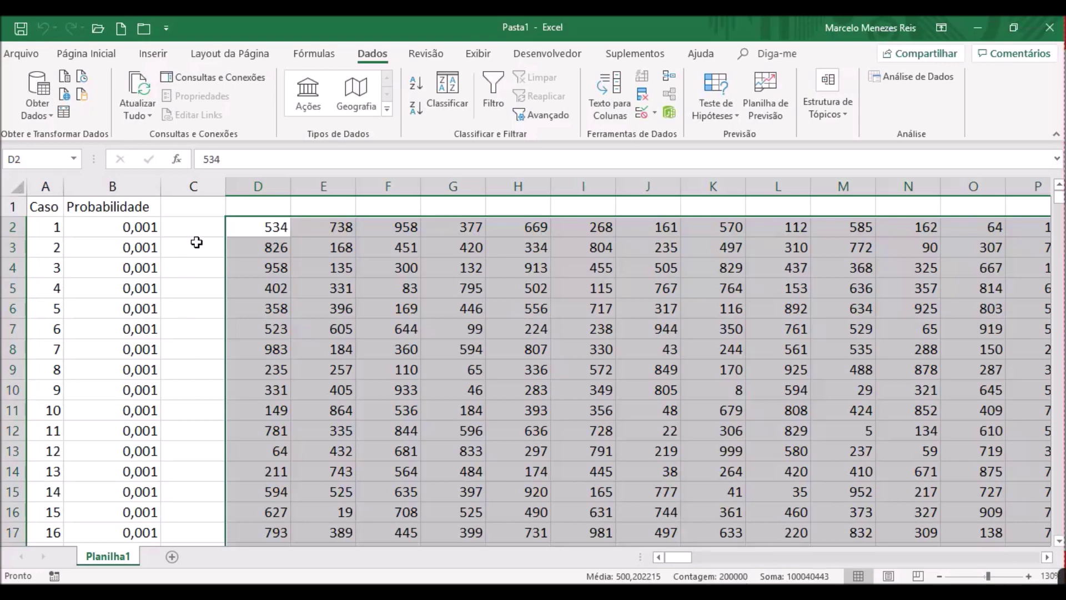
Copy the generated case numbers and paste them into the Estima workbook at AG3, under the Casos heading
key("ctrl+c")
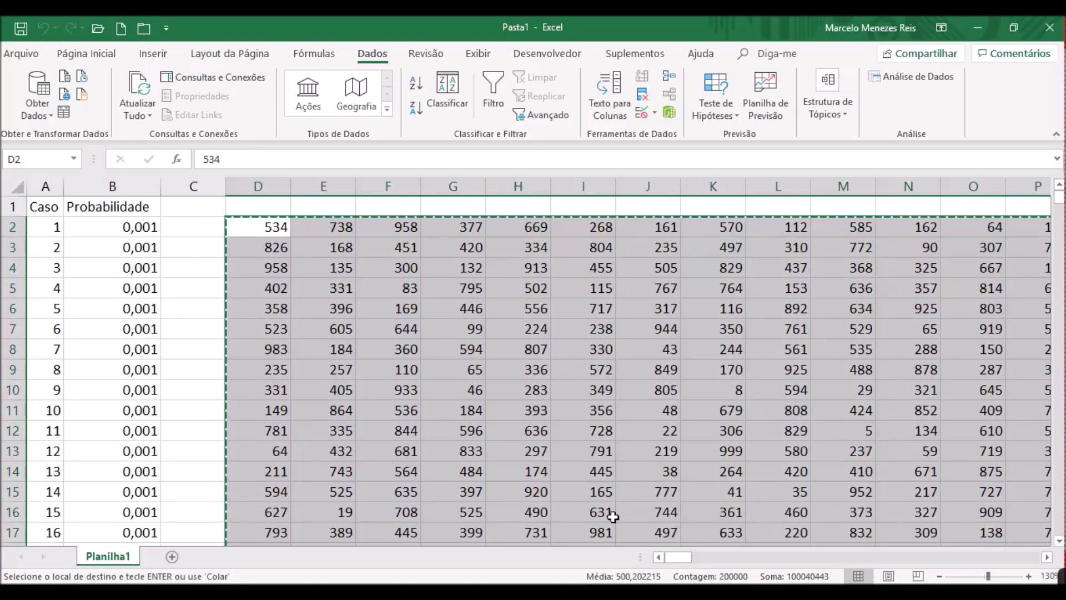
mouse_move(670, 594)
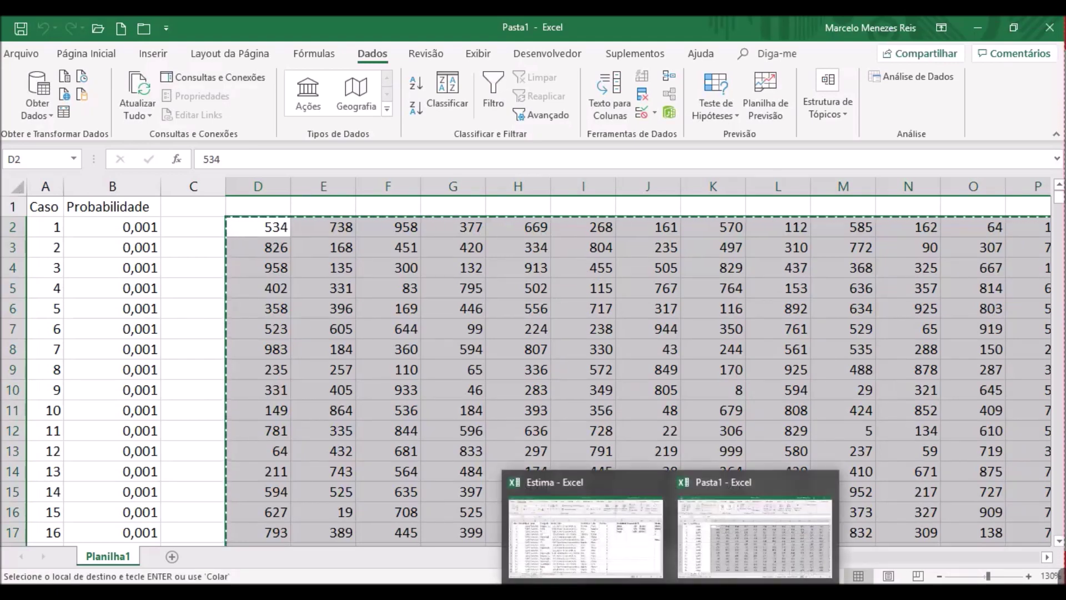
left_click(645, 558)
left_click(1007, 556)
left_click(1006, 556)
left_click(195, 242)
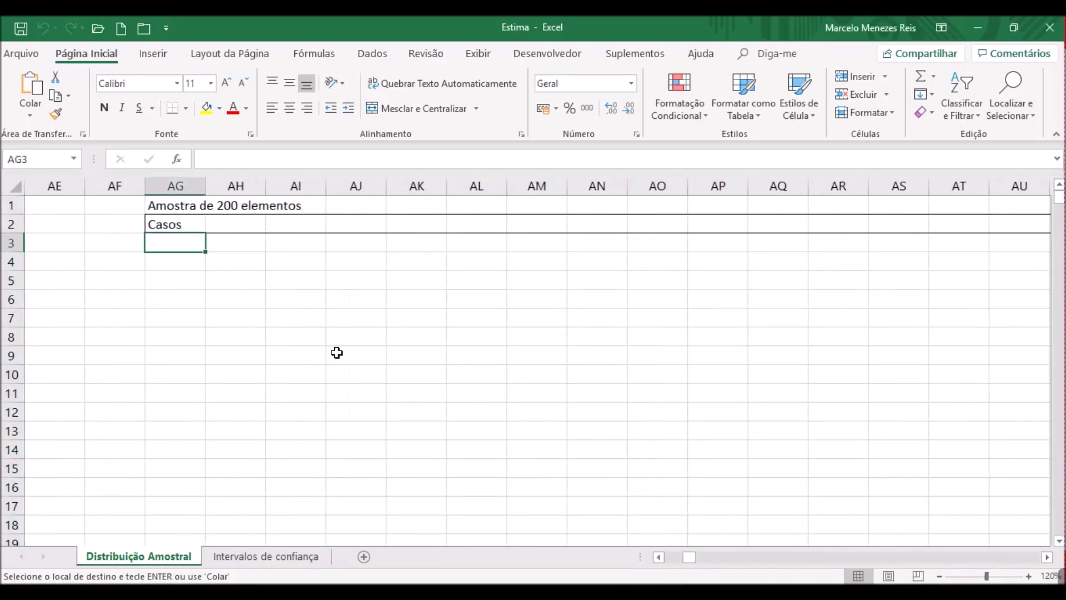
key("ctrl+v")
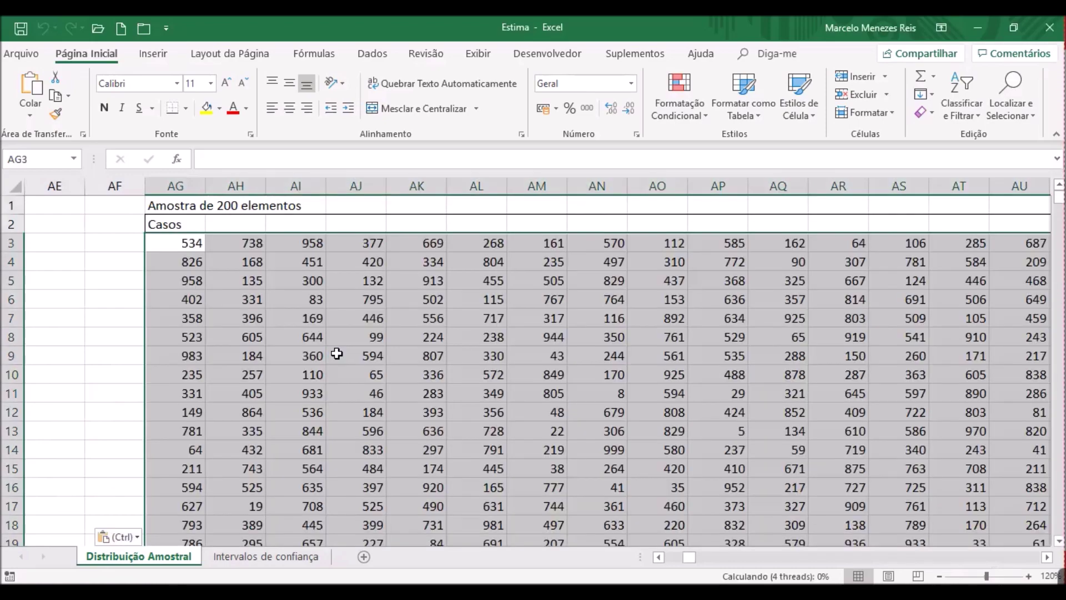
Look across the pasted sample case numbers up to the columns under the Praticidade heading
left_click(1021, 557)
left_click(1023, 560)
left_click(1023, 560)
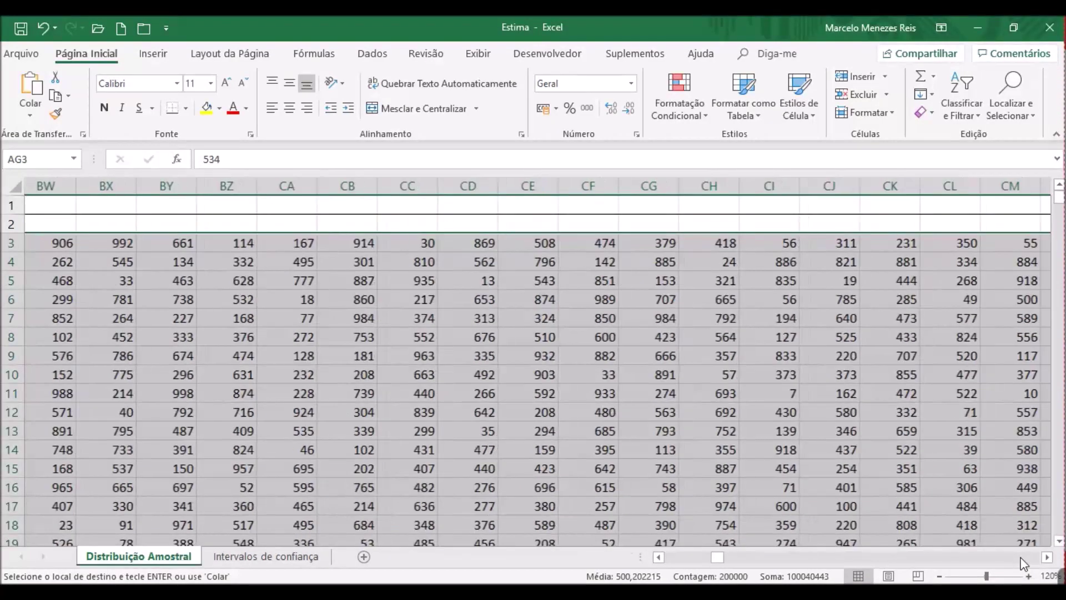
left_click(1022, 560)
left_click(1022, 560)
left_click(1022, 560)
left_click(1022, 560)
left_click(1023, 559)
left_click(1022, 560)
left_click(1022, 559)
left_click(1023, 560)
left_click(1023, 560)
key("ctrl+v")
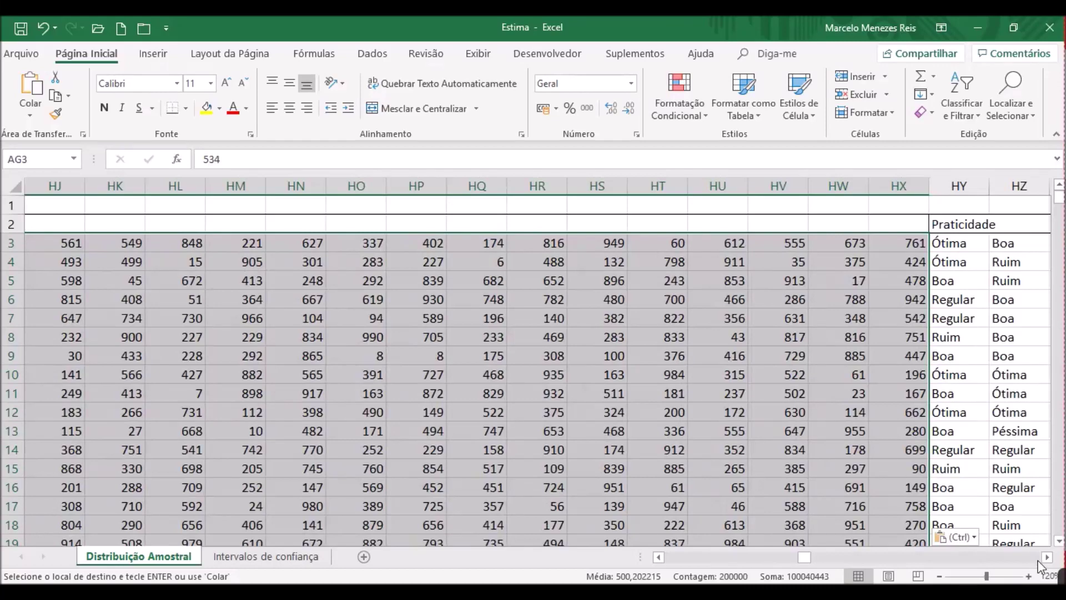
left_click(1047, 557)
left_click(1047, 557)
left_click(1047, 557)
left_click(1047, 557)
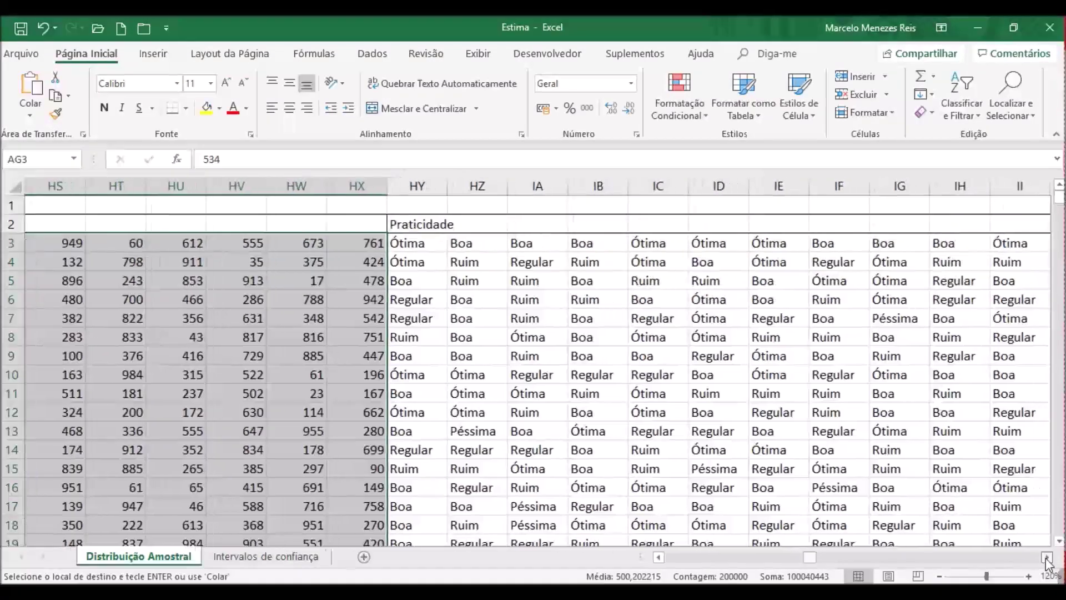
left_click(1047, 557)
Inspect the PROC lookup formula in cell HY3 that retrieves the Praticidade value for each sampled case
left_click(355, 243)
key("ctrl+v")
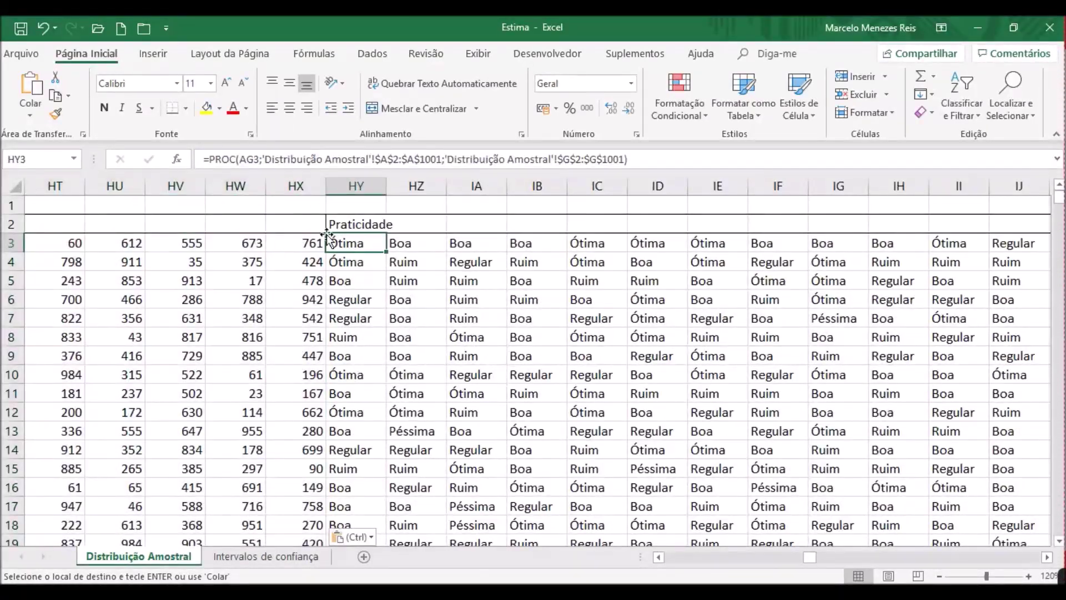
key("F2")
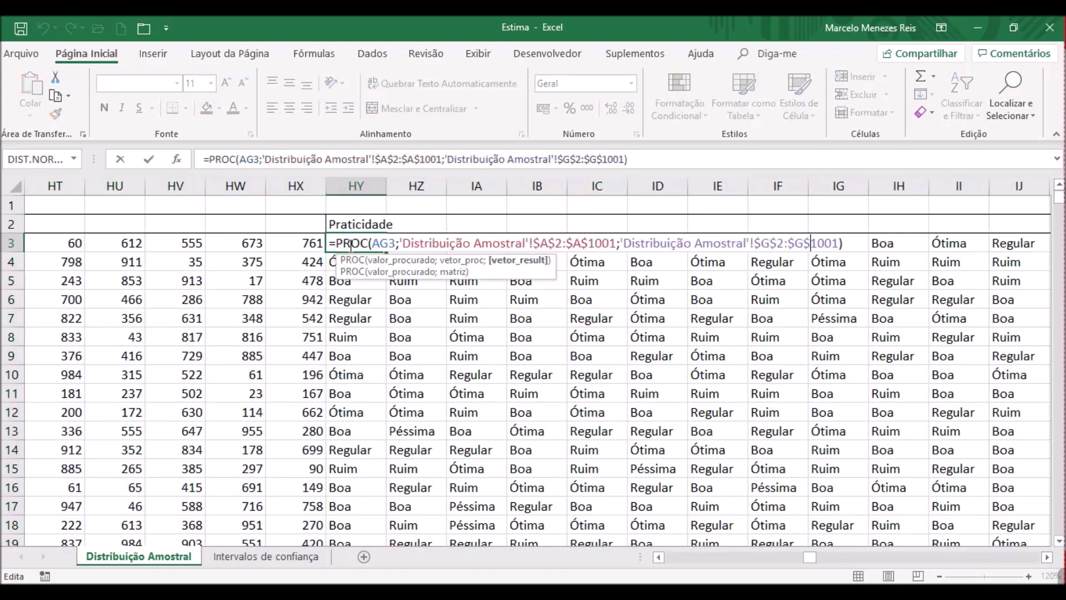
left_click(850, 245)
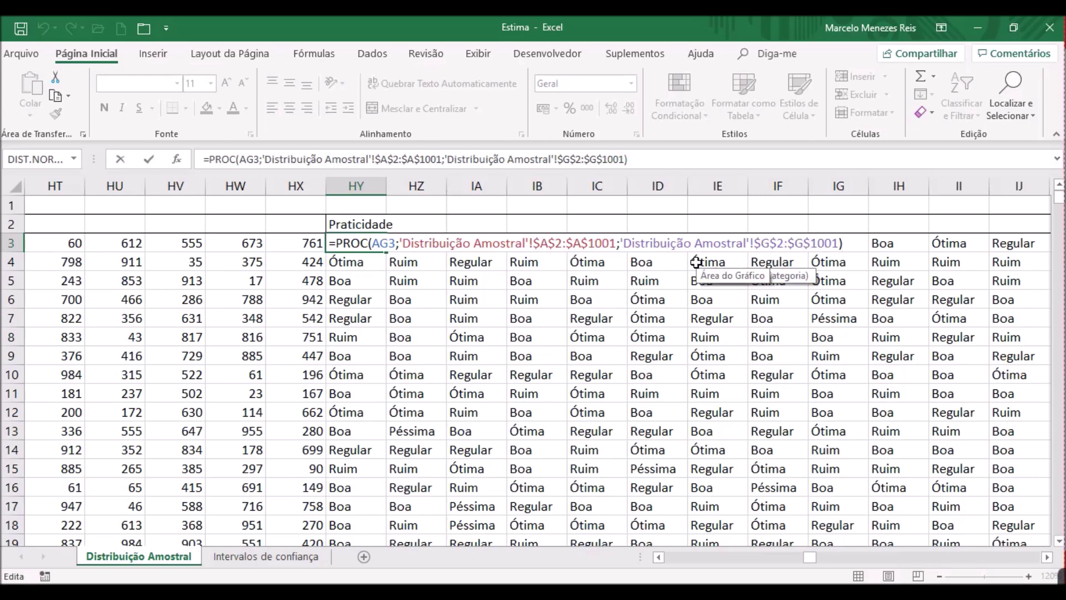
key("Return")
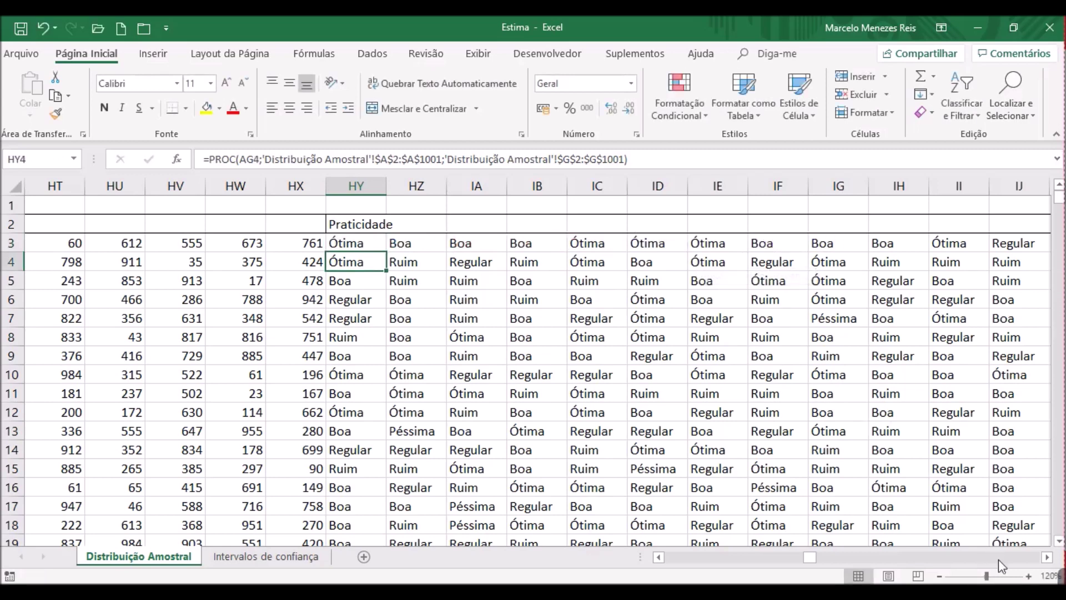
left_click(356, 242)
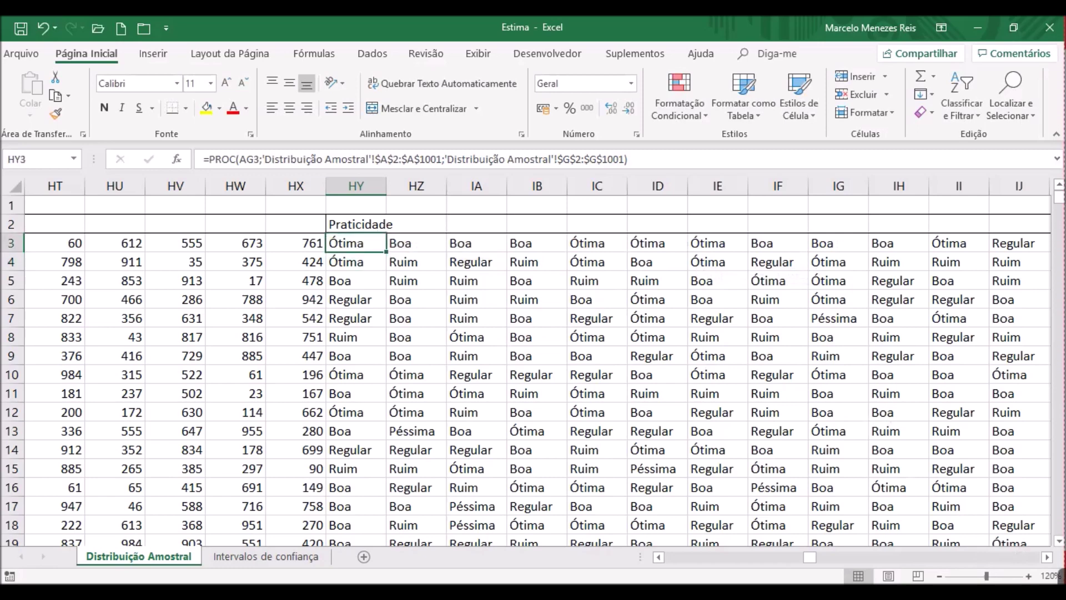
Look across the looked-up Praticidade values up to the Proporção amostral column for Ótima
left_click(1018, 557)
left_click(1019, 560)
left_click(989, 555)
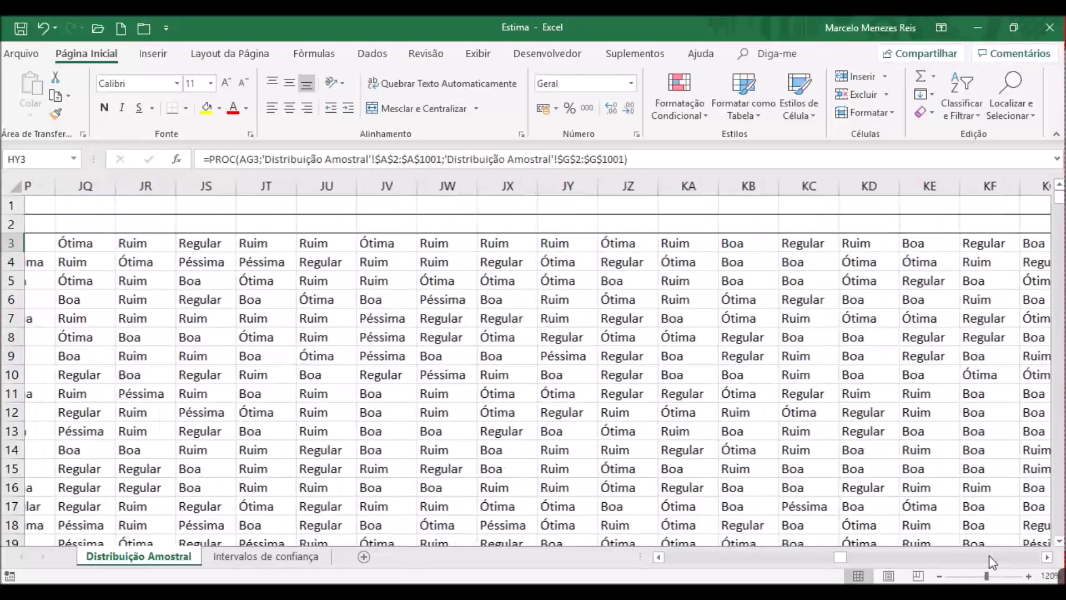
left_click(988, 555)
left_click(989, 556)
left_click(989, 556)
left_click(989, 555)
left_click(989, 555)
left_click(989, 555)
left_click(989, 555)
left_click(989, 555)
left_click(989, 555)
left_click(988, 555)
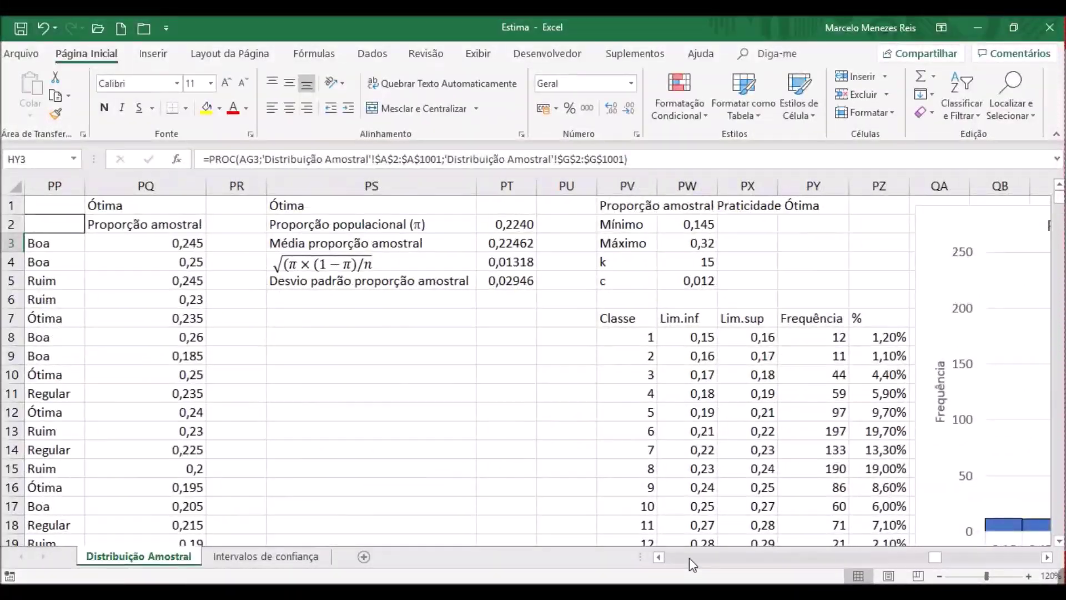
left_click(658, 557)
left_click(658, 557)
left_click(659, 557)
left_click(658, 557)
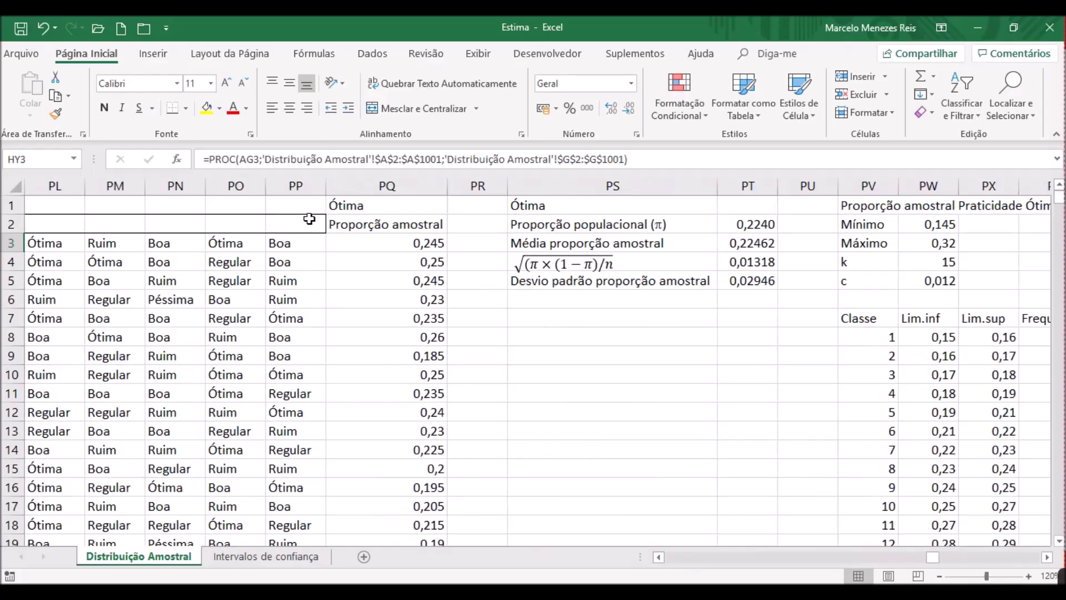
Inspect the CONT.SE formula in cell PQ3 that calculates the first sample's proportion of Ótima
left_click(371, 243)
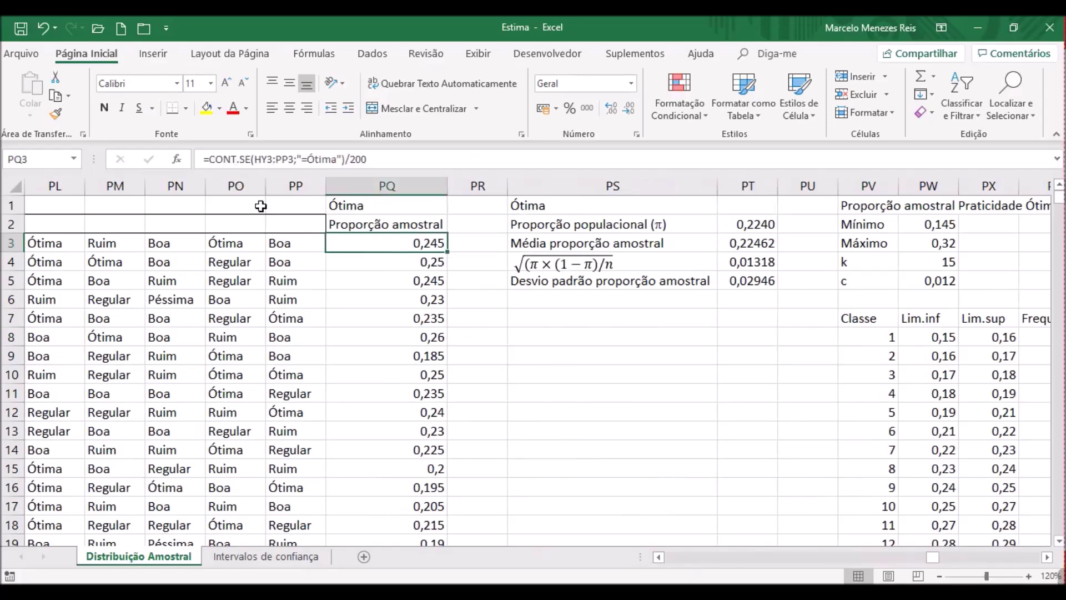
left_click(282, 159)
left_click(496, 243)
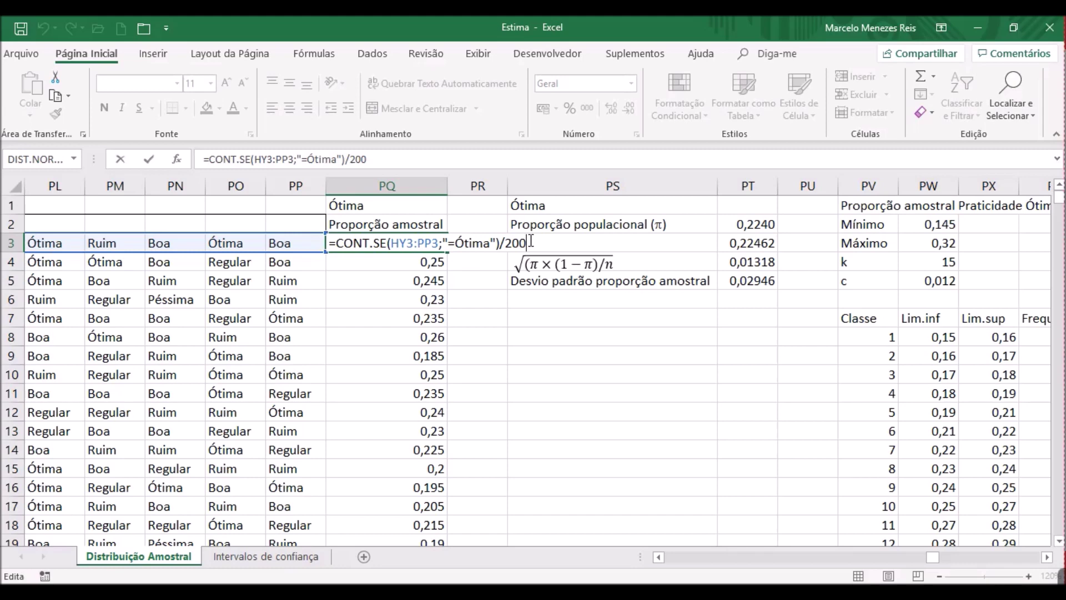
key("Return")
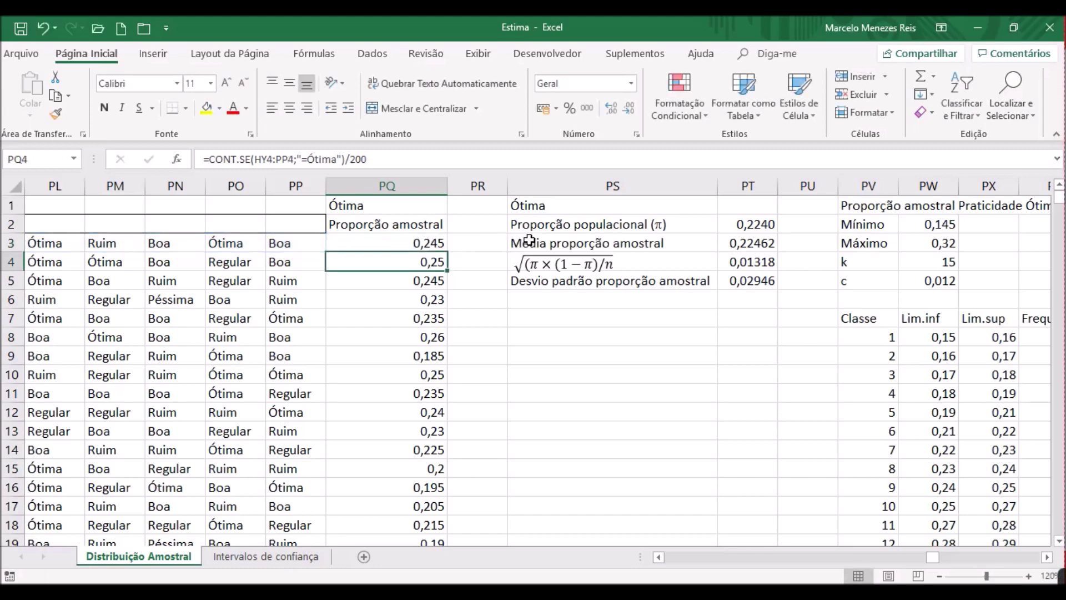
left_click(435, 240)
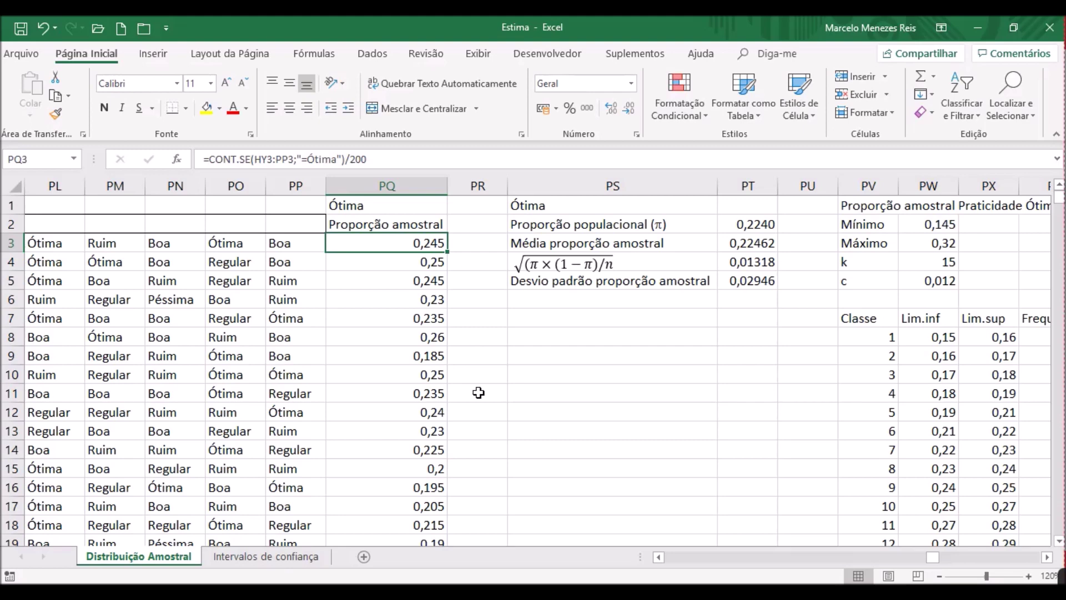
Inspect the population proportion reference in PT2 and the MÉDIA formula in PT3 that averages the sample proportions
left_click(761, 225)
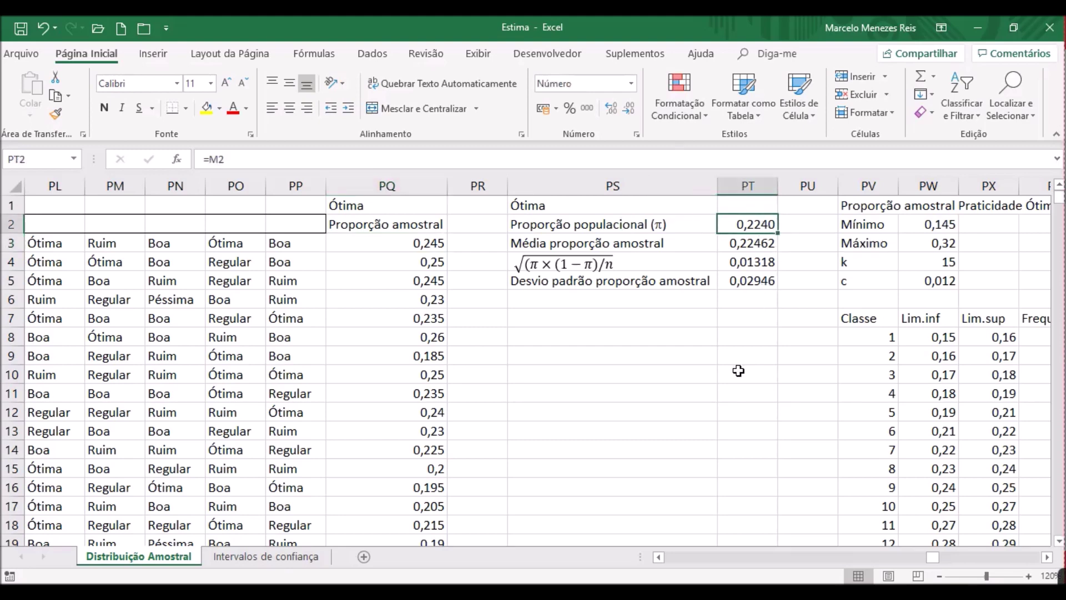
left_click(1029, 576)
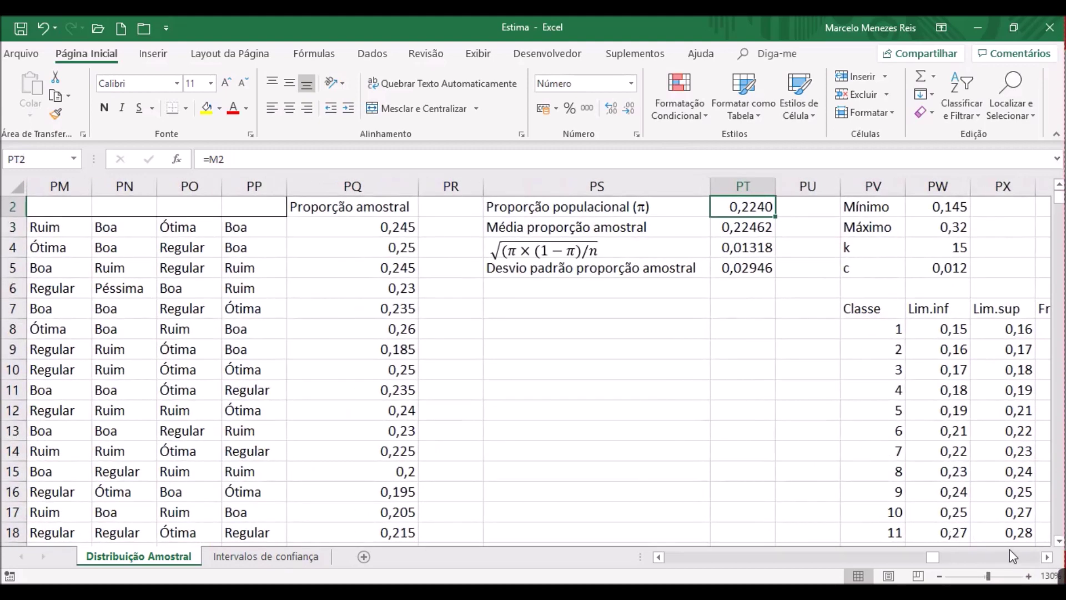
scroll(845, 440, "up", 1)
left_click(1047, 558)
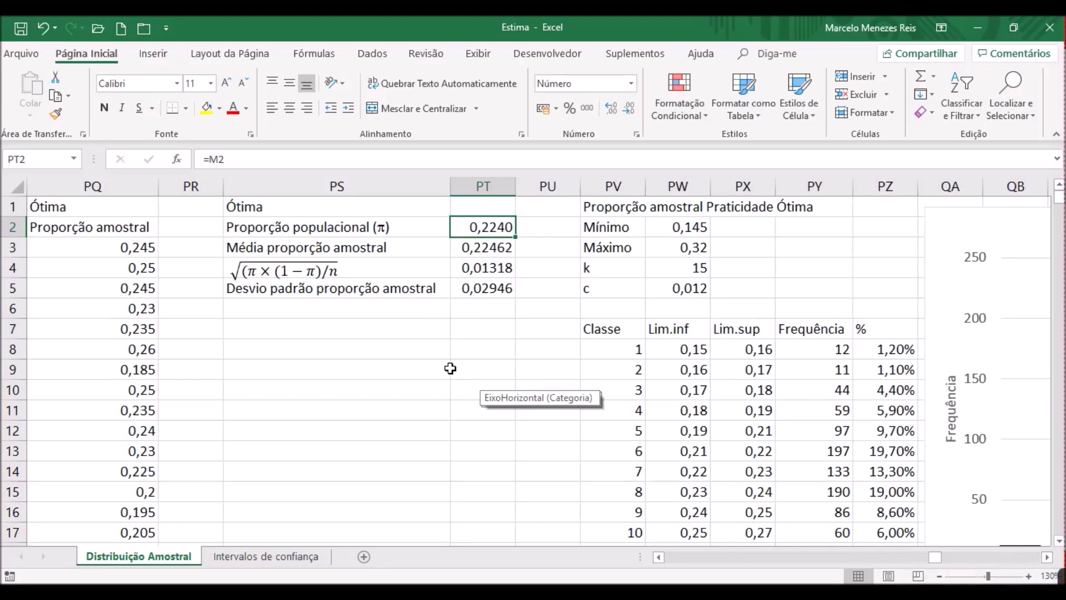
left_click(487, 247)
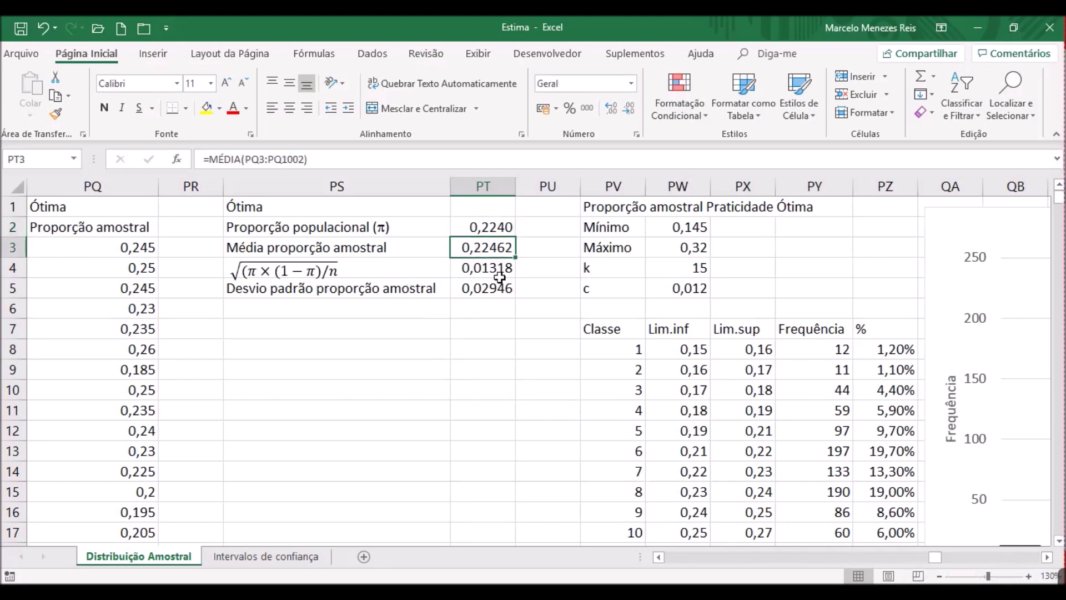
left_click(266, 158)
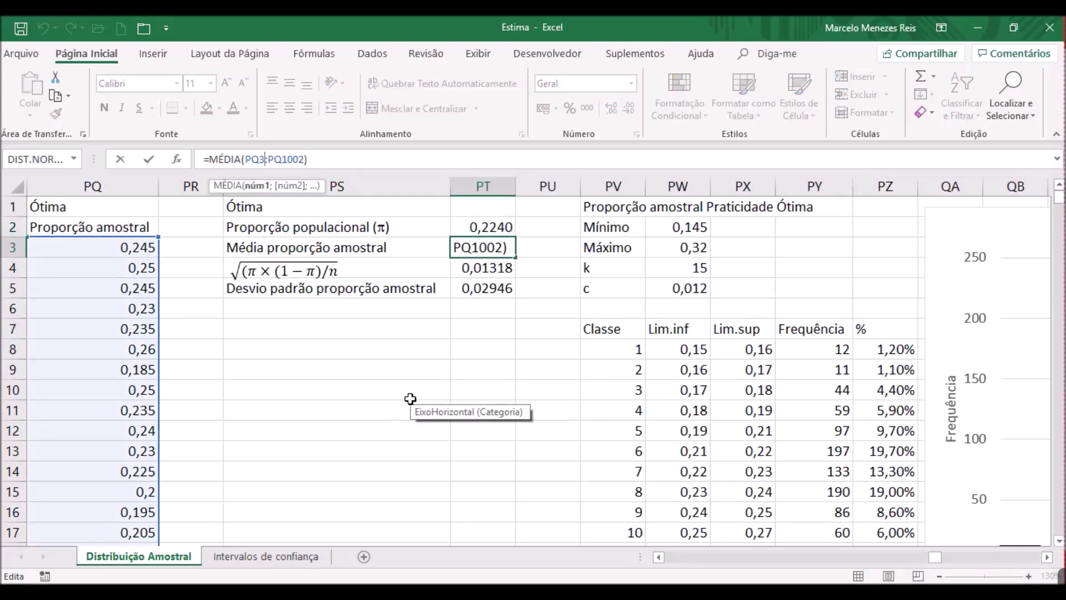
key("Return")
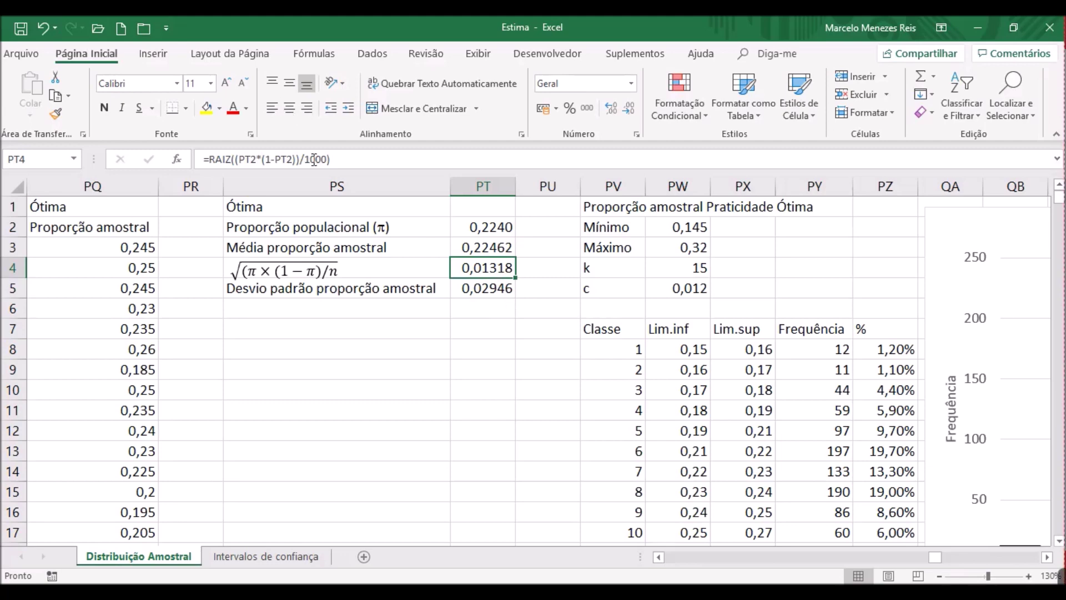
Change the divisor in the PT4 standard deviation formula to 200, giving =RAIZ((PT2*(1-PT2))/200)
left_click_drag(304, 159, 315, 158)
type("2")
key("Return")
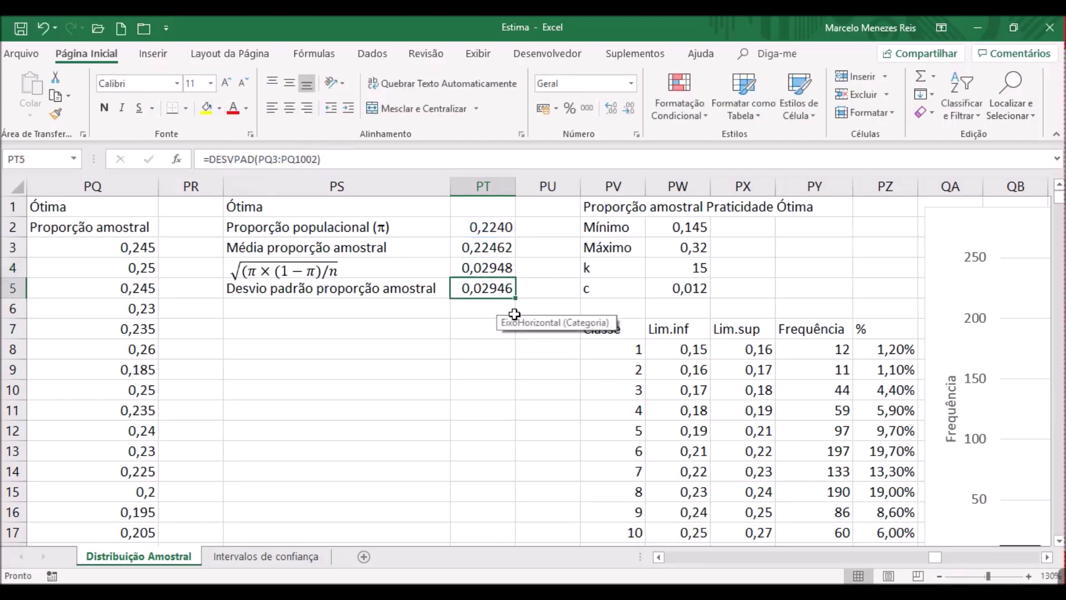
left_click(489, 268)
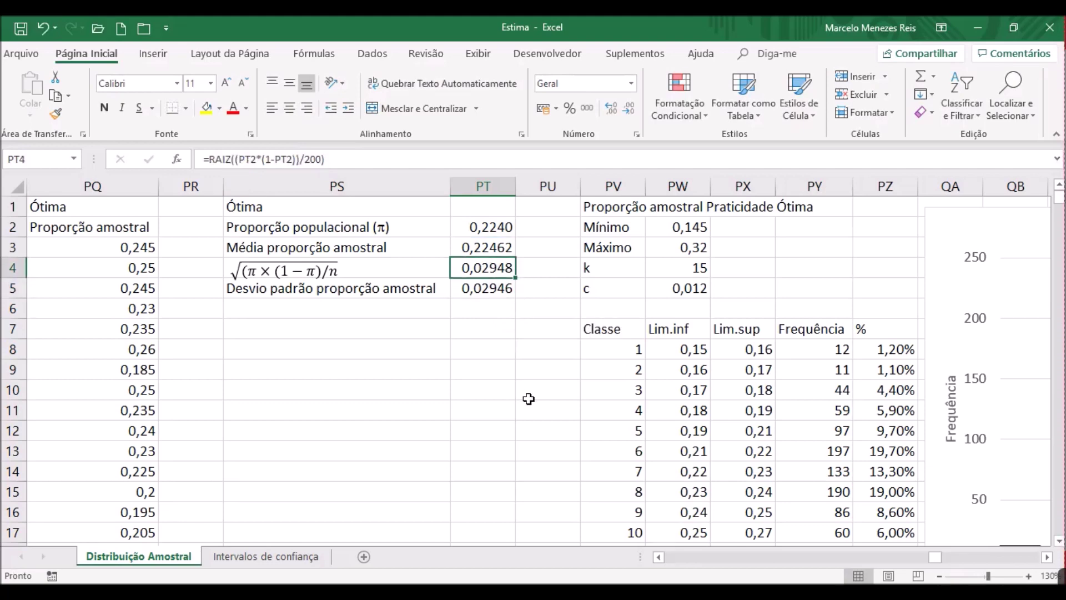
Inspect the DESVPAD formula in PT5 that calculates the standard deviation of the sample proportions
left_click(499, 289)
left_click(250, 159)
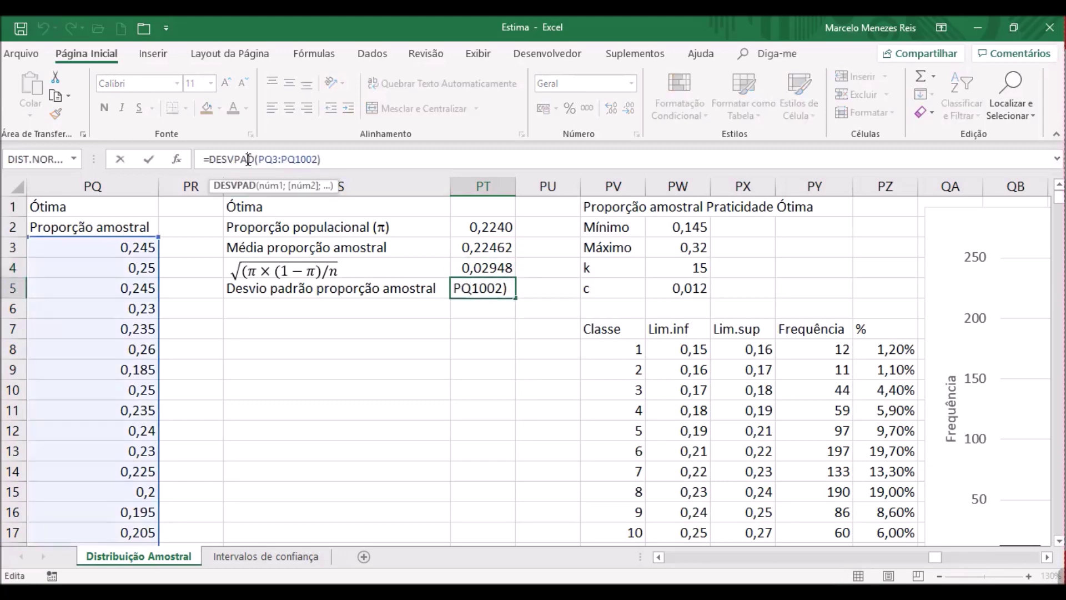
left_click(499, 291)
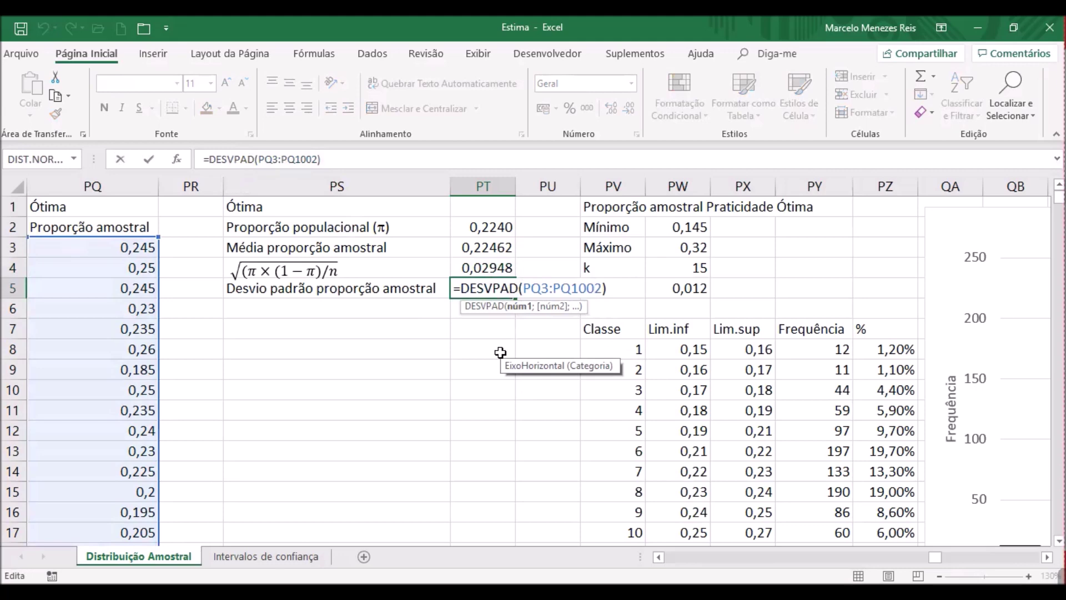
key("Return")
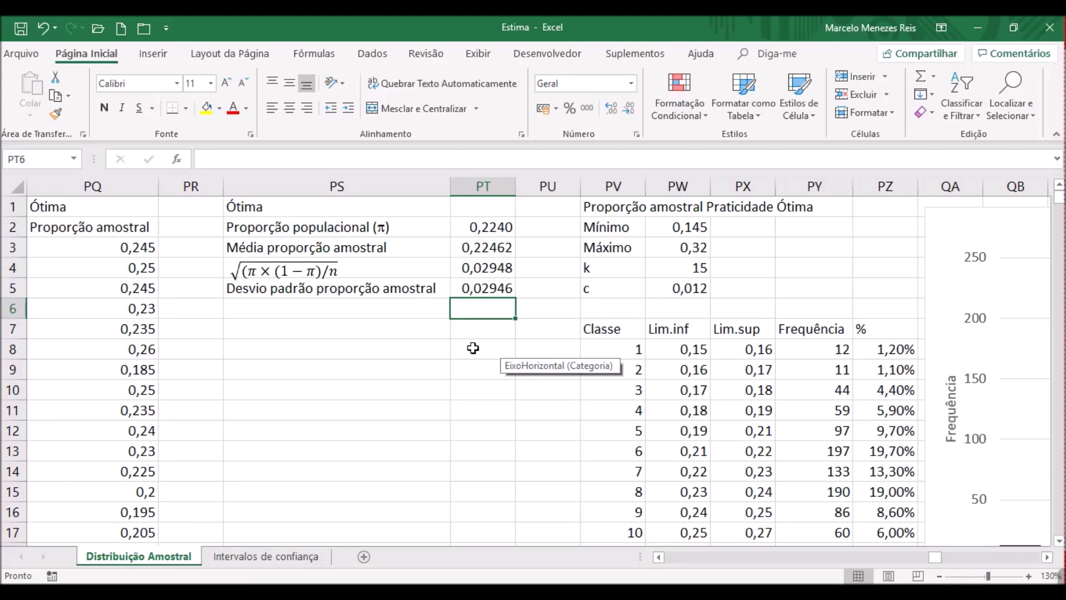
left_click(306, 269)
left_click(369, 269)
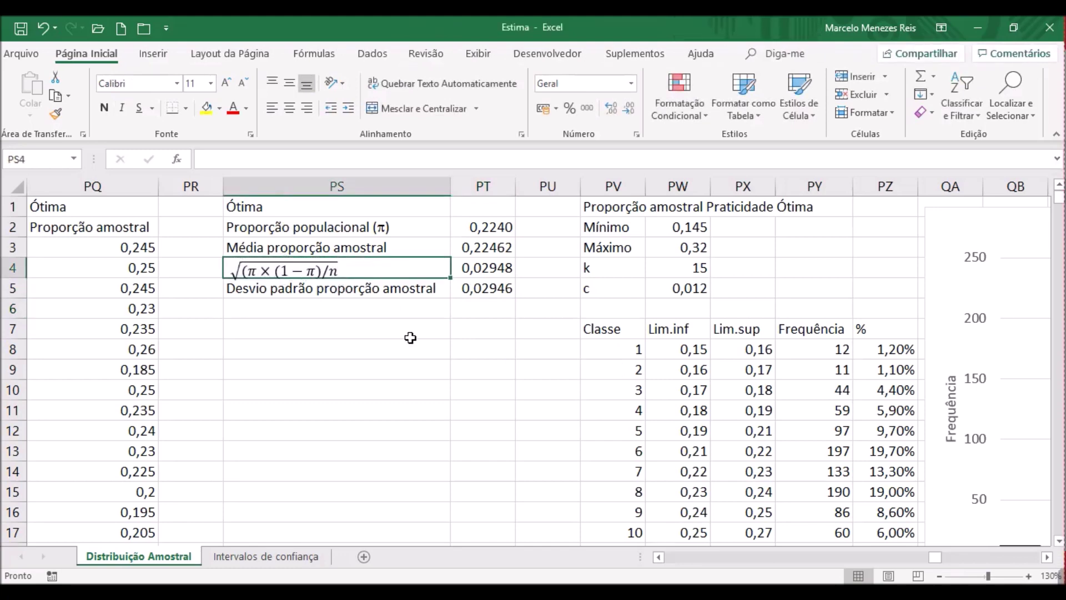
left_click(410, 336)
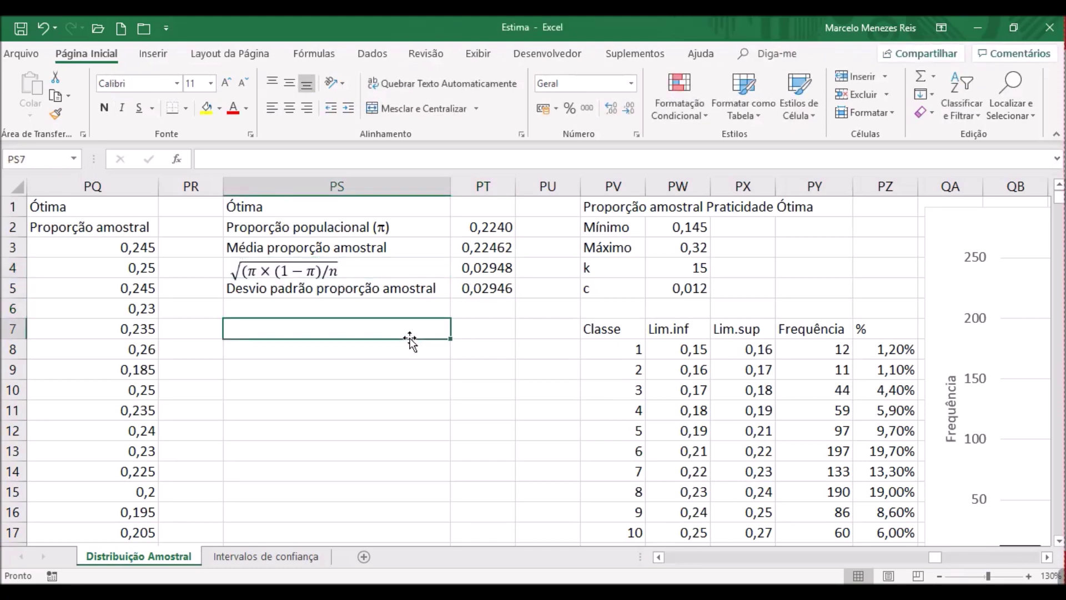
left_click(305, 308)
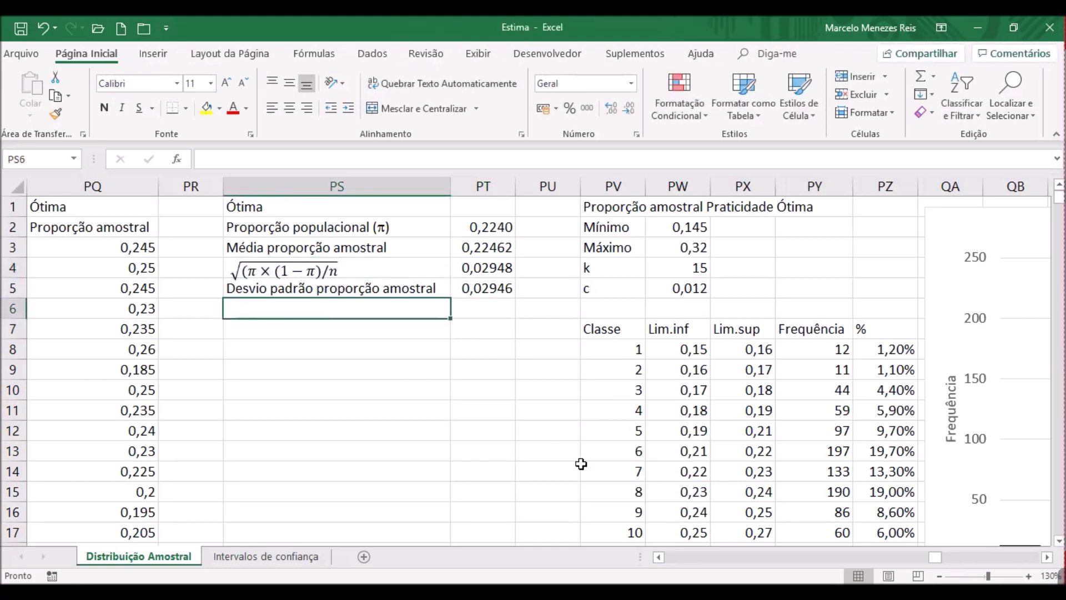
Examine the class frequency table and the histogram of Praticidade Ótima sample proportions for n = 200
left_click_drag(1047, 559, 1048, 559)
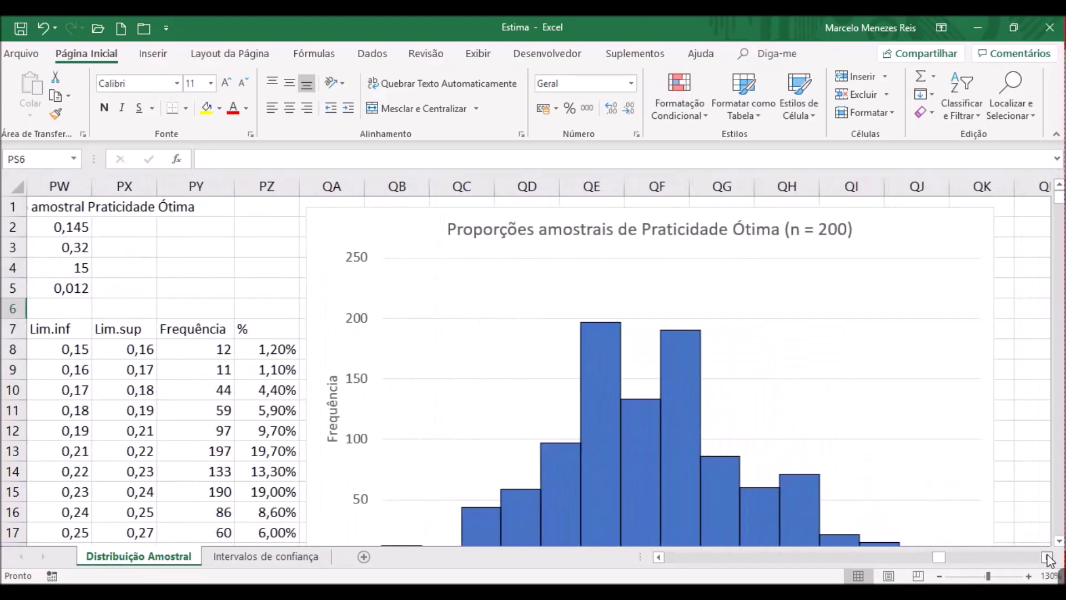
scroll(949, 519, "down", 3)
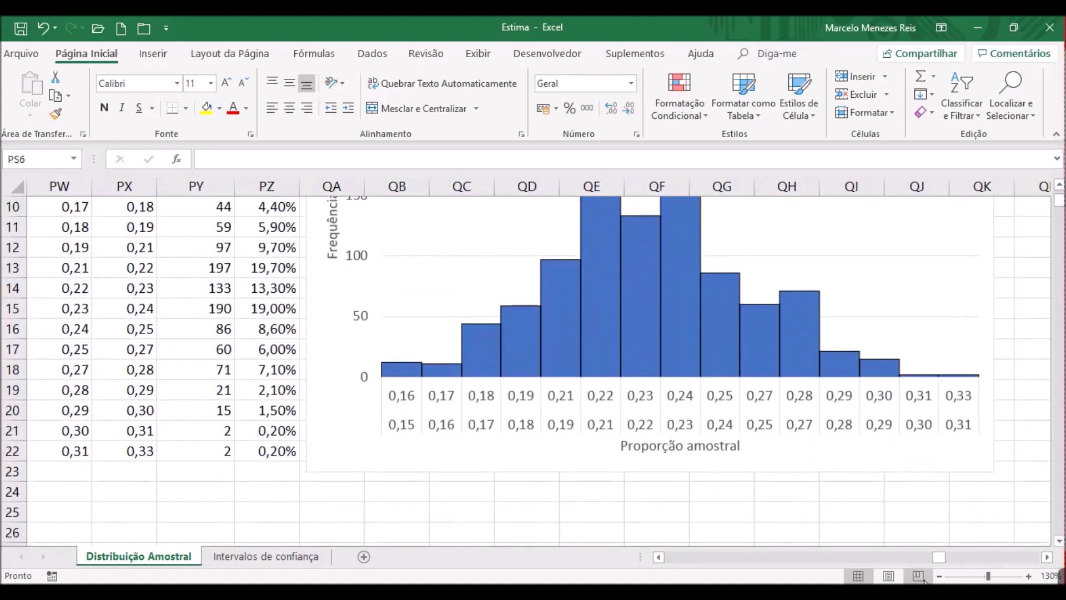
left_click(939, 576)
left_click(939, 578)
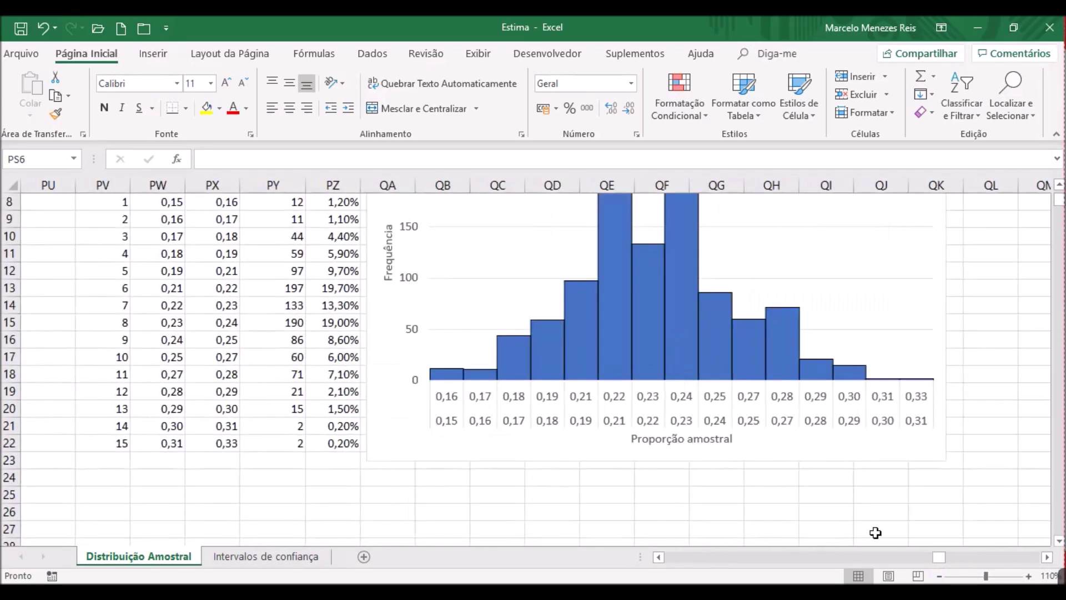
scroll(872, 524, "up", 2)
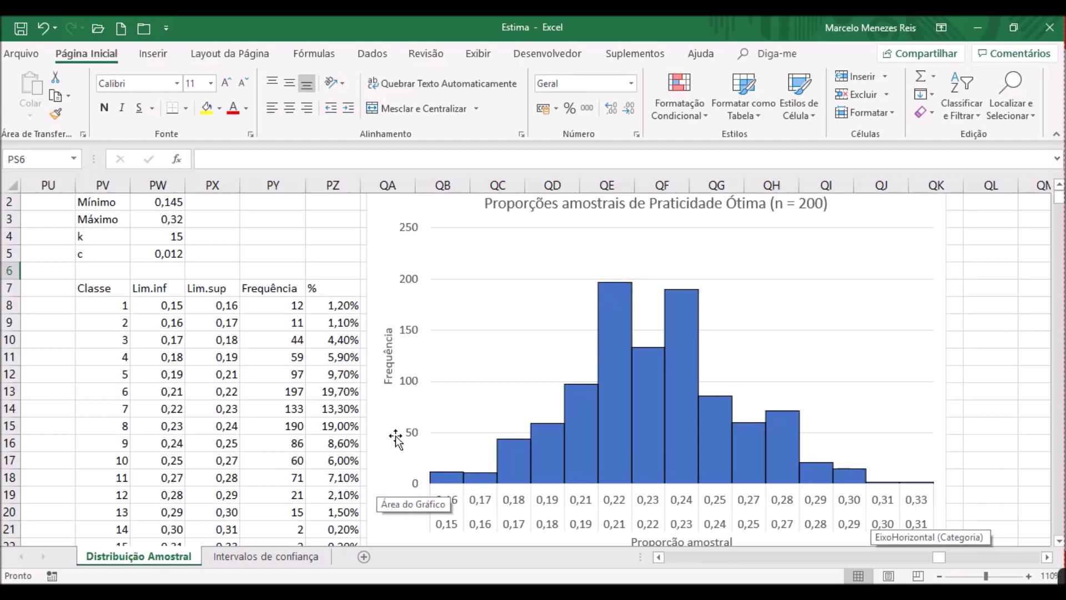
scroll(396, 438, "up", 1)
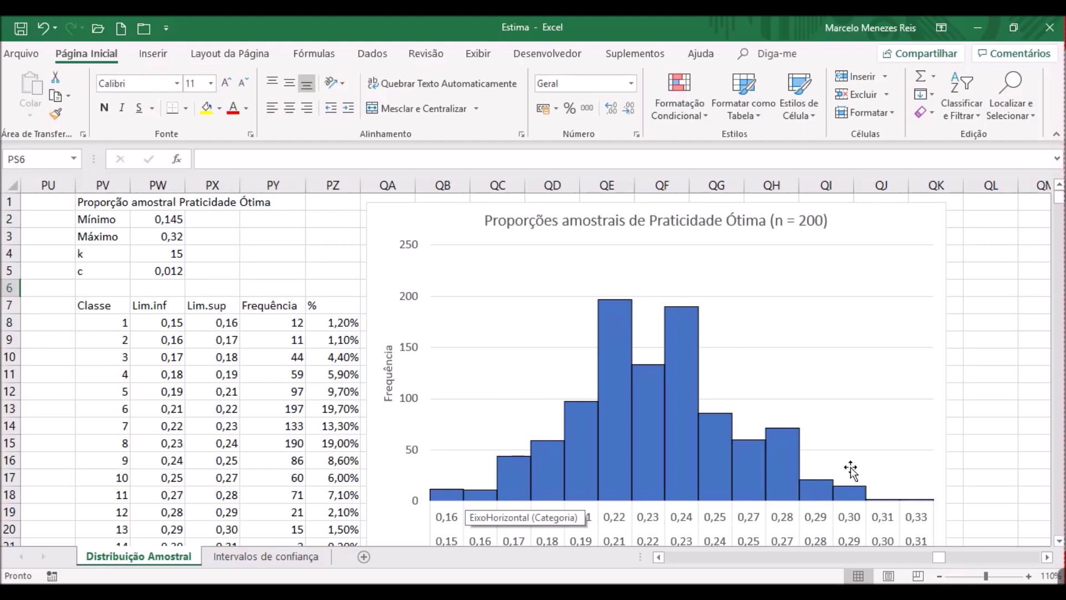
left_click(257, 244)
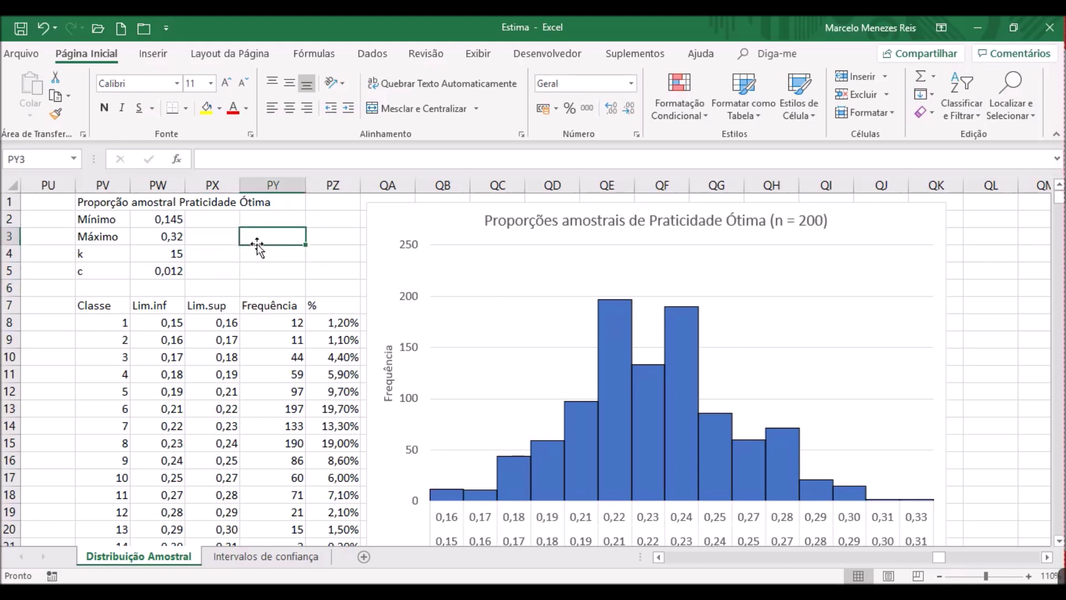
left_click(679, 557)
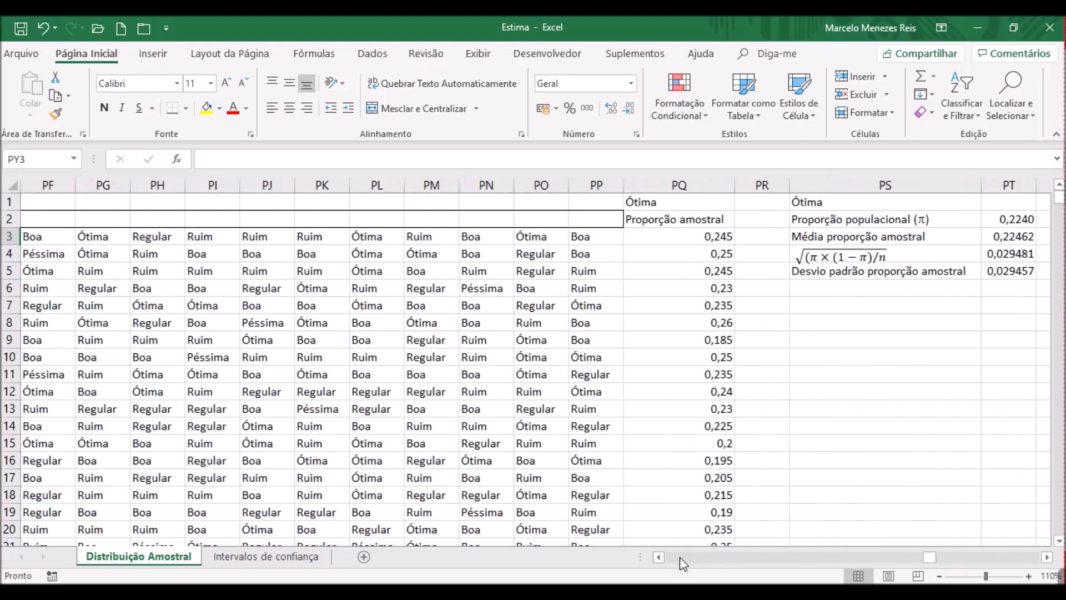
left_click(1031, 562)
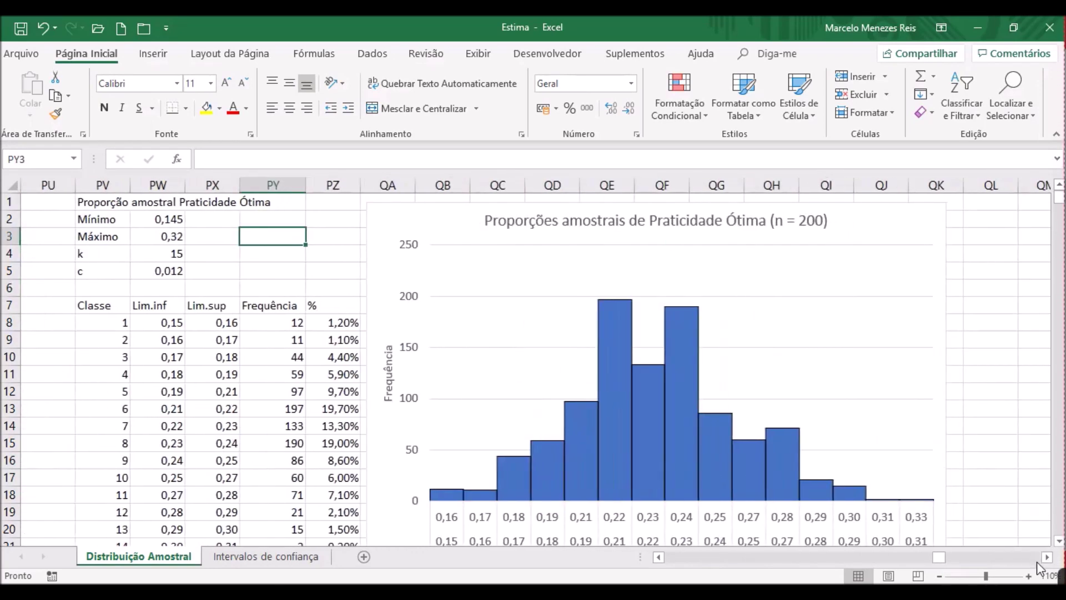
Look over the Amostra de 2 elementos section with its Casos, Renda, sample mean and standard deviation columns
left_click(1048, 558)
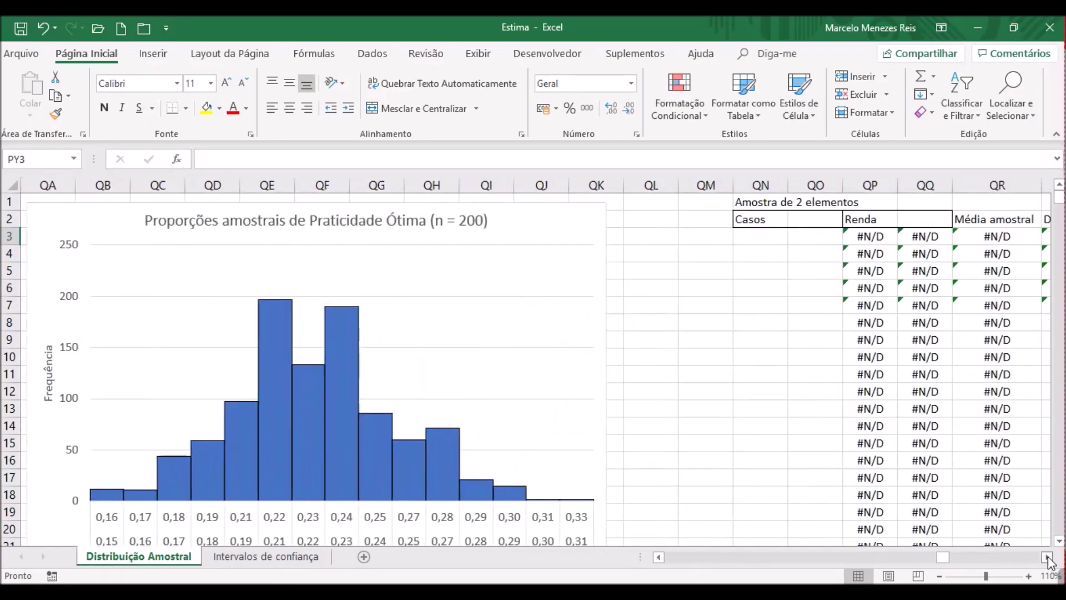
left_click(1048, 558)
left_click(1047, 558)
left_click(1048, 558)
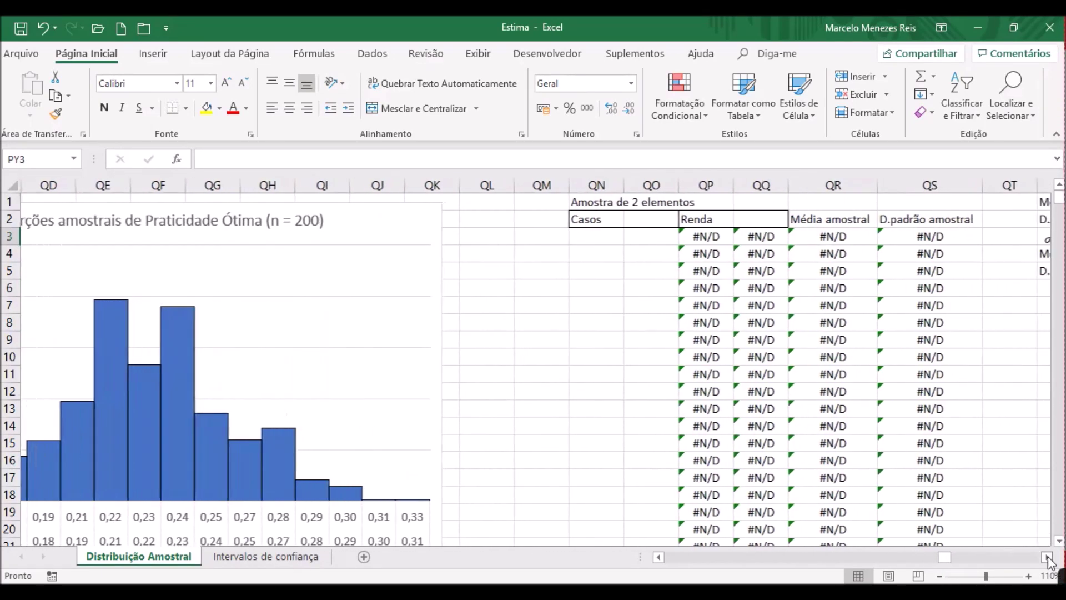
left_click(1048, 558)
left_click(1047, 558)
left_click(1048, 558)
left_click(1047, 558)
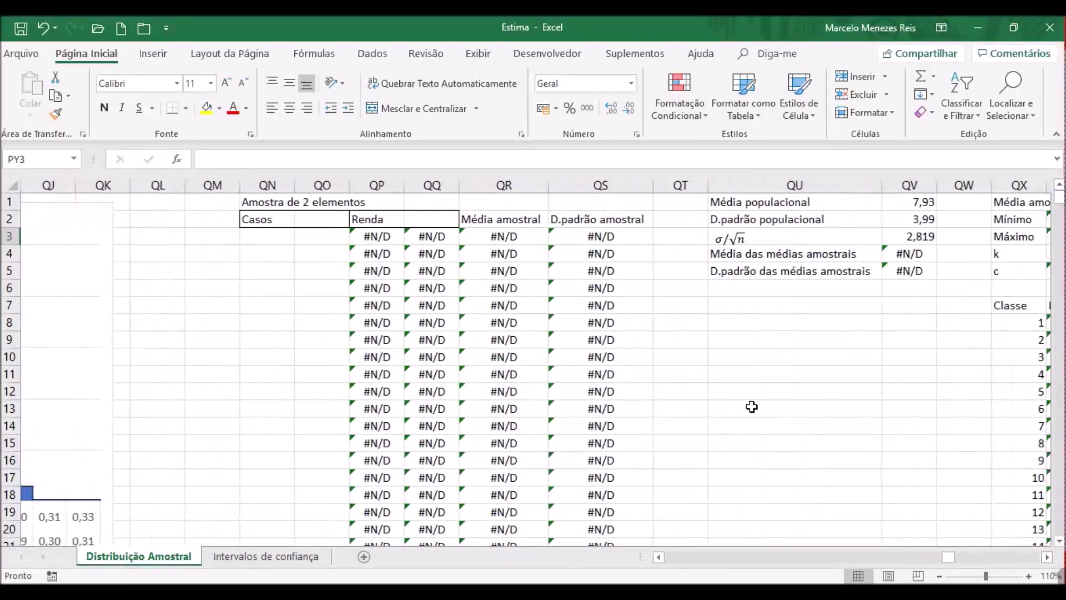
left_click(733, 356)
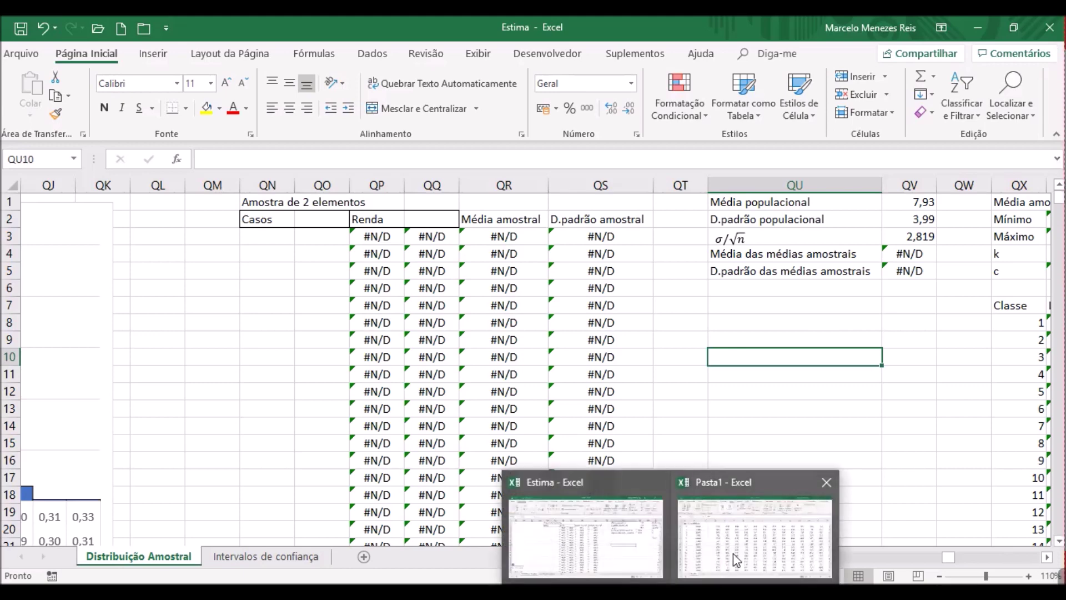
Switch to the Pasta1 workbook, open Geração de número aleatório and set the number of variables to 2
left_click(737, 555)
left_click(207, 332)
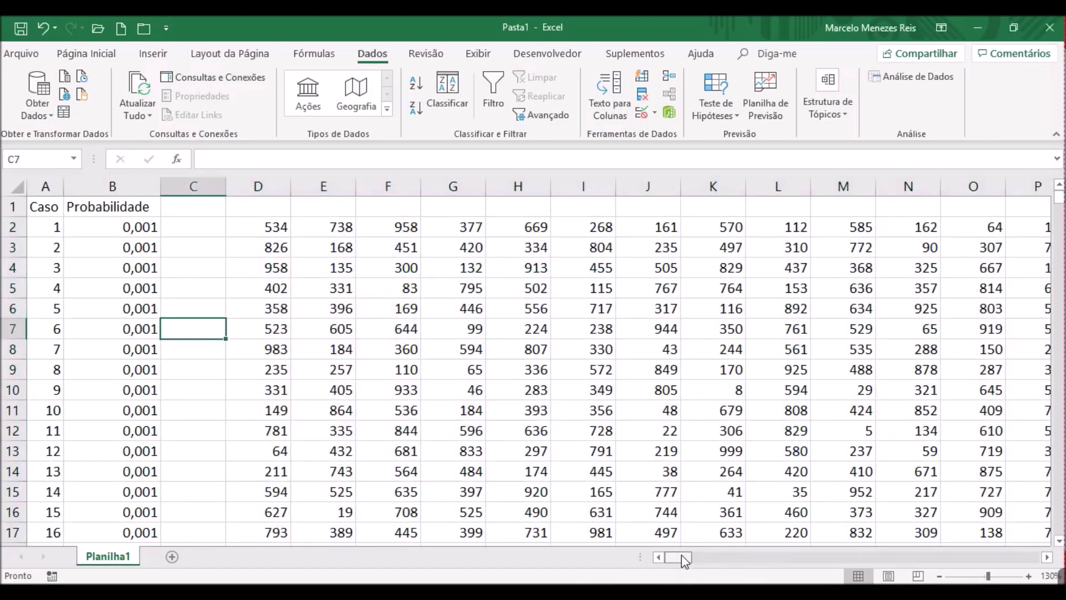
left_click_drag(681, 557, 1058, 563)
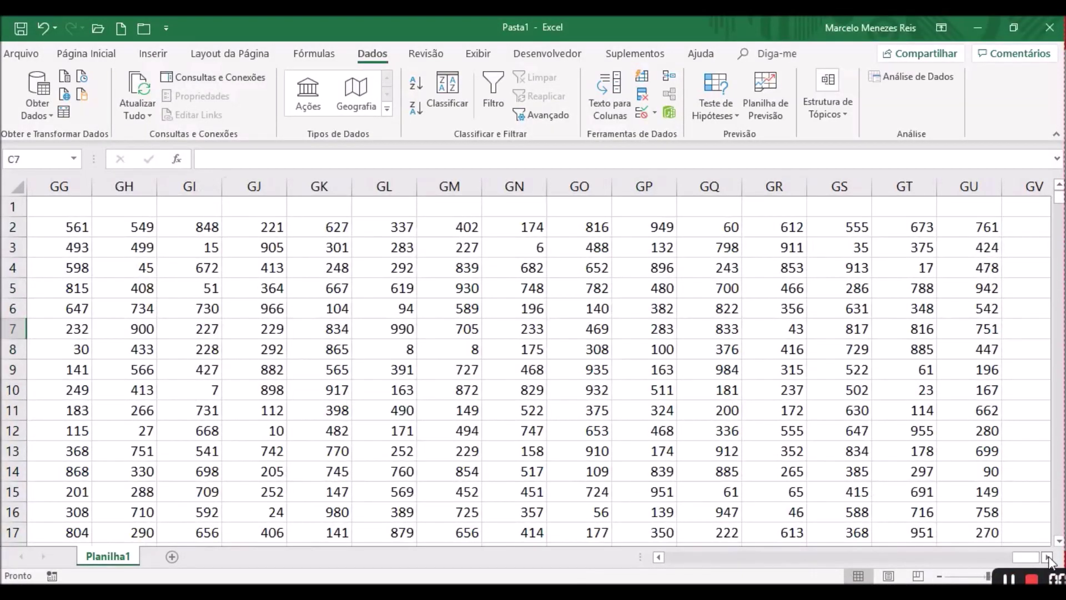
scroll(1011, 533, "right", 4)
left_click(568, 220)
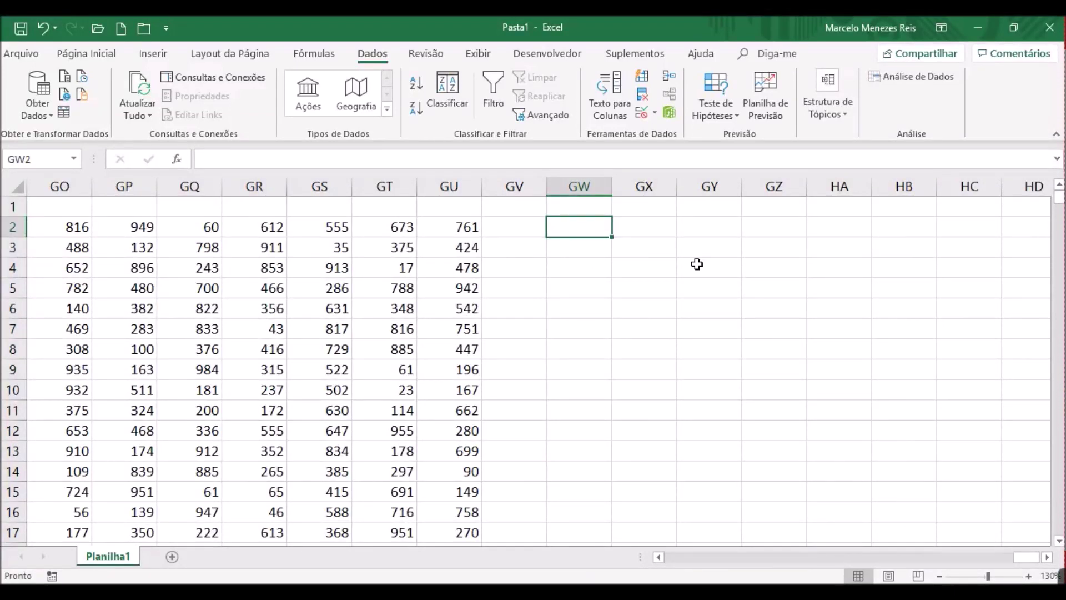
left_click(918, 75)
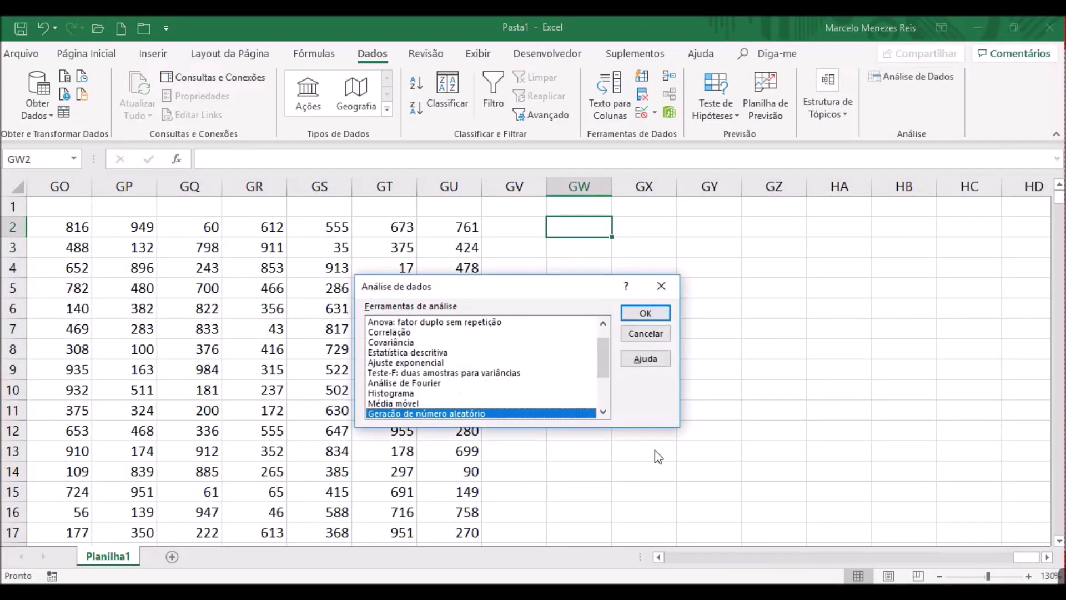
left_click(655, 317)
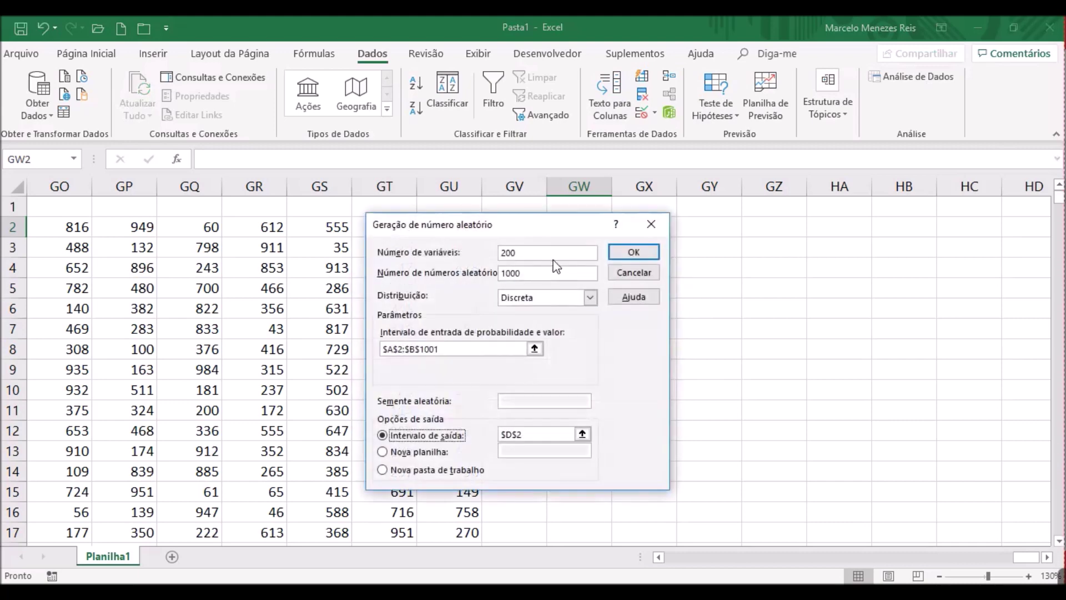
left_click(534, 253)
type("2")
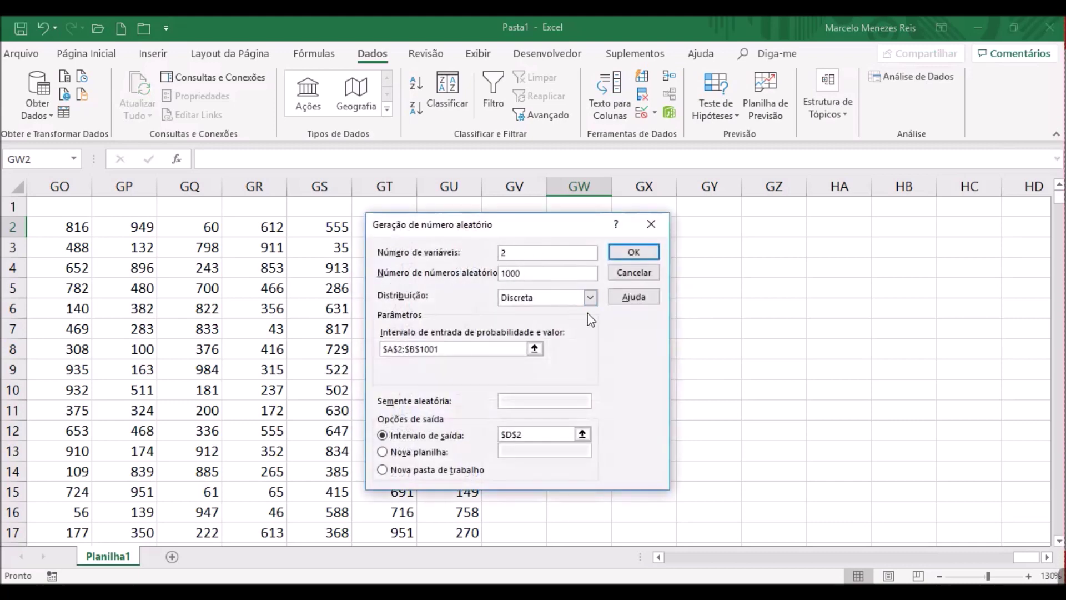
Set the output range to $GW$2 and generate the discrete random case numbers for the 2-element samples
left_click(582, 433)
left_click_drag(680, 558, 1050, 562)
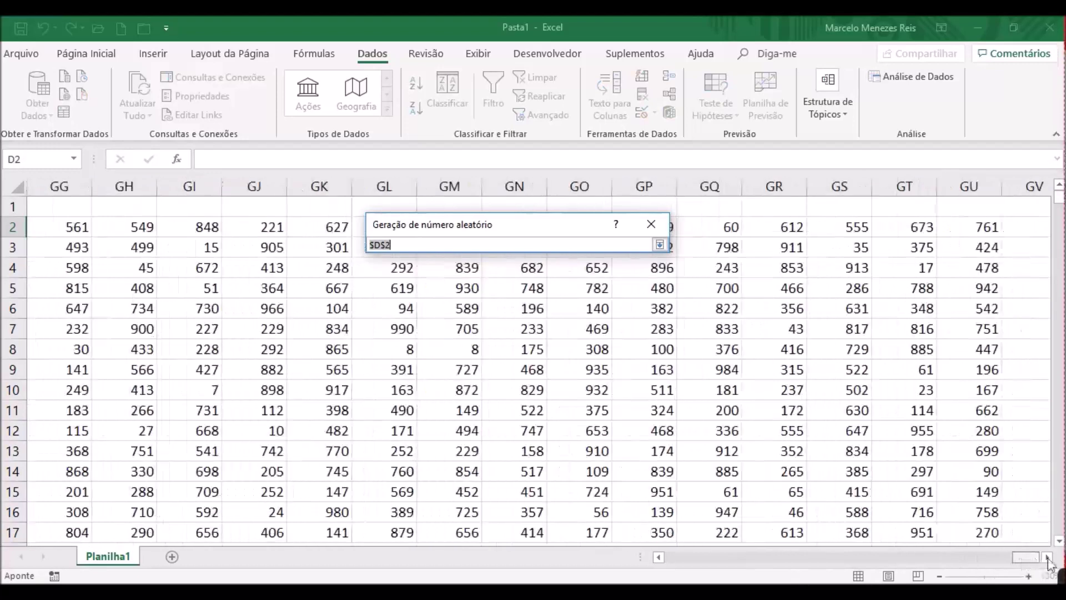
left_click(1048, 559)
left_click(1048, 559)
left_click(1048, 559)
left_click(1048, 559)
left_click(822, 233)
left_click(659, 245)
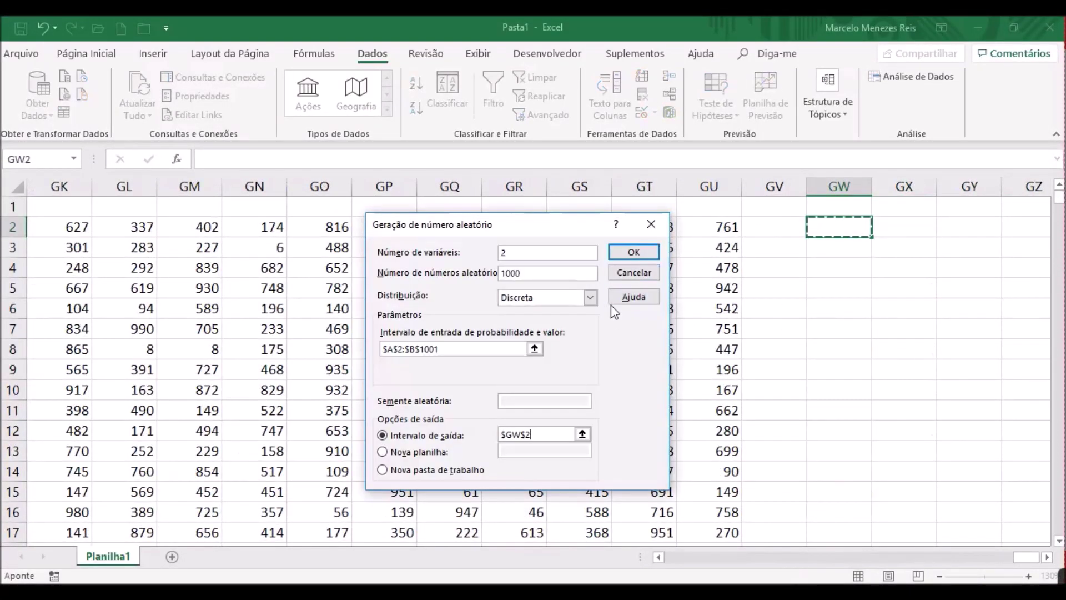
left_click(625, 251)
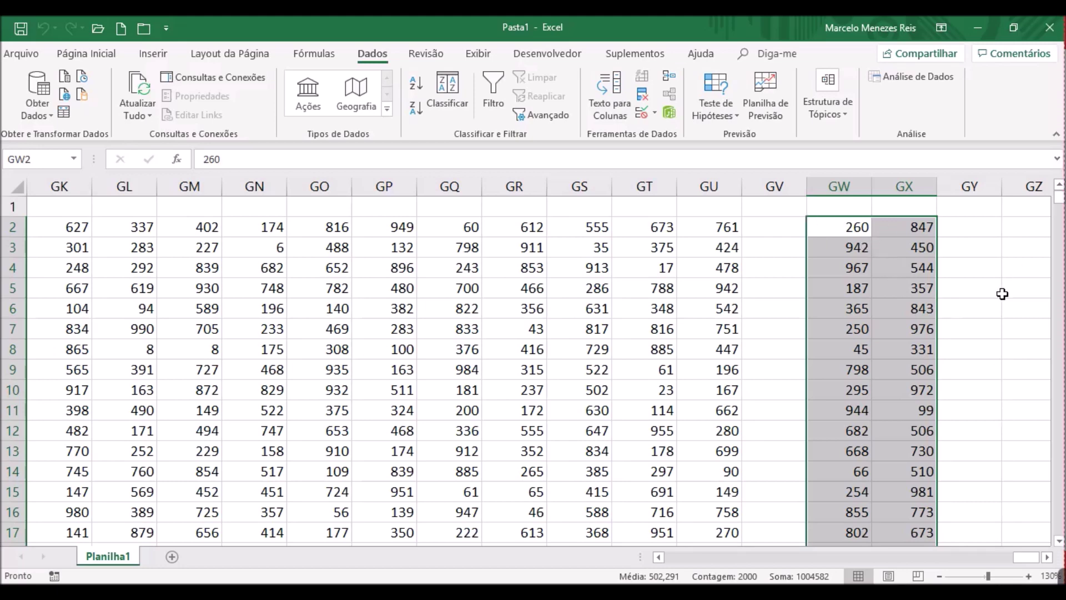
Copy the generated case numbers from columns GW:GX into the Estima workbook's Casos columns, starting at QN3
key("ctrl+c")
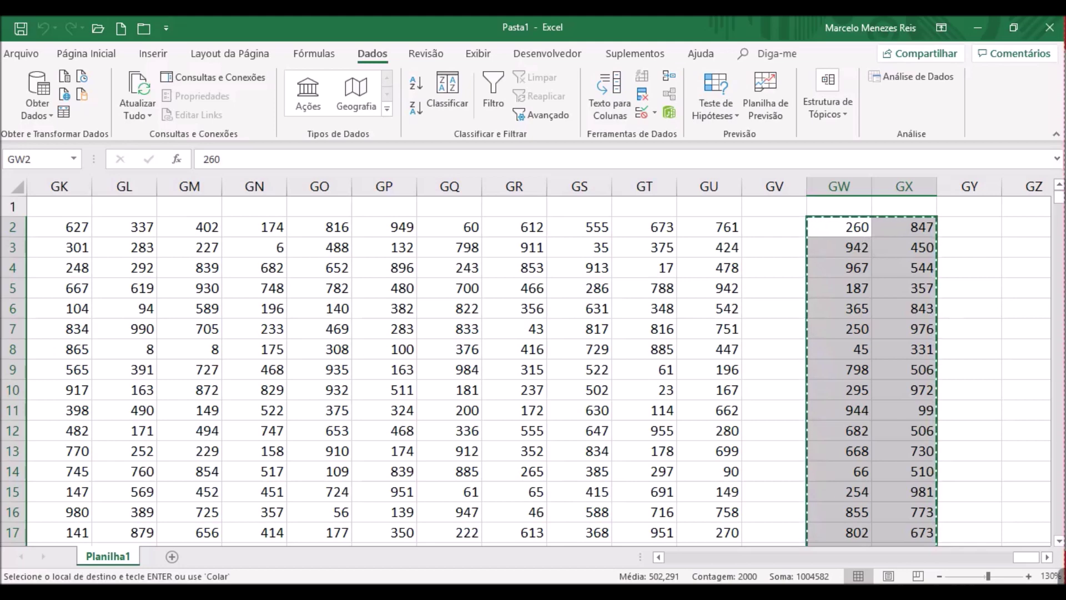
left_click(620, 541)
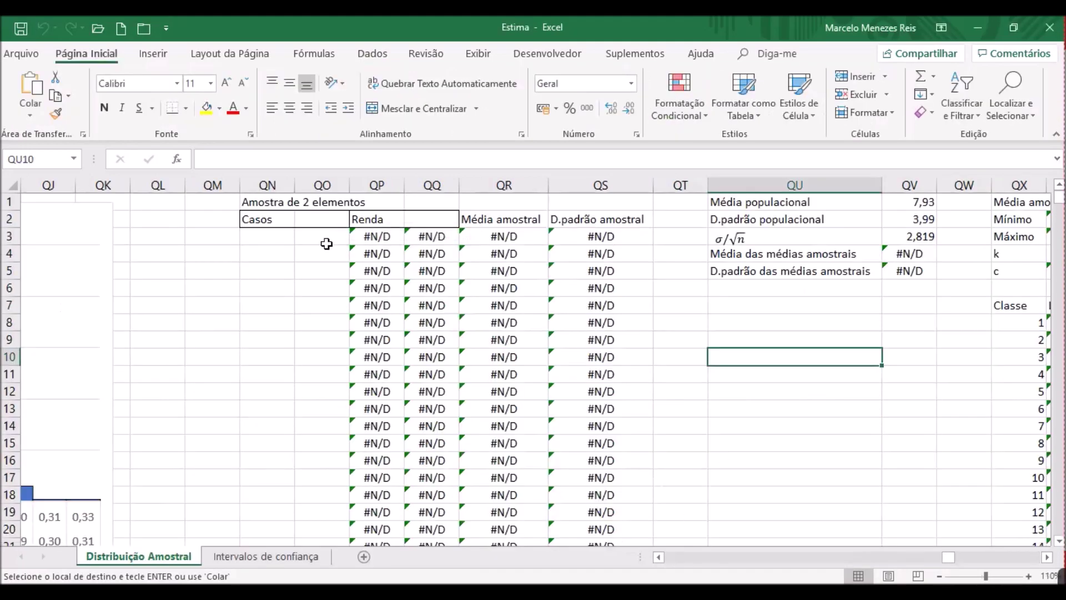
left_click(265, 237)
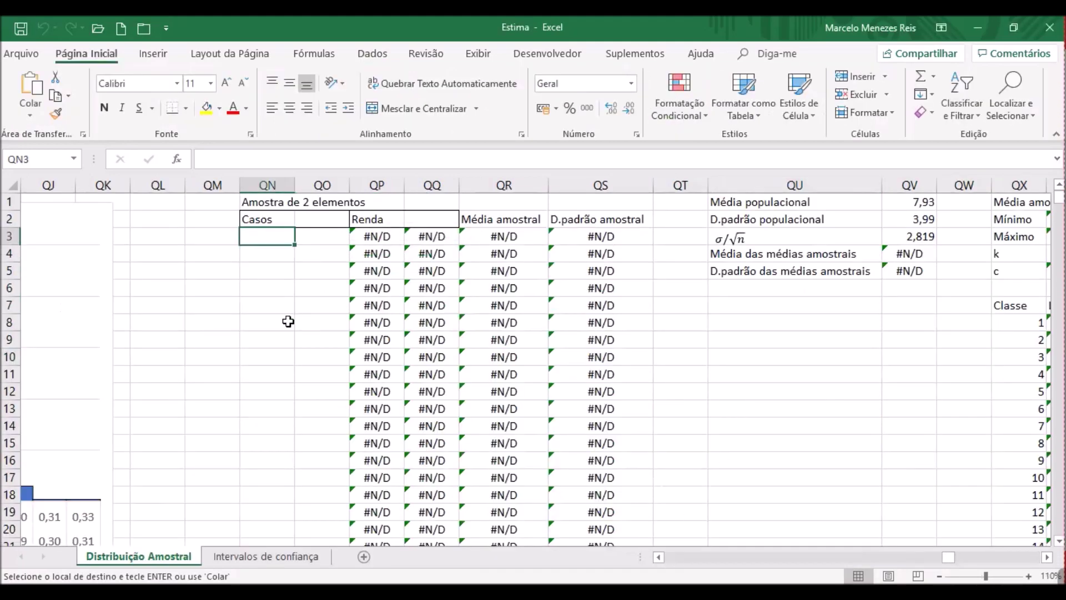
key("ctrl+v")
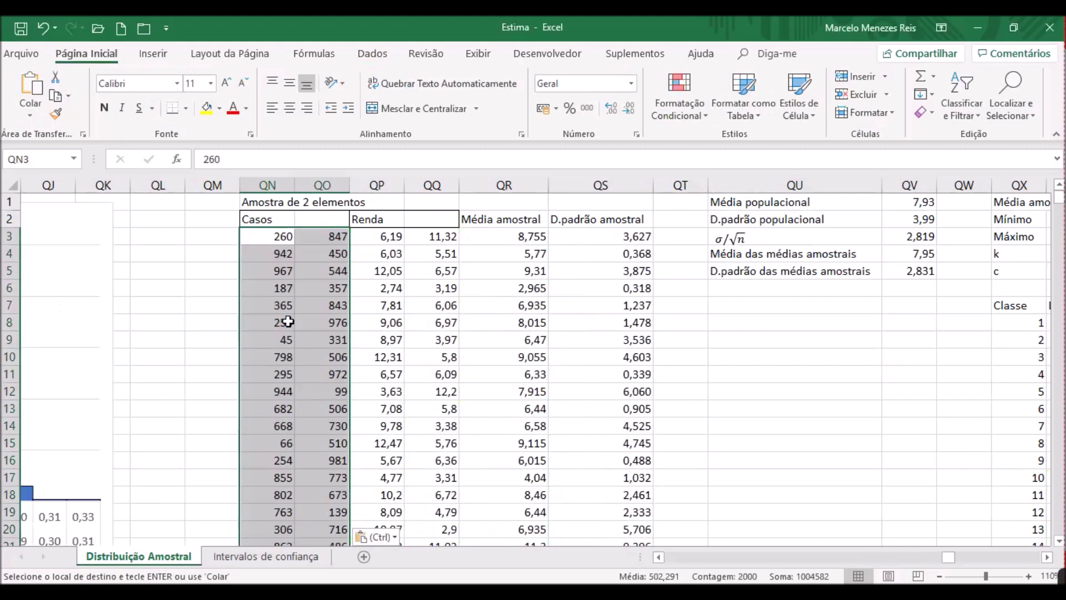
Inspect the PROC formula in QP3 that looks up the Renda value of the first sampled case
left_click(364, 233)
left_click(349, 159)
left_click(391, 228)
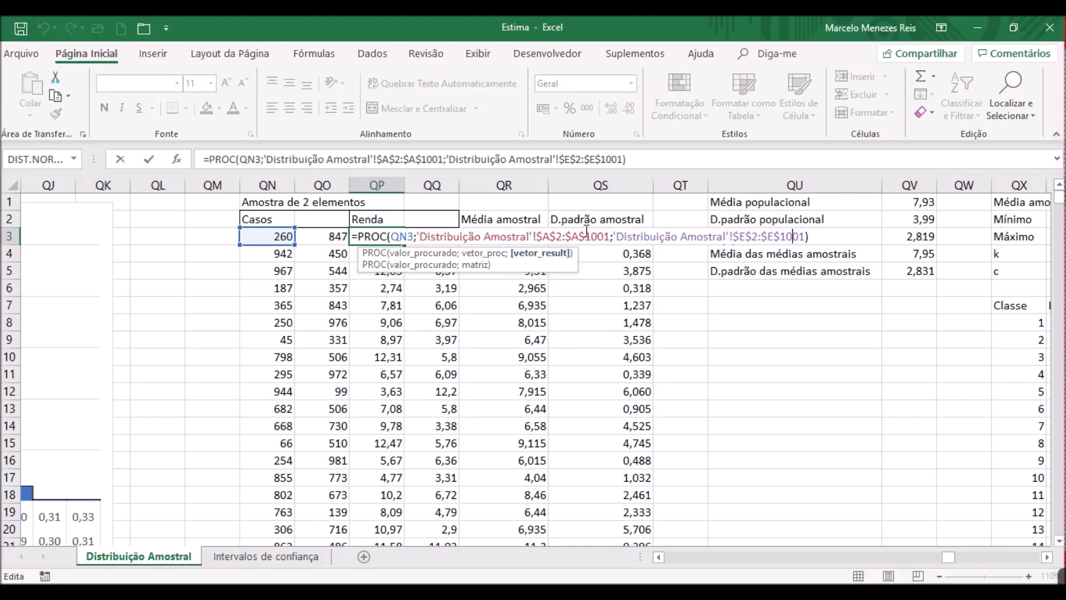
key("Return")
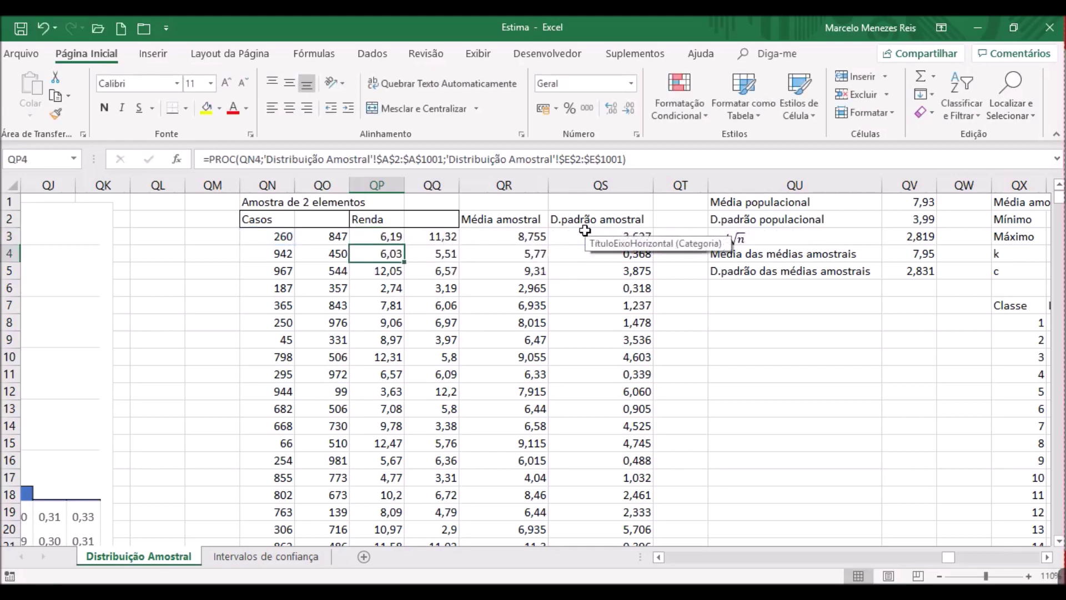
Review the Média amostral and D.padrão amostral cells QR3 and QS3 for the first 2-element sample, with the sheet zoomed to 130%
left_click(535, 241)
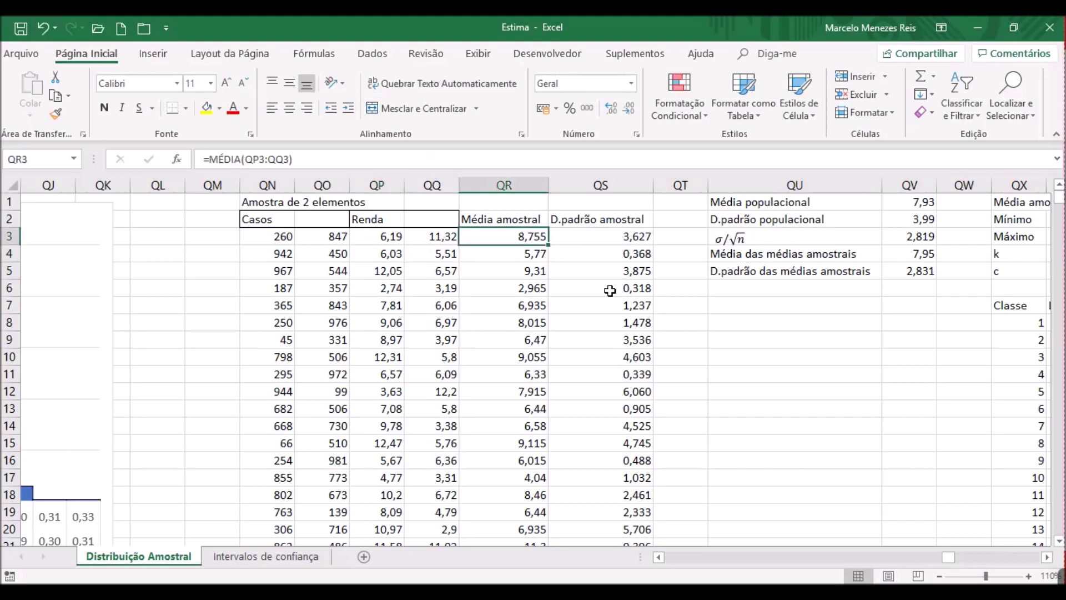
left_click(596, 235)
left_click(517, 239)
mouse_move(1049, 577)
left_click(1028, 576)
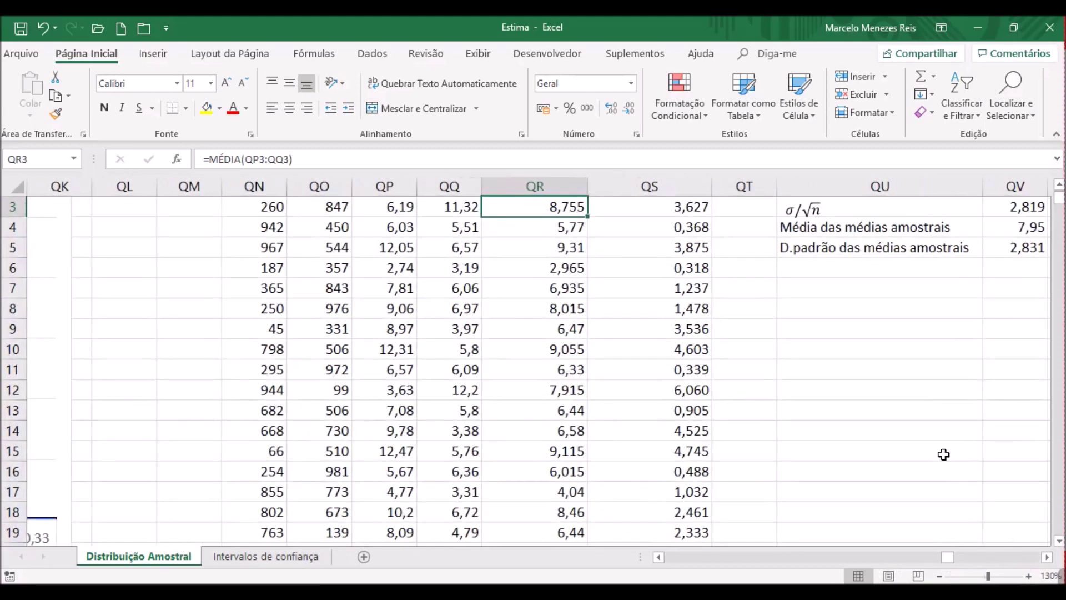
left_click(1047, 557)
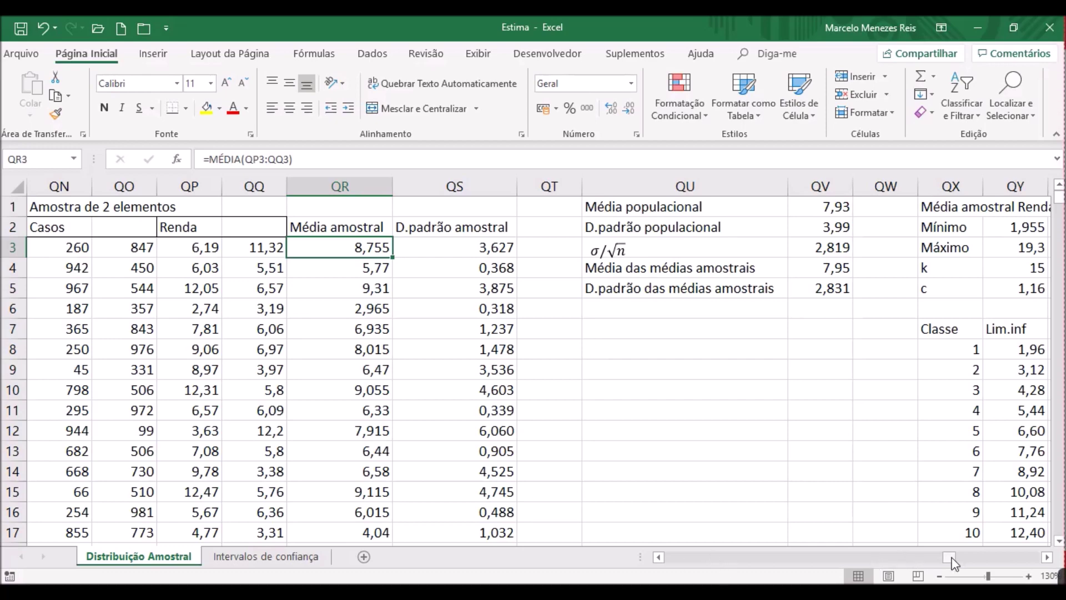
Examine the Distribuição populacional da Renda histogram with its mean and standard deviation, and return to the 2-element sample results
left_click_drag(953, 562, 669, 562)
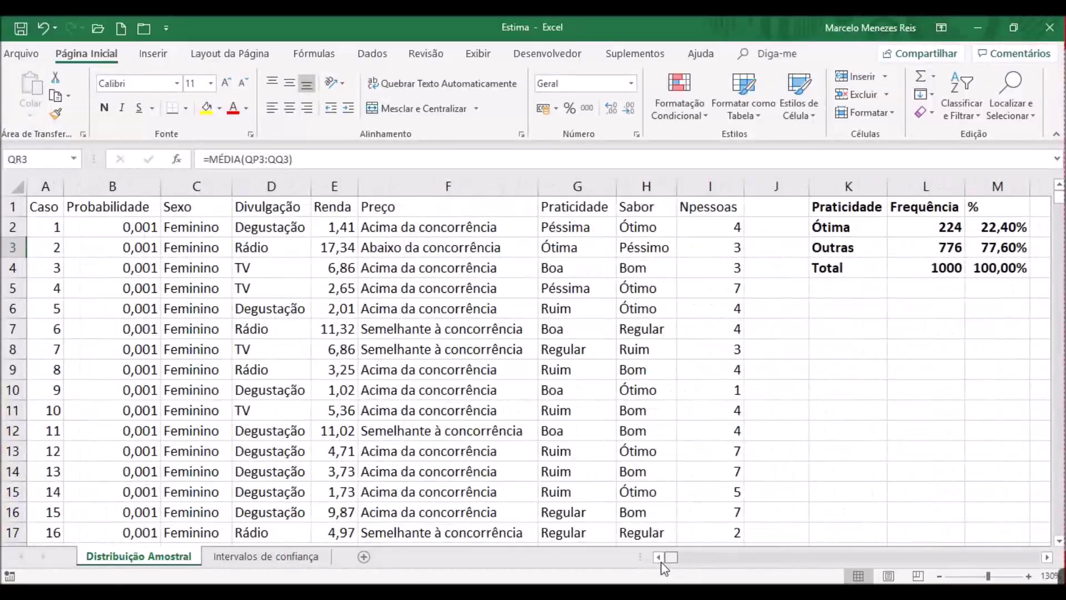
left_click(991, 562)
scroll(988, 550, "down", 1)
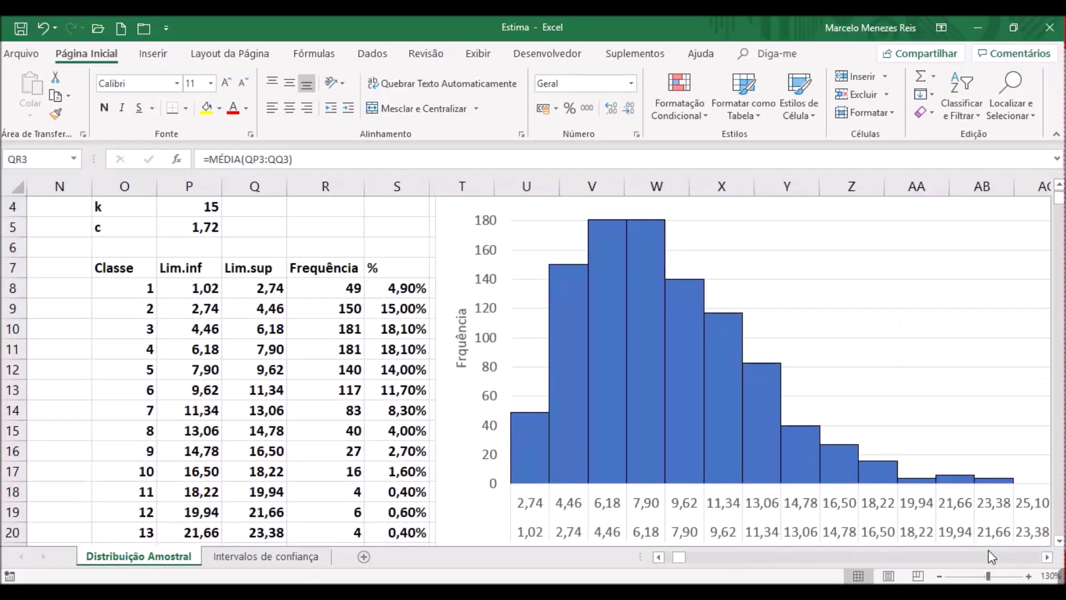
left_click(1047, 558)
left_click(1047, 558)
left_click(1047, 558)
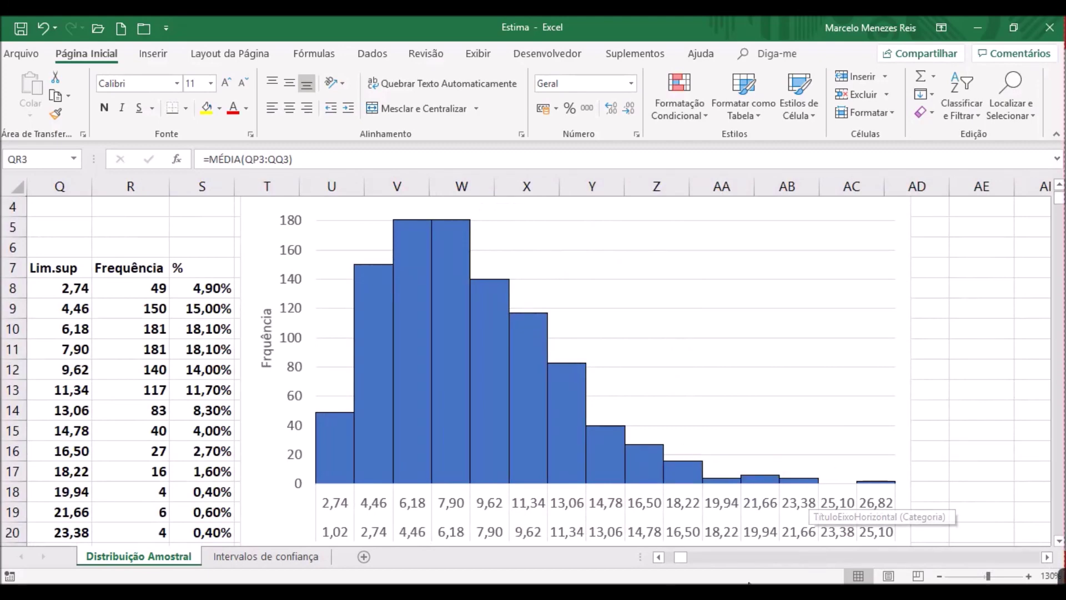
scroll(759, 546, "up", 1)
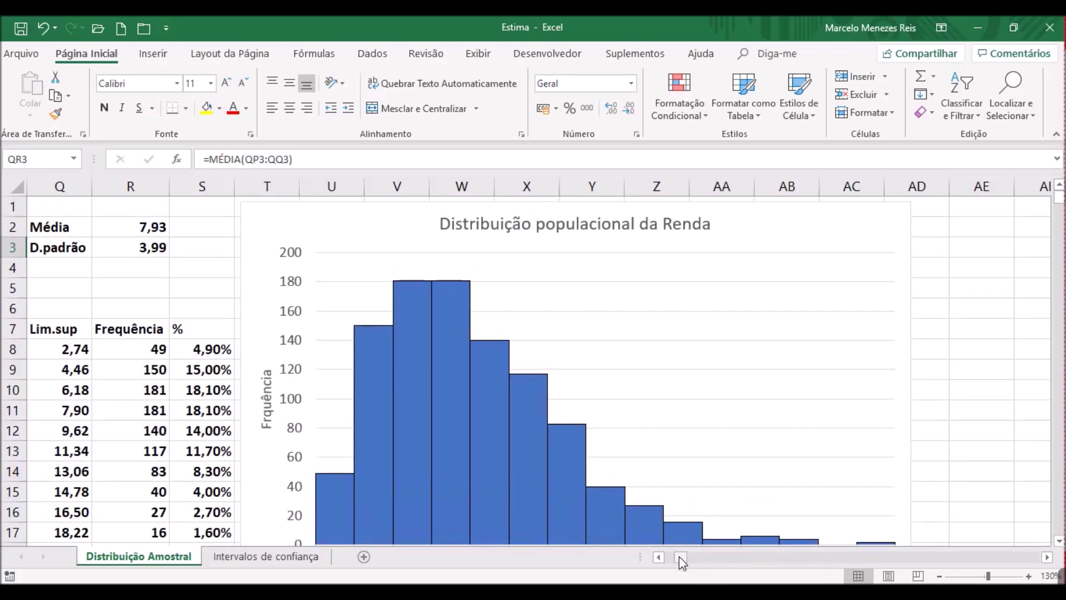
left_click_drag(679, 557, 951, 571)
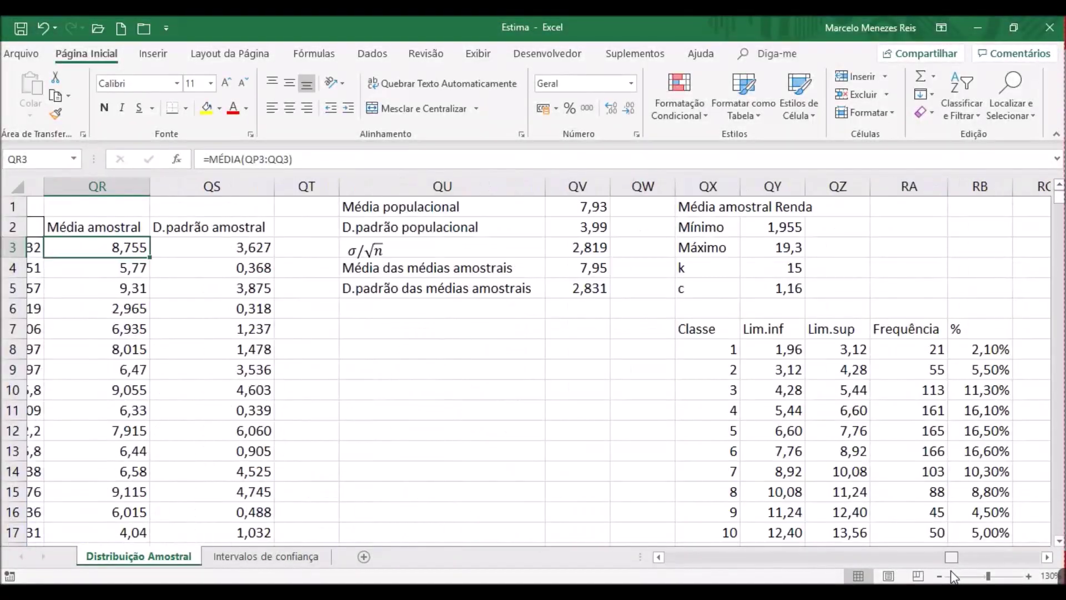
Inspect the population mean, population standard deviation and σ/√n formulas in cells QV1 to QV3
left_click(425, 409)
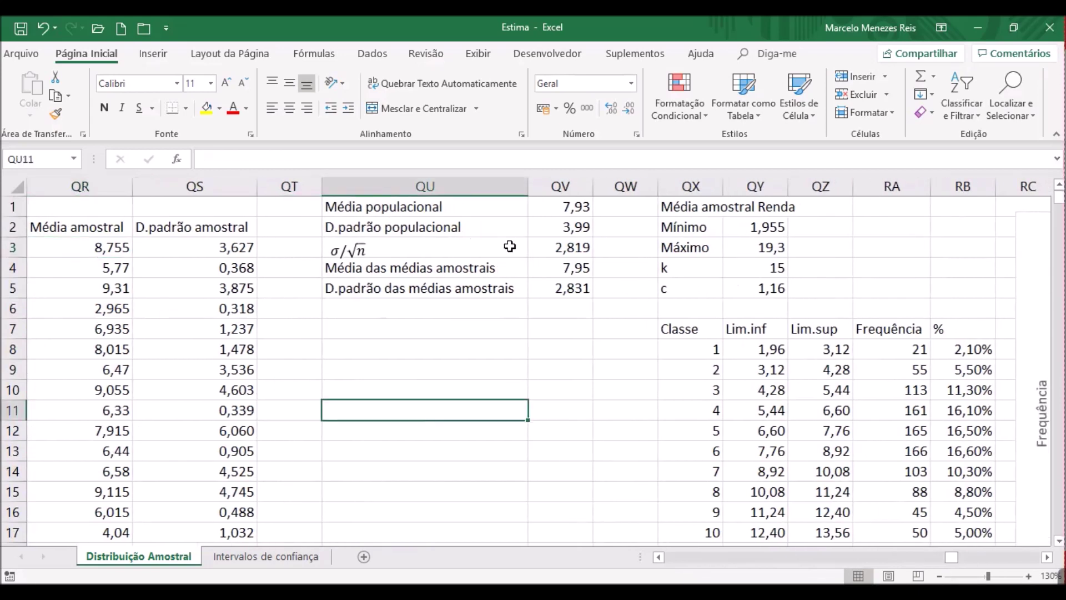
left_click(566, 208)
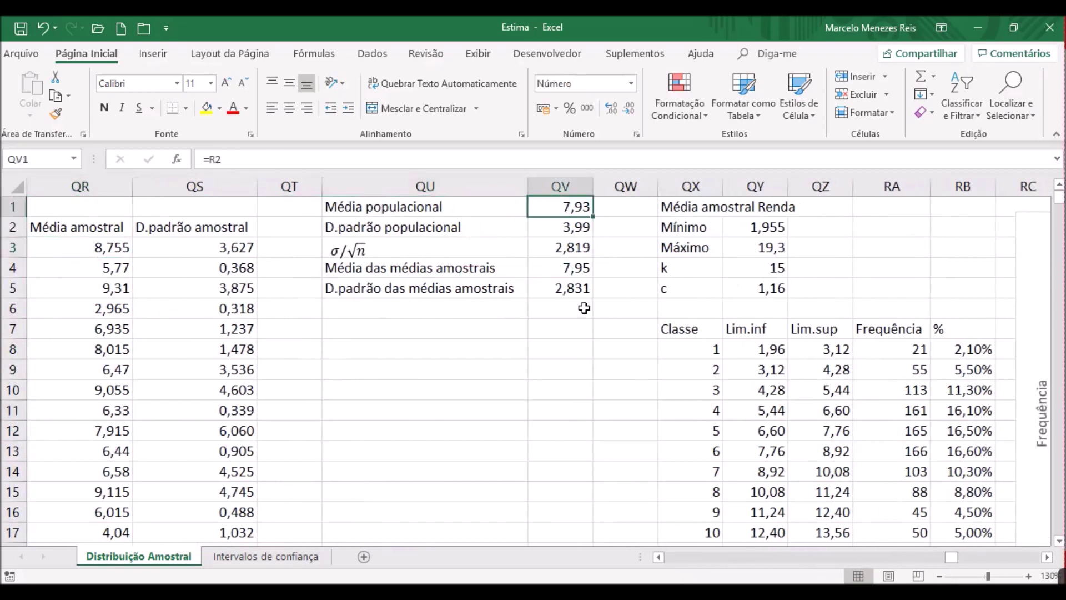
left_click(570, 228)
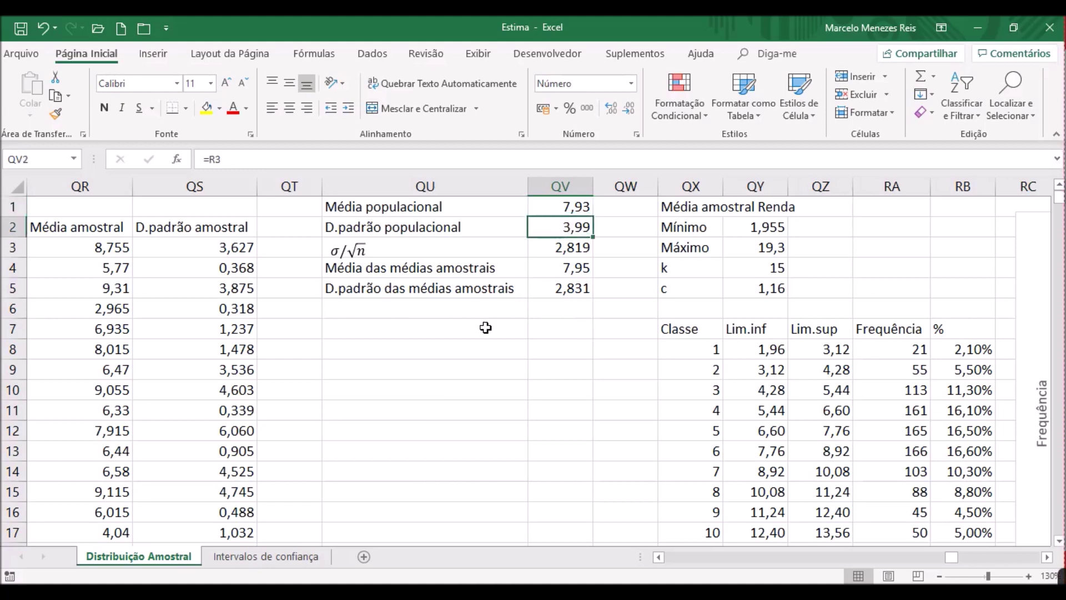
left_click(564, 245)
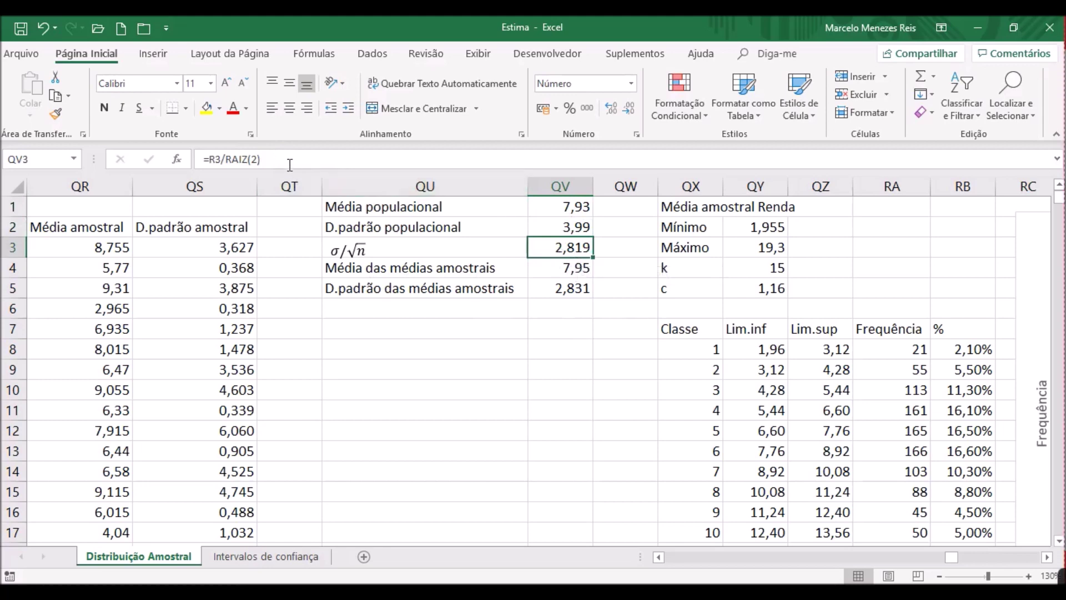
double_click(566, 248)
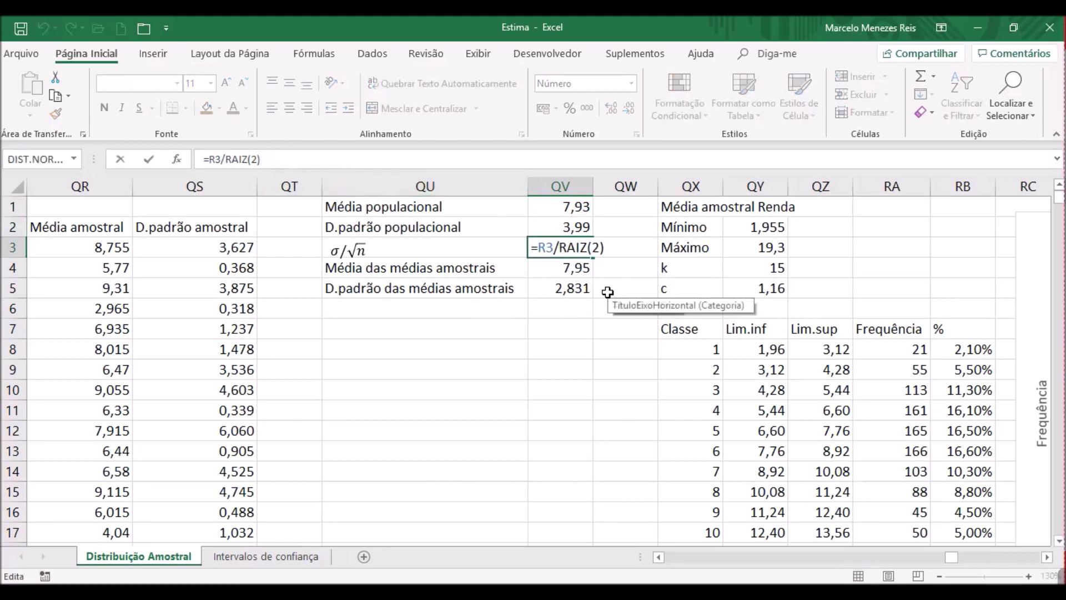
key("Return")
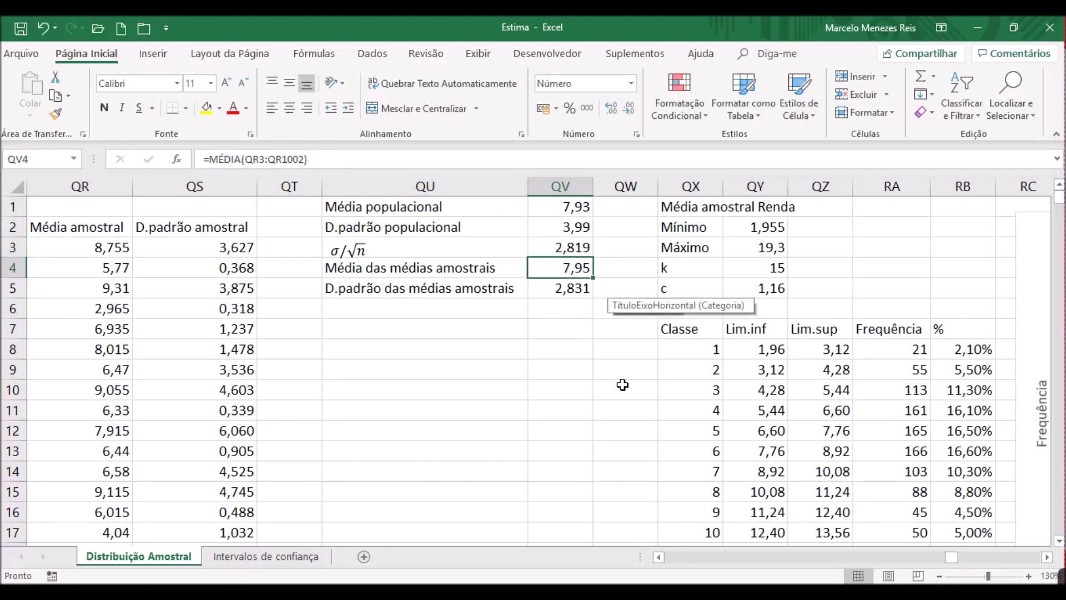
Check which sample means the MÉDIA formula in QV4 averages, leaving the formula as it is
left_click(241, 158)
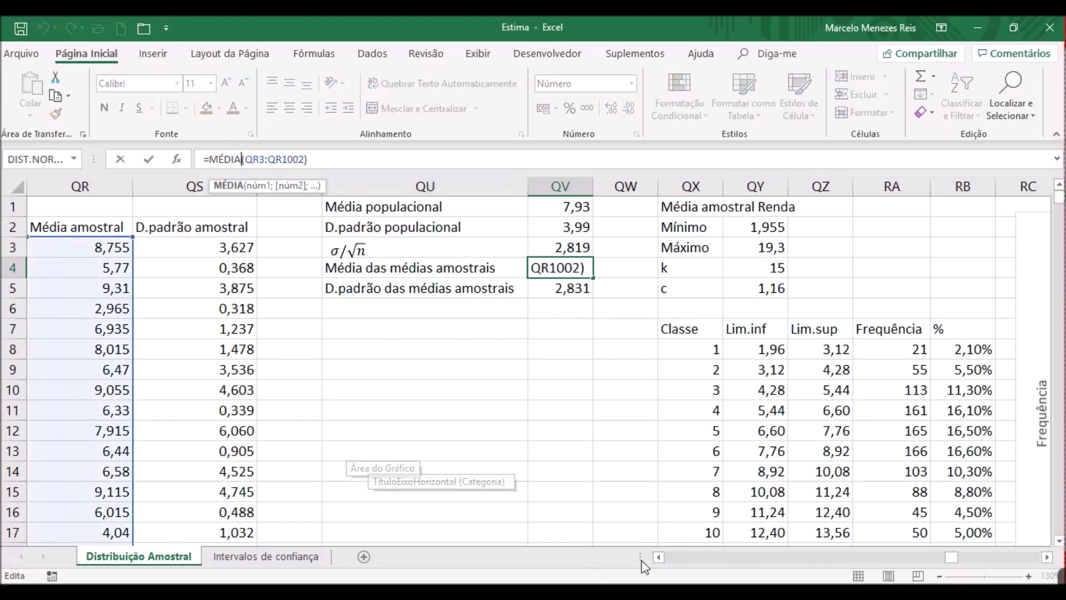
left_click(659, 557)
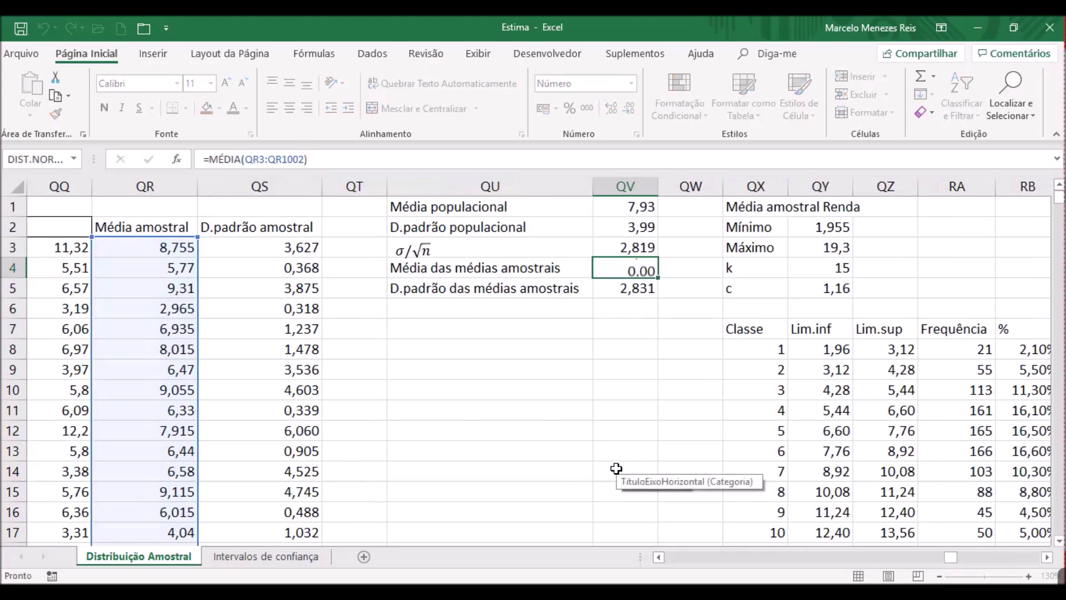
key("Return")
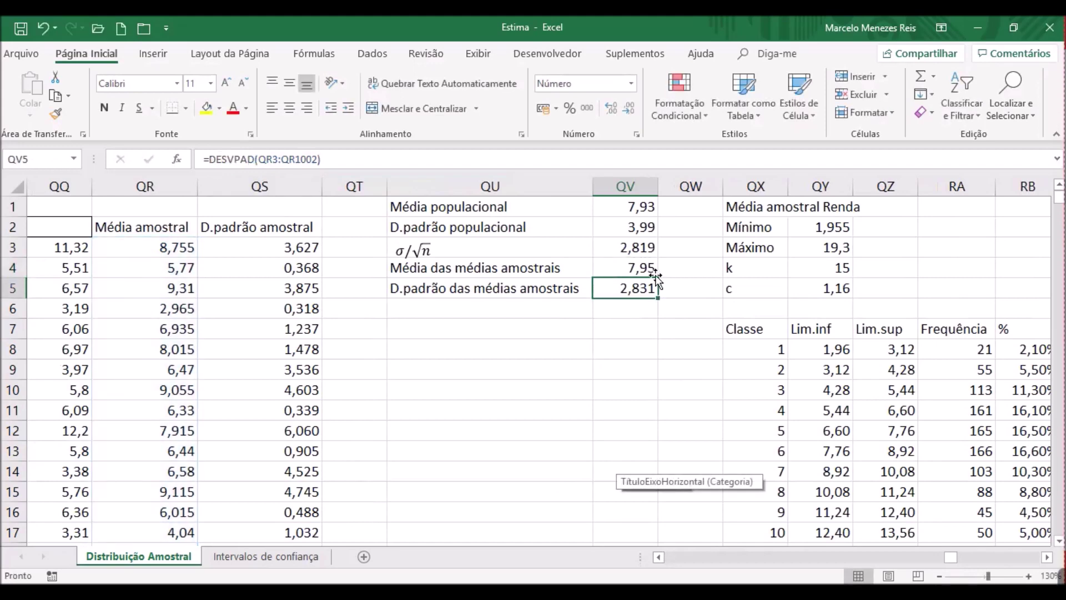
Compare the population mean and σ/√n with the mean and standard deviation of the sample means in QV1:QV5
left_click(645, 208)
key("Down")
key("Down")
key("Down")
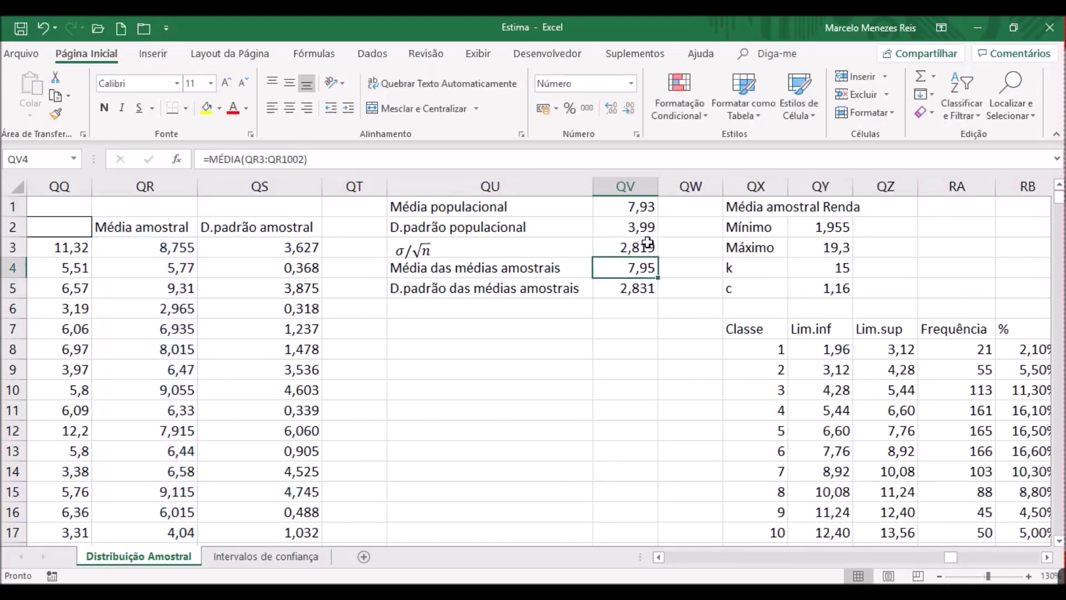
left_click(645, 209)
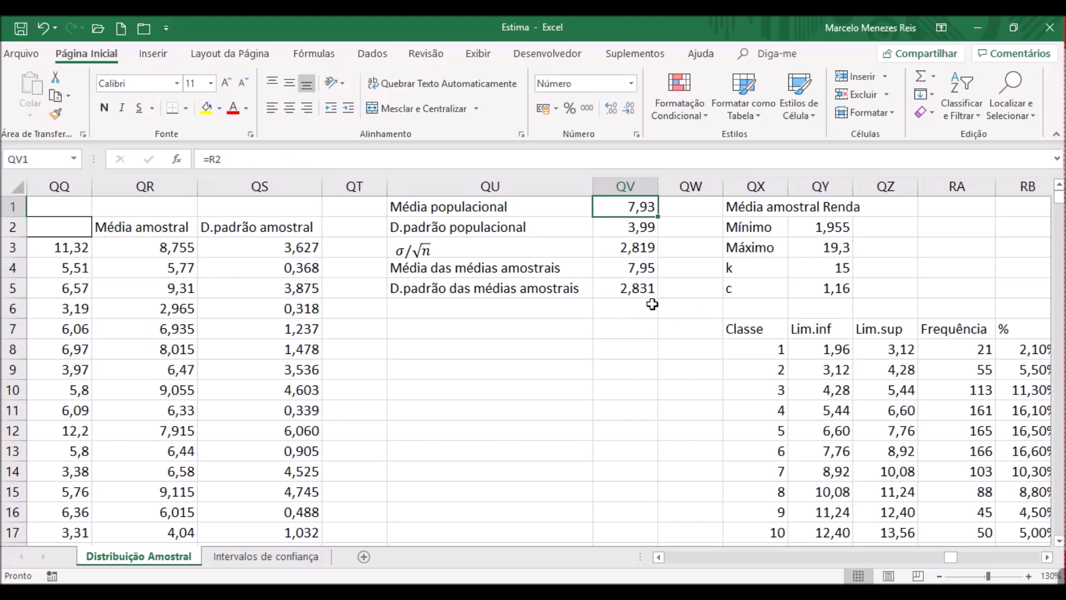
left_click(641, 288)
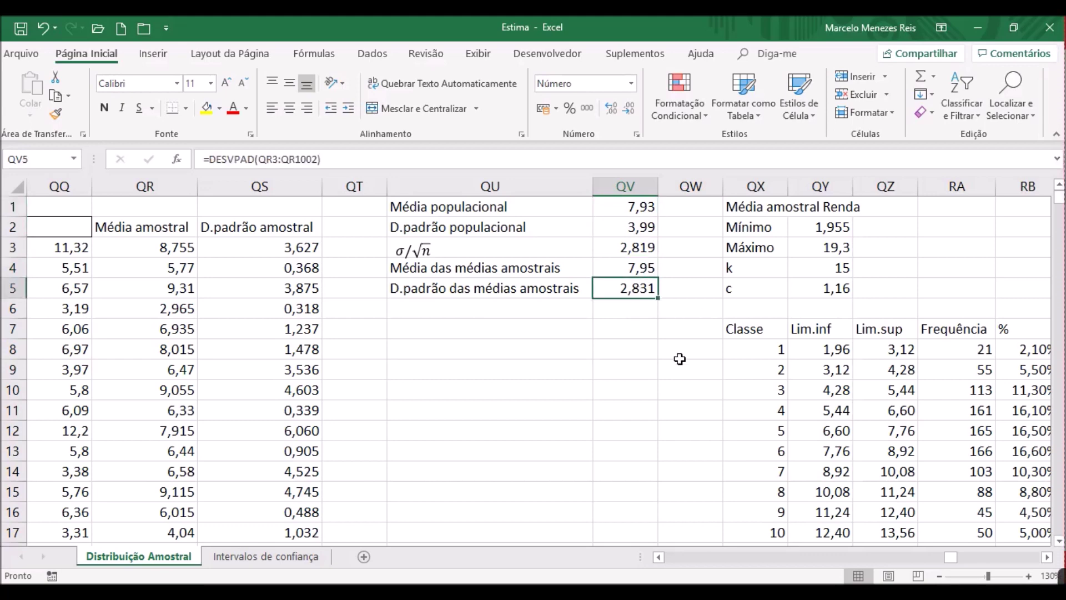
Check which sample means the DESVPAD formula in QV5 covers, leaving the formula as it is
left_click(289, 161)
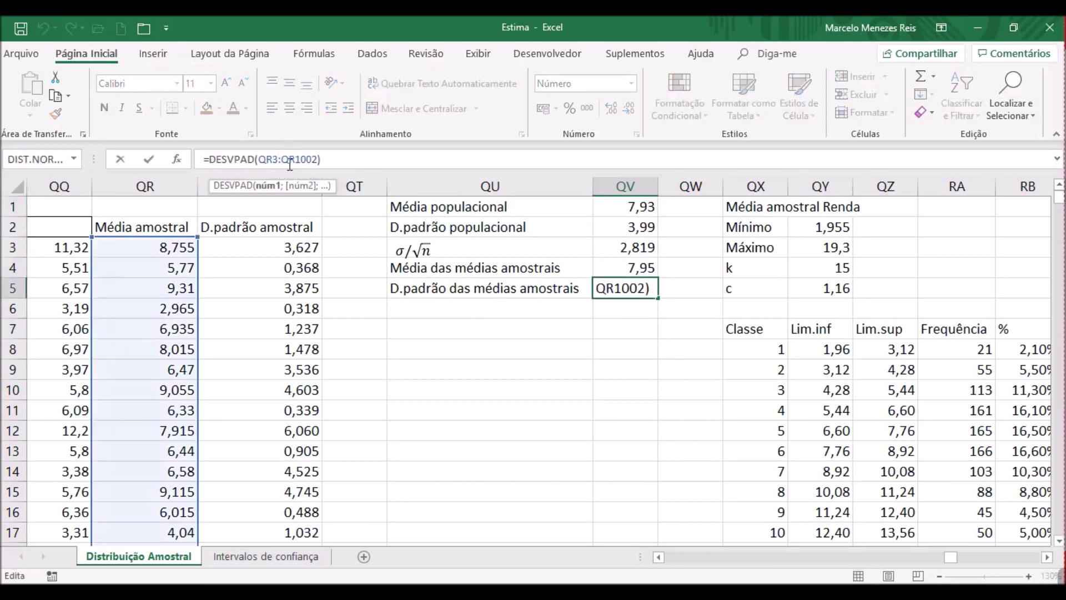
double_click(655, 284)
key("Return")
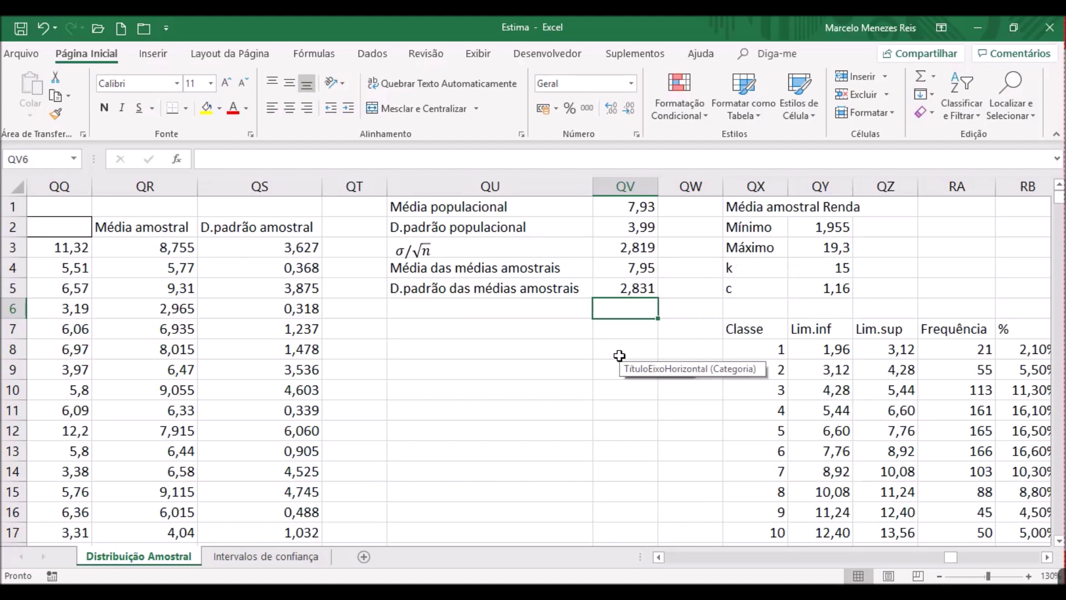
Examine the shape and classes of the Médias amostrais de Renda (n = 2) histogram beside its frequency table
left_click(1046, 557)
left_click(1046, 557)
left_click(1046, 557)
left_click(1046, 557)
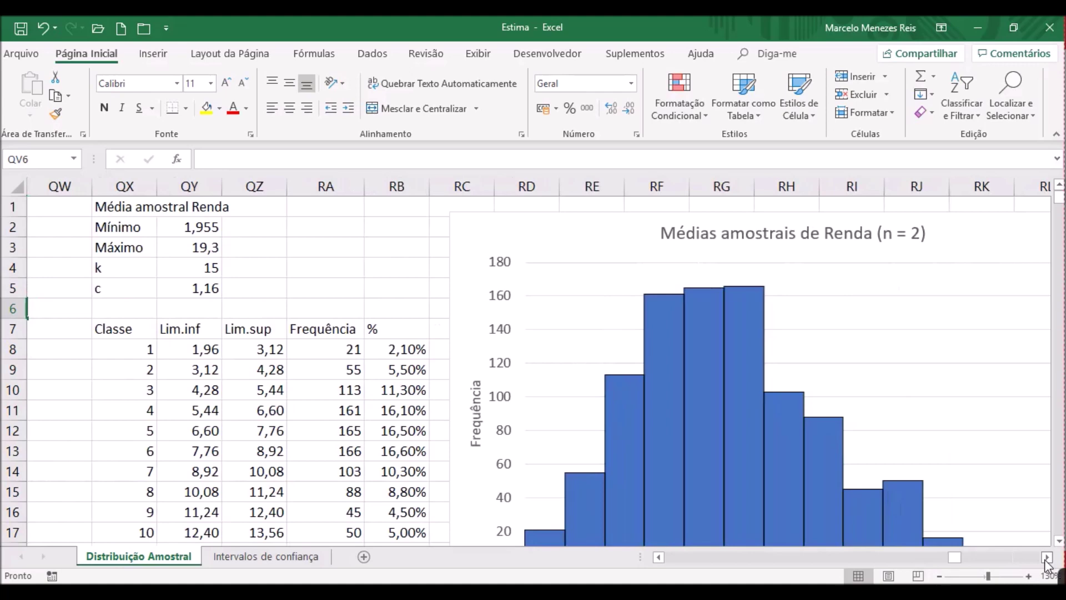
scroll(1047, 562, "down", 1)
left_click(1046, 557)
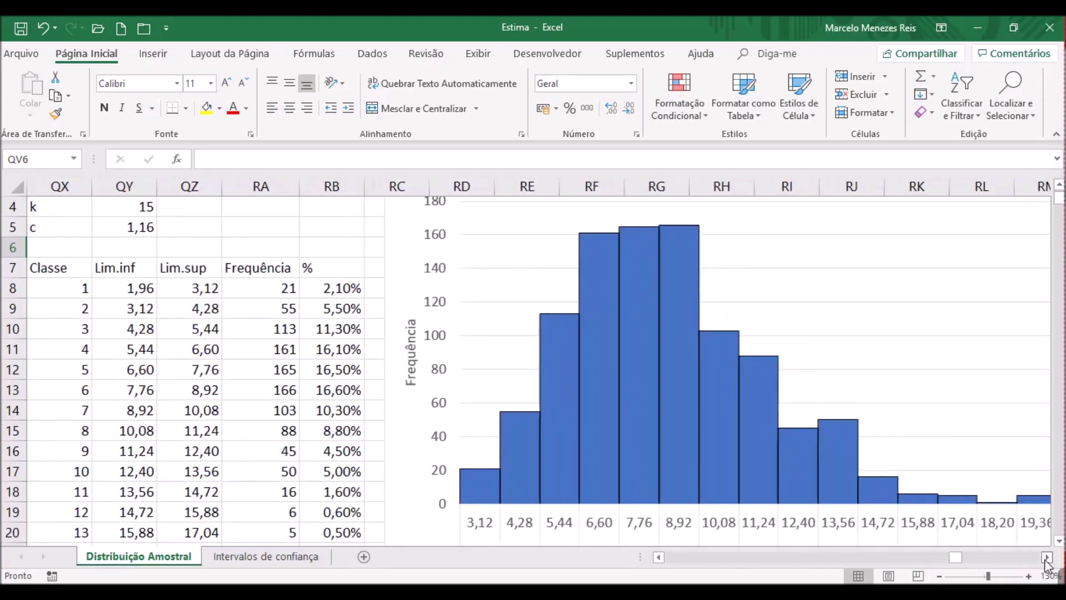
left_click(1047, 557)
left_click(1047, 557)
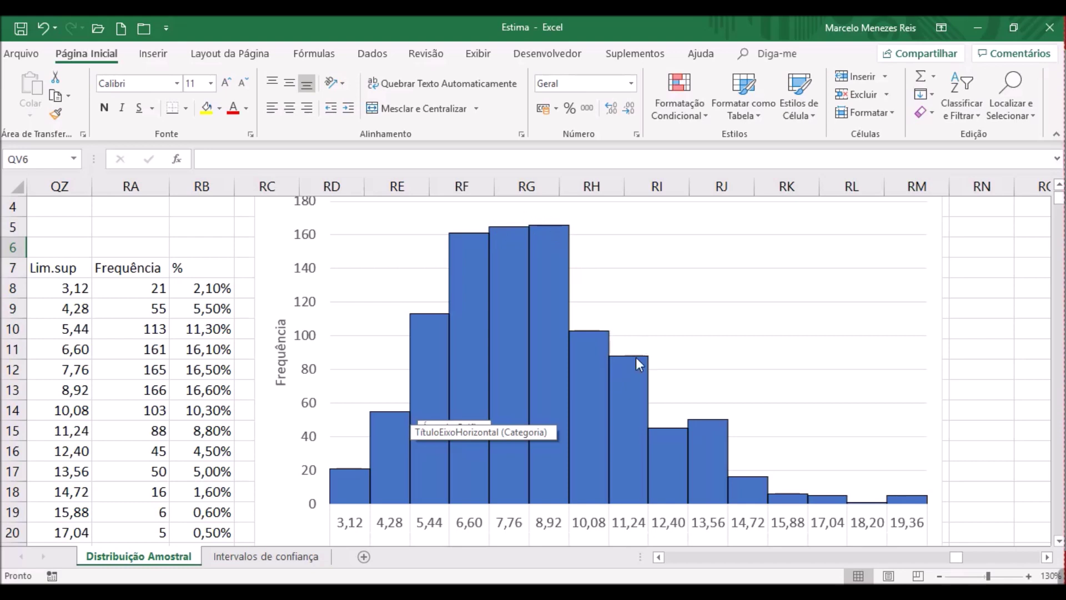
mouse_move(568, 416)
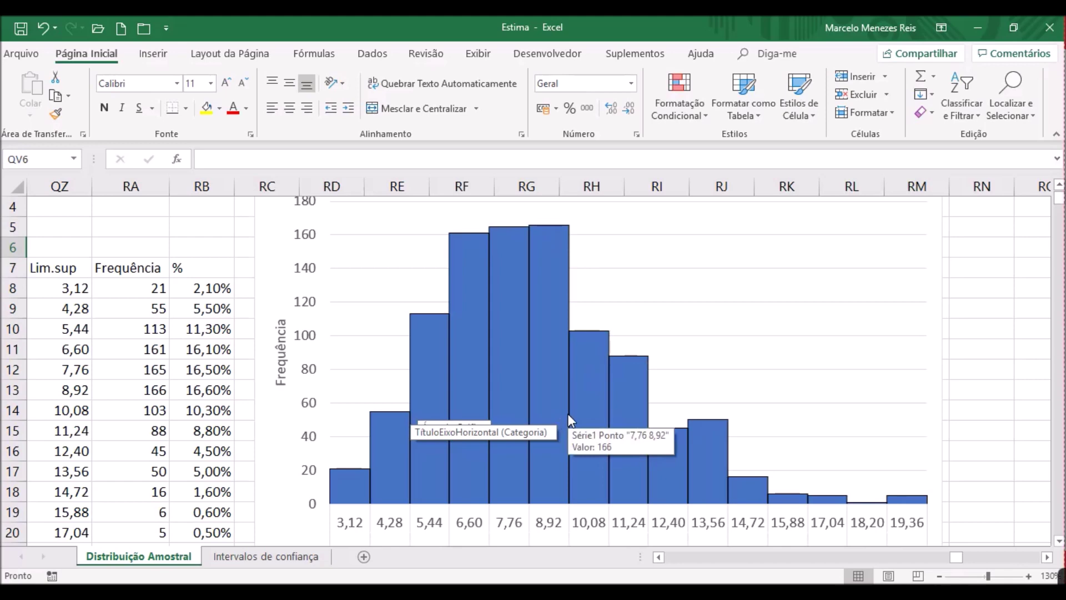
scroll(568, 413, "up", 1)
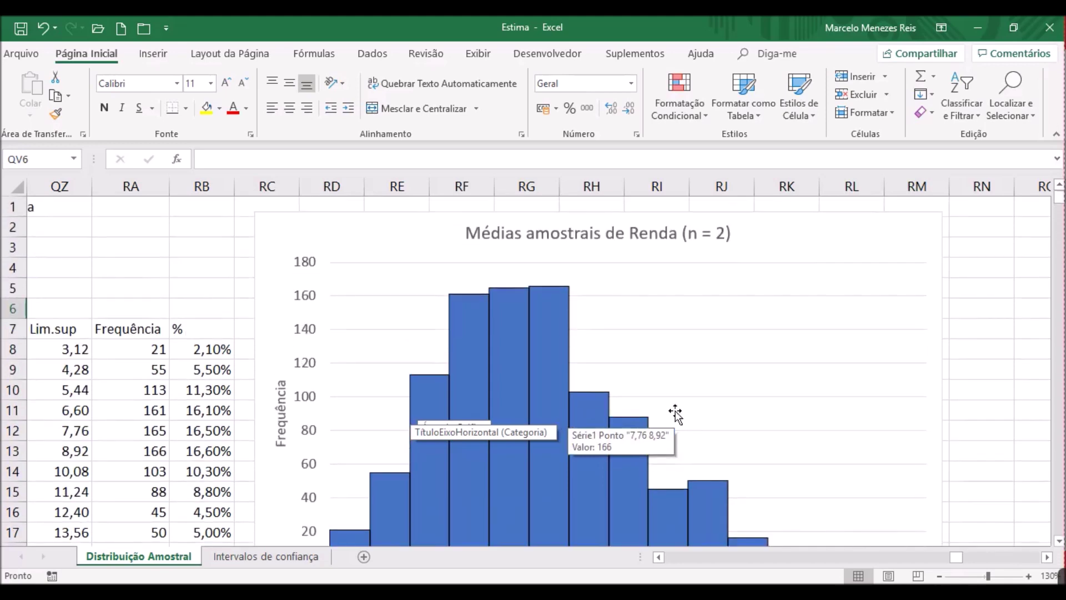
left_click(678, 561)
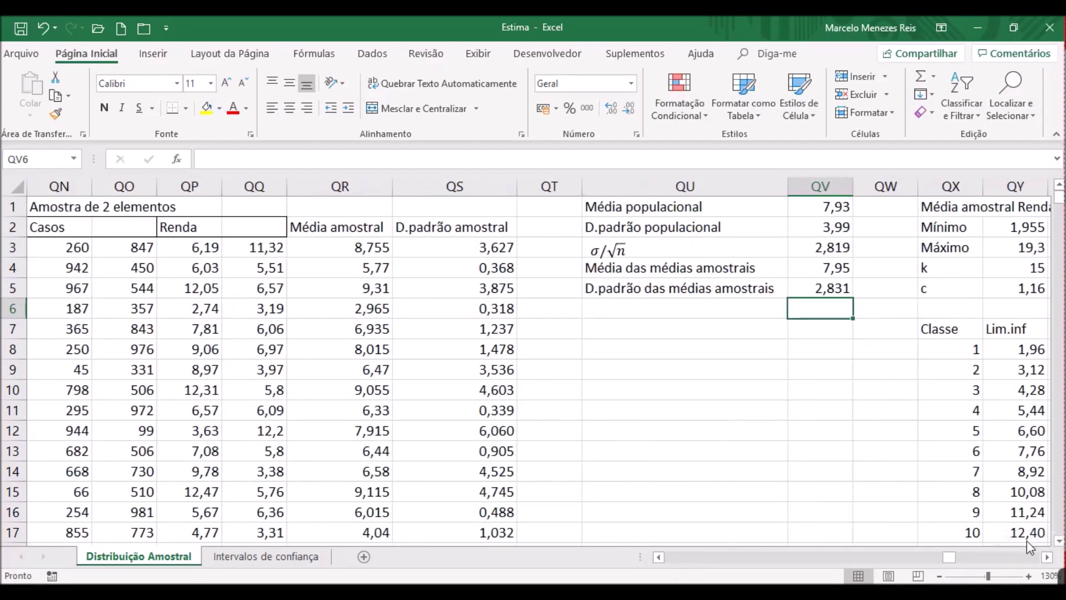
left_click(1008, 558)
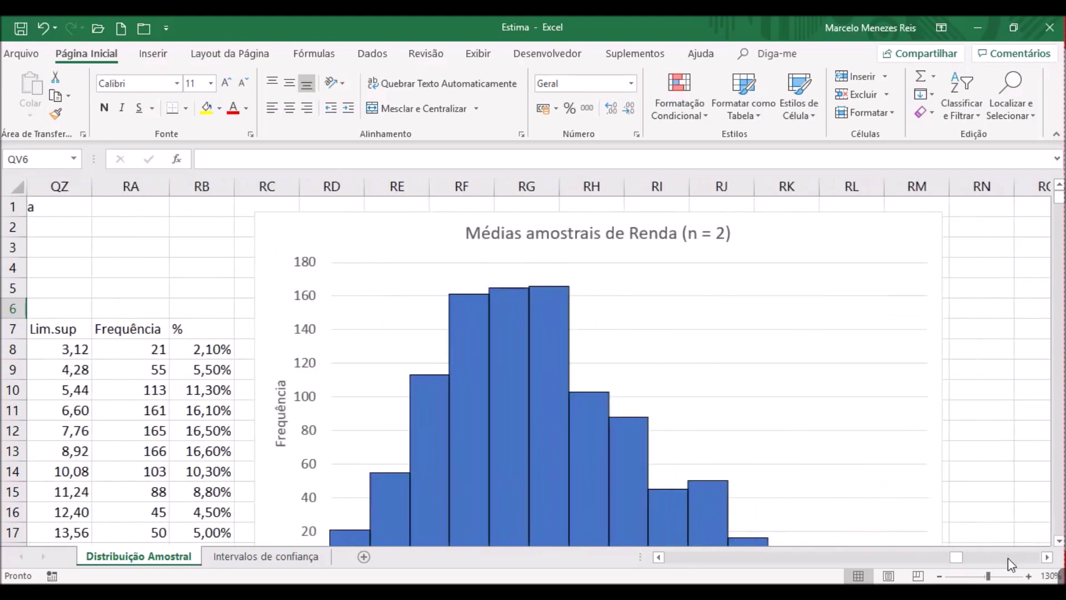
In the Pasta1 workbook, generate 1000 discrete random numbers for 50 variables from $A$2:$B$1001, with the output starting at GZ2
left_click(1008, 558)
left_click(129, 251)
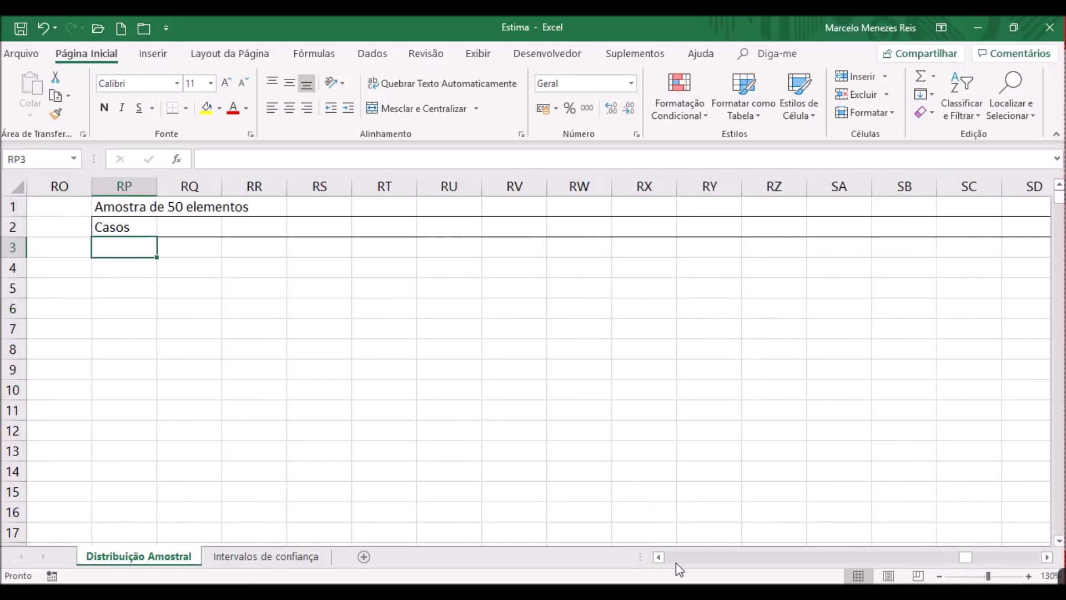
left_click(738, 543)
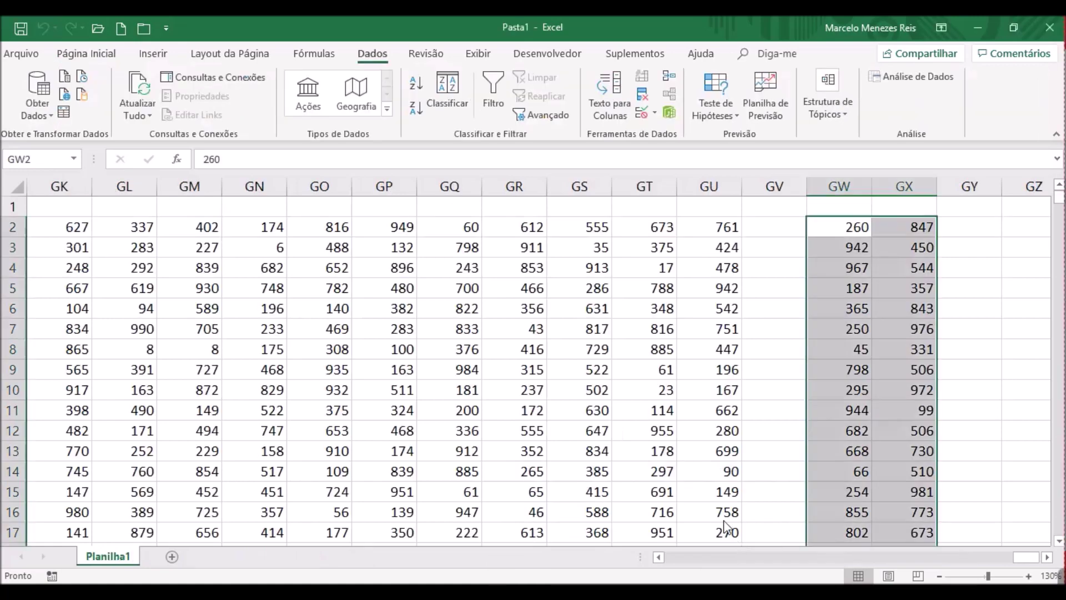
left_click(1023, 225)
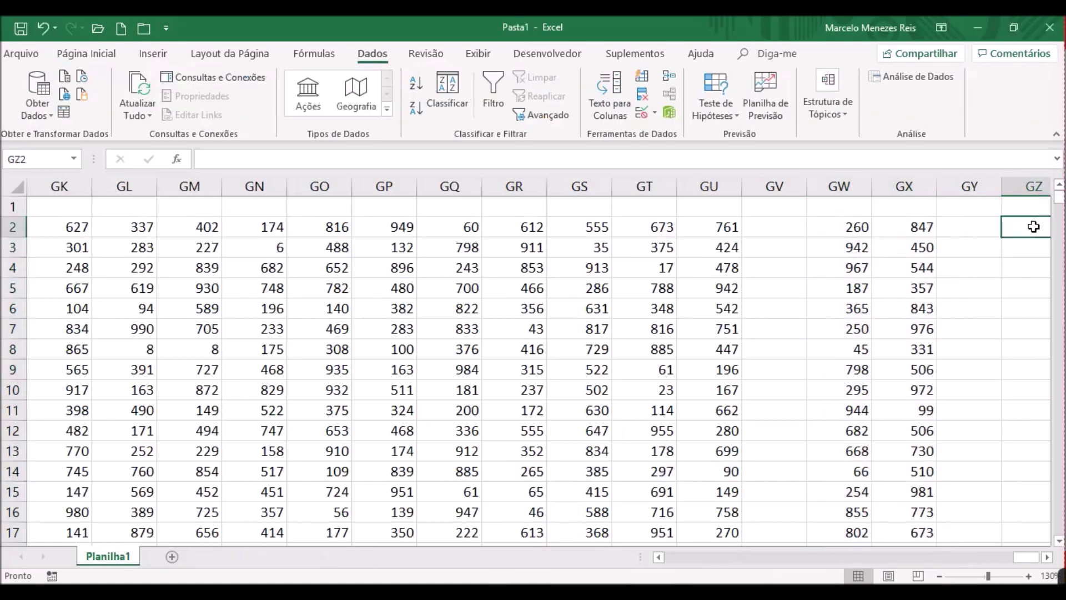
left_click(901, 77)
left_click(645, 314)
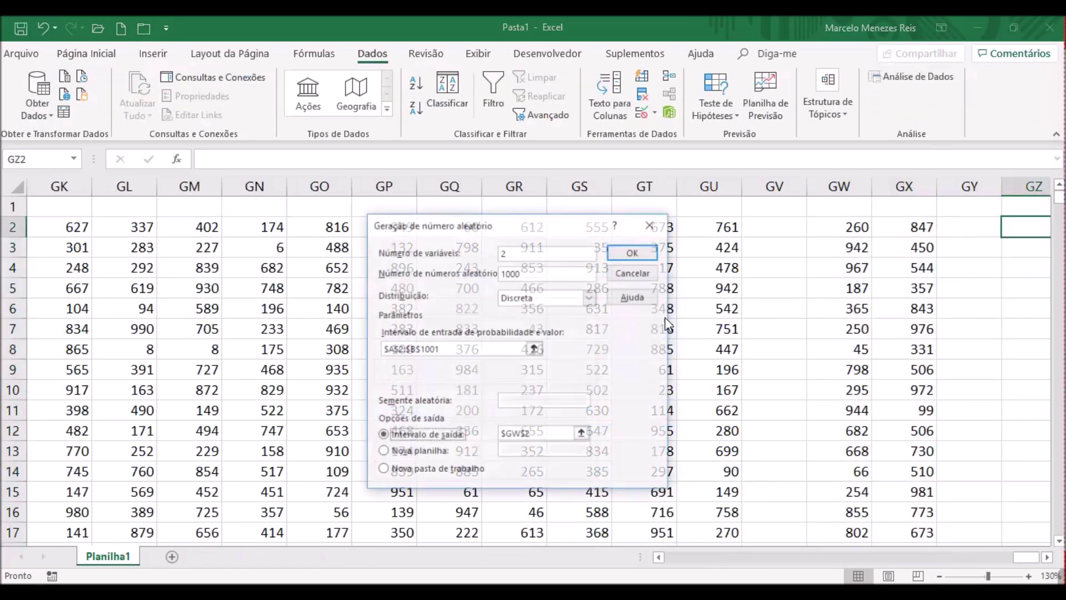
double_click(520, 252)
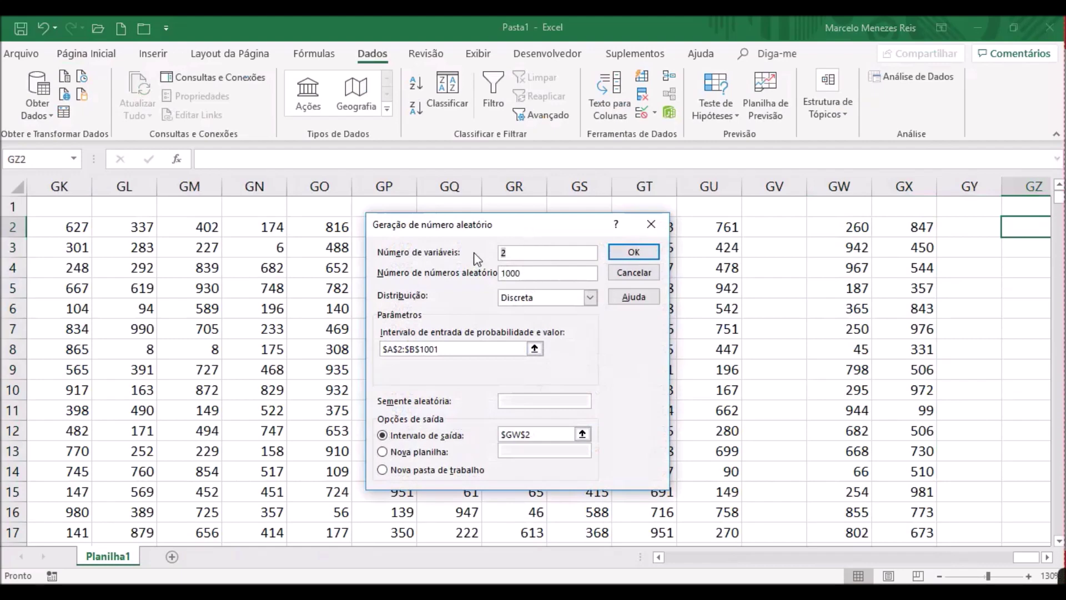
type("50")
left_click(583, 433)
left_click(1024, 227)
left_click(659, 245)
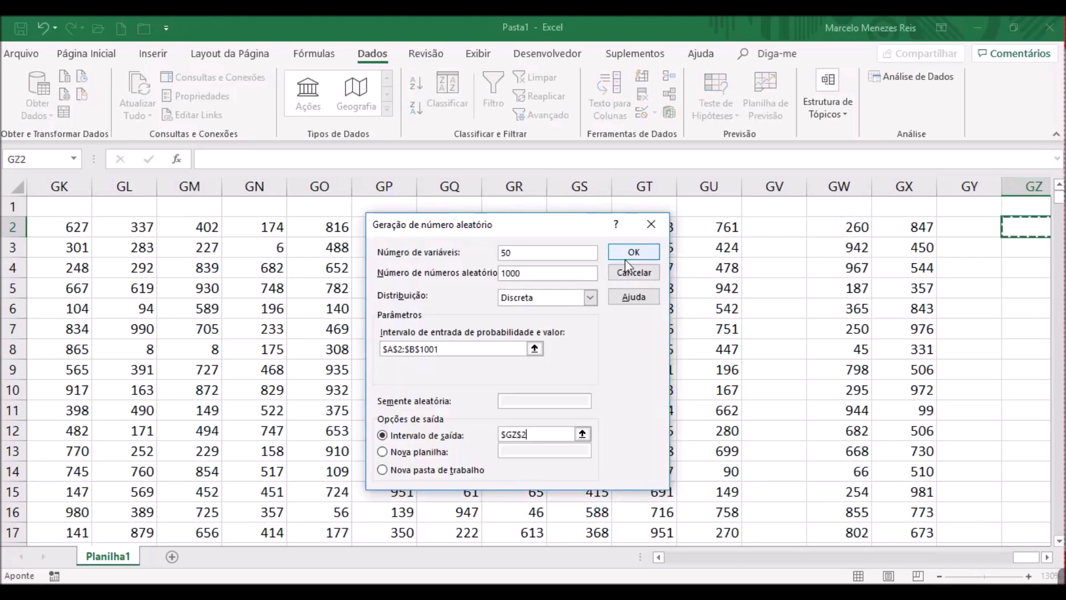
left_click(632, 249)
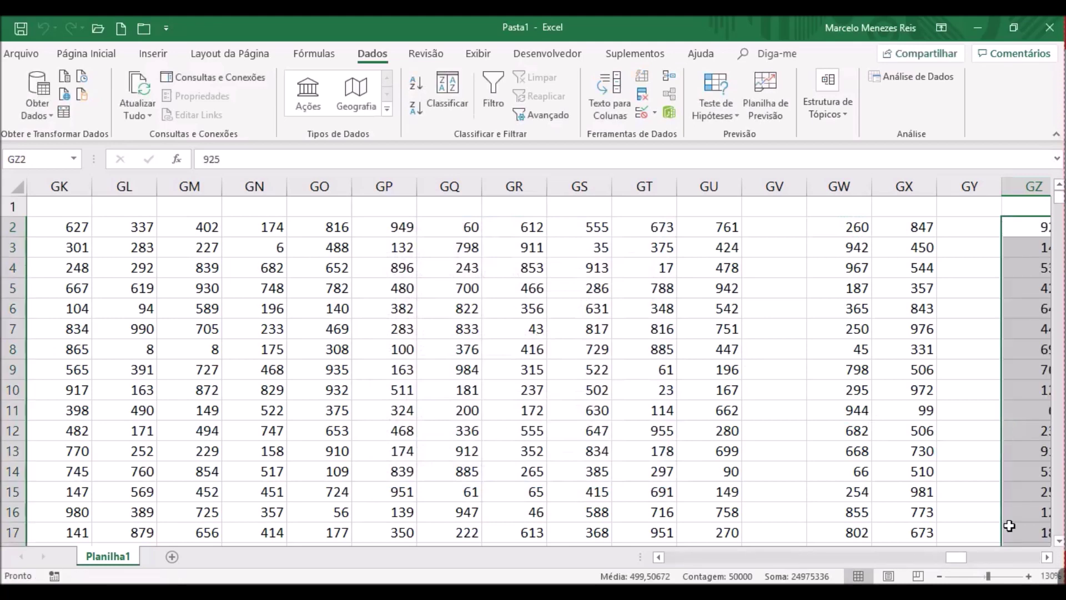
Copy the generated 50-column block and paste it into the Estima workbook under Casos, starting at RP3
left_click(1012, 558)
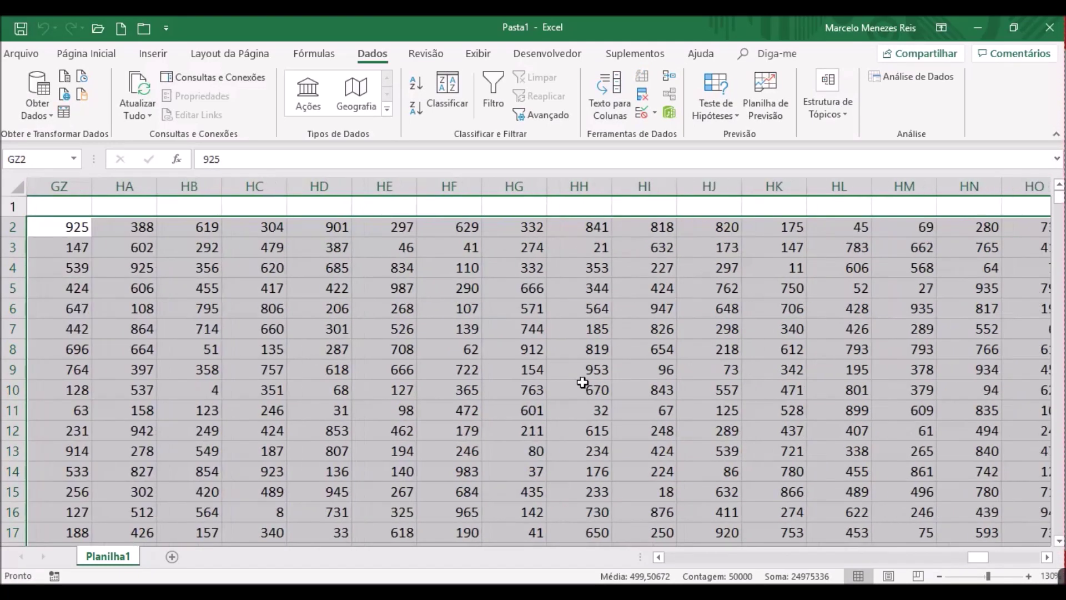
key("ctrl+c")
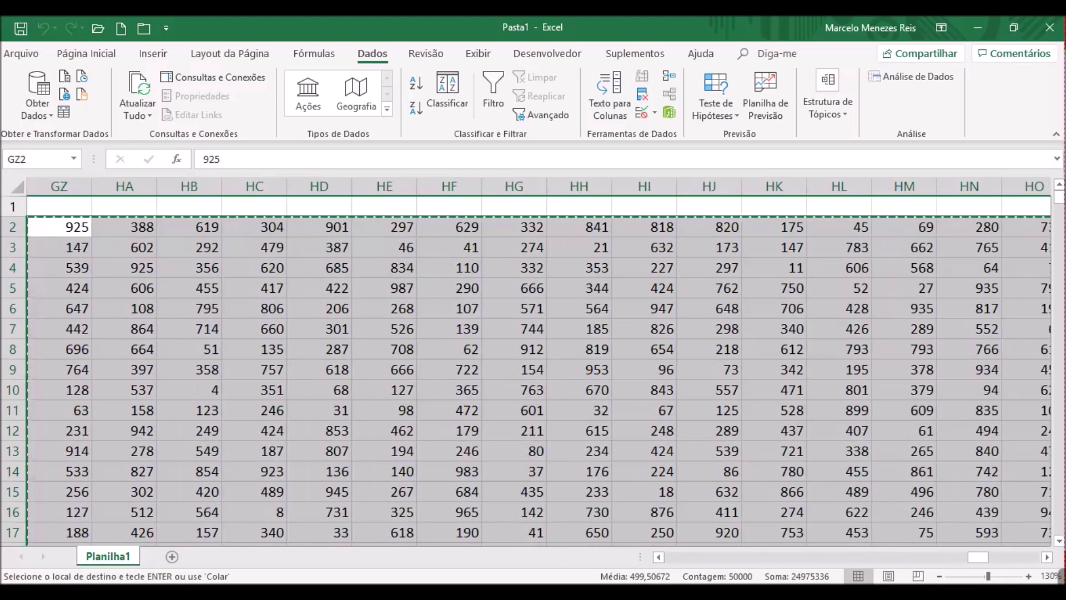
mouse_move(572, 581)
left_click(605, 535)
left_click(125, 247)
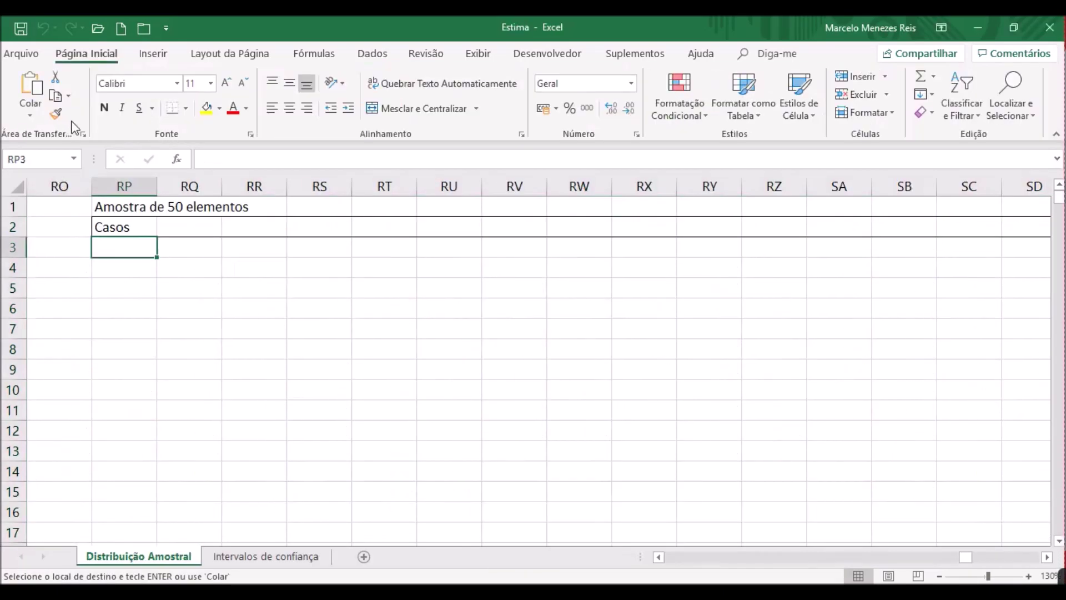
left_click(33, 88)
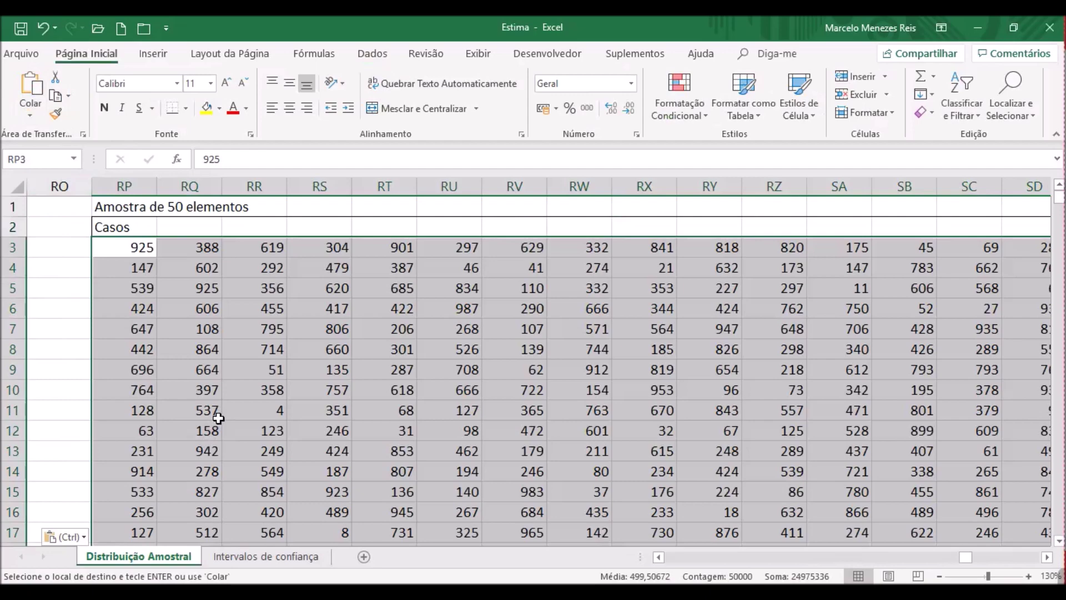
Review the Renda values of the 50-element samples and the sample mean formulas in column VL
left_click(1020, 559)
left_click(1032, 558)
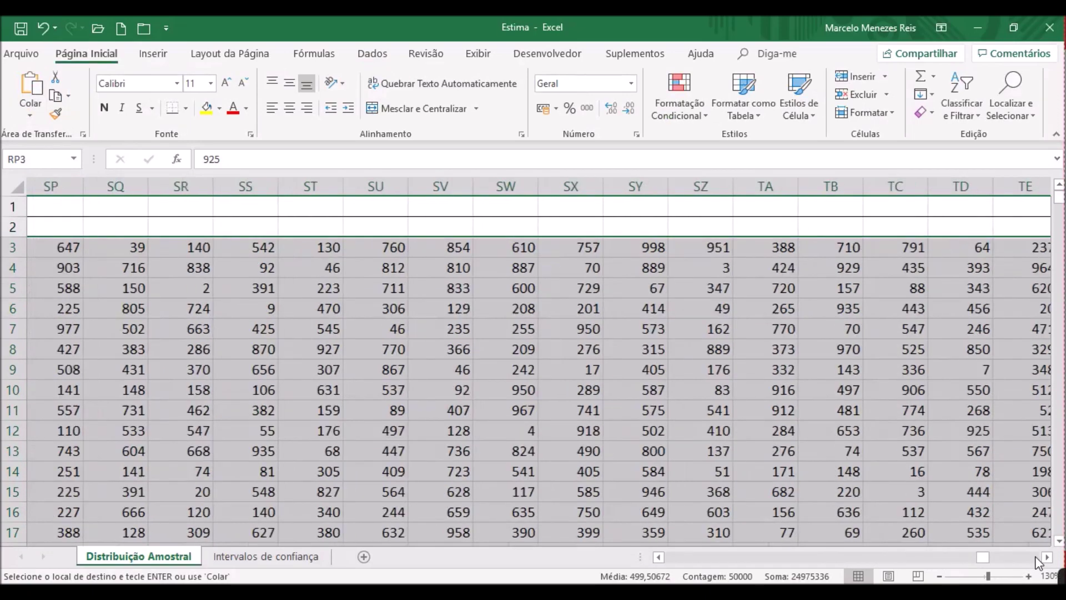
left_click(1036, 559)
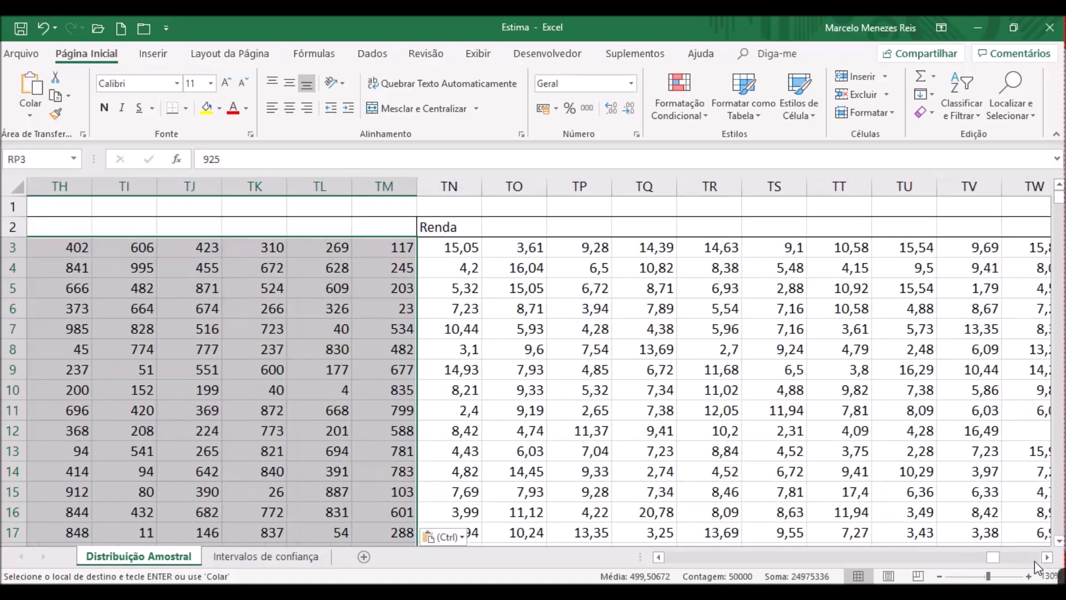
left_click(1034, 561)
left_click(1034, 561)
left_click(1035, 560)
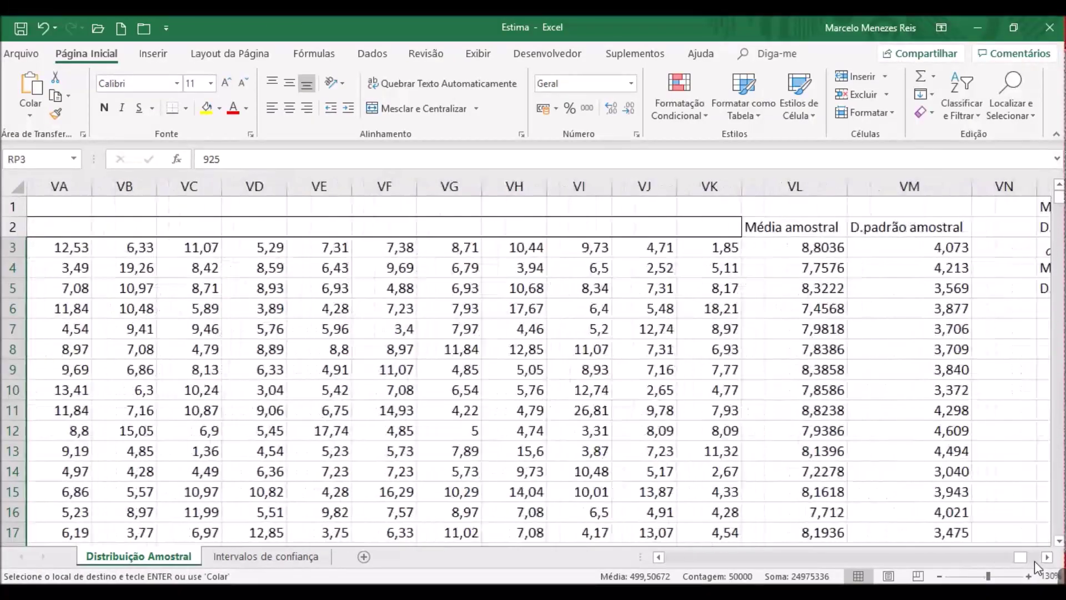
left_click(1048, 556)
left_click(1048, 557)
left_click(1048, 557)
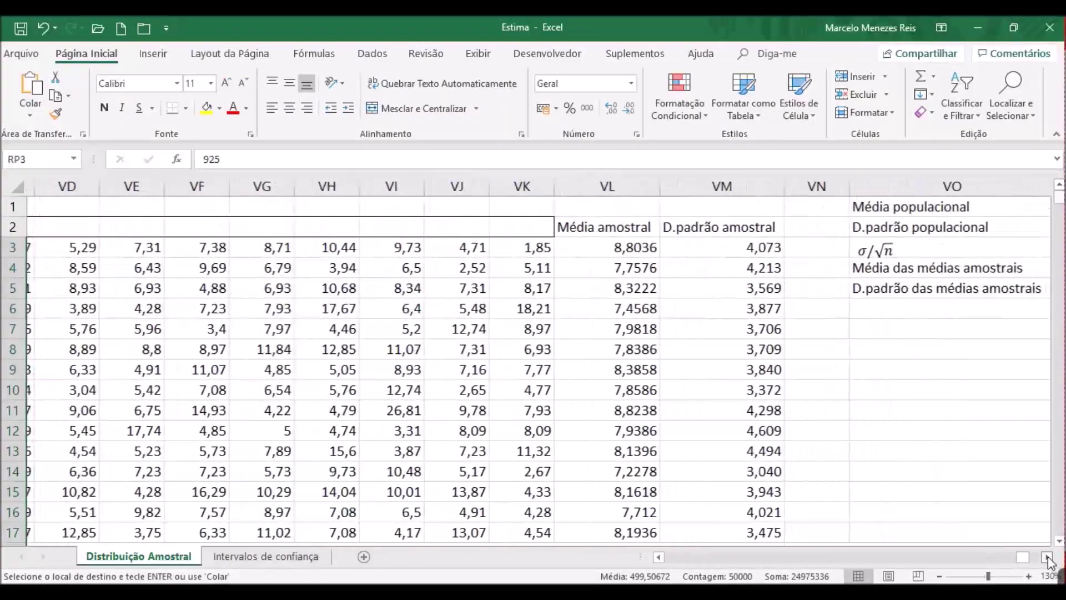
left_click(1048, 557)
left_click(1048, 557)
left_click(1048, 557)
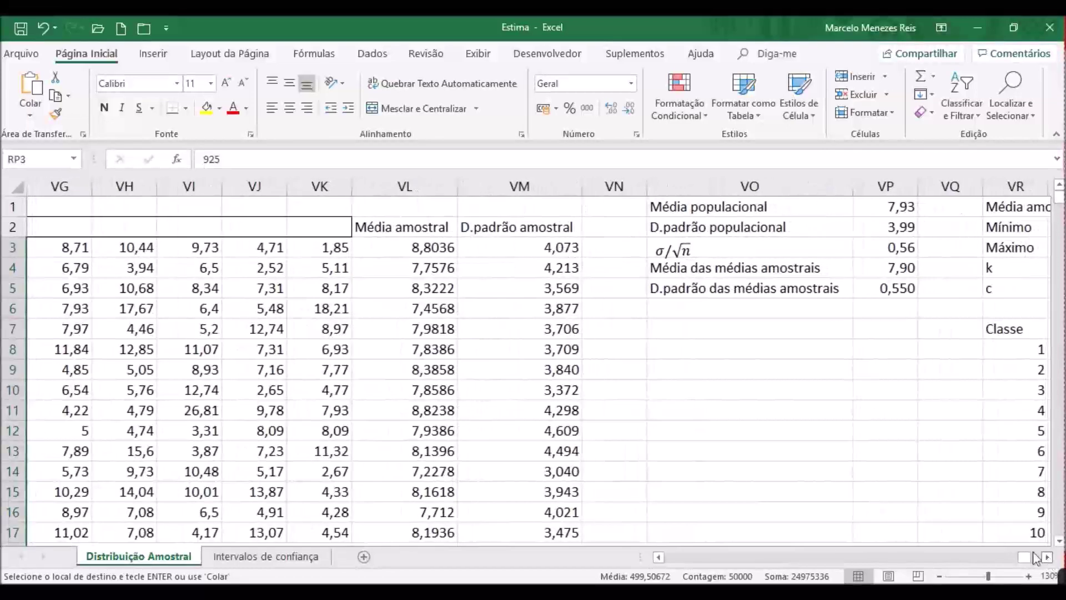
left_click(411, 229)
left_click(402, 249)
left_click(409, 267)
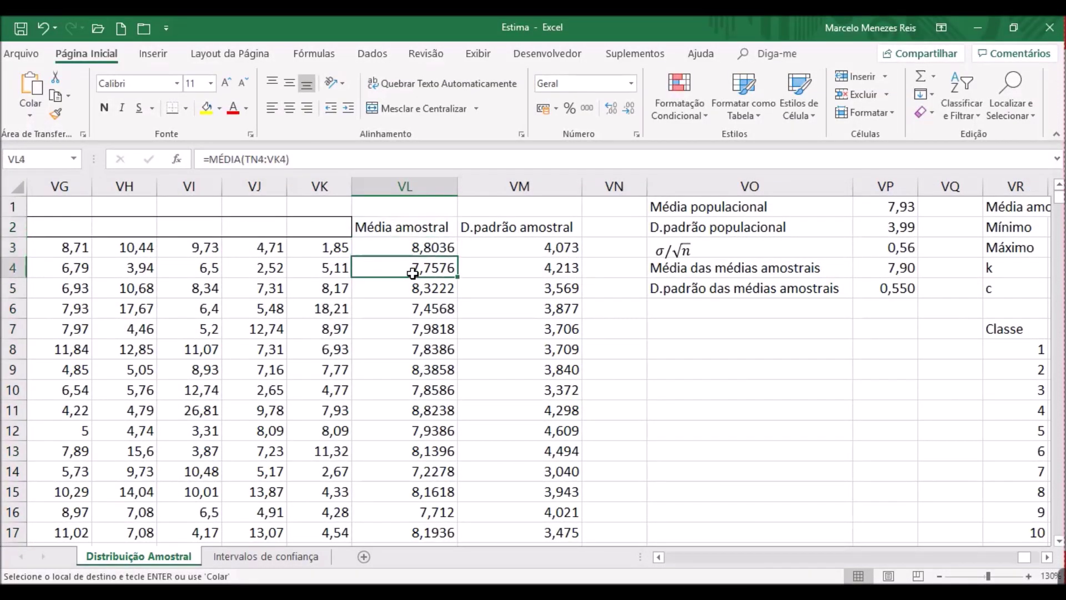
Inspect the population mean, mean of sample means and σ/√n formulas for the 50-element samples in VP1, VP4 and VP3
left_click(895, 205)
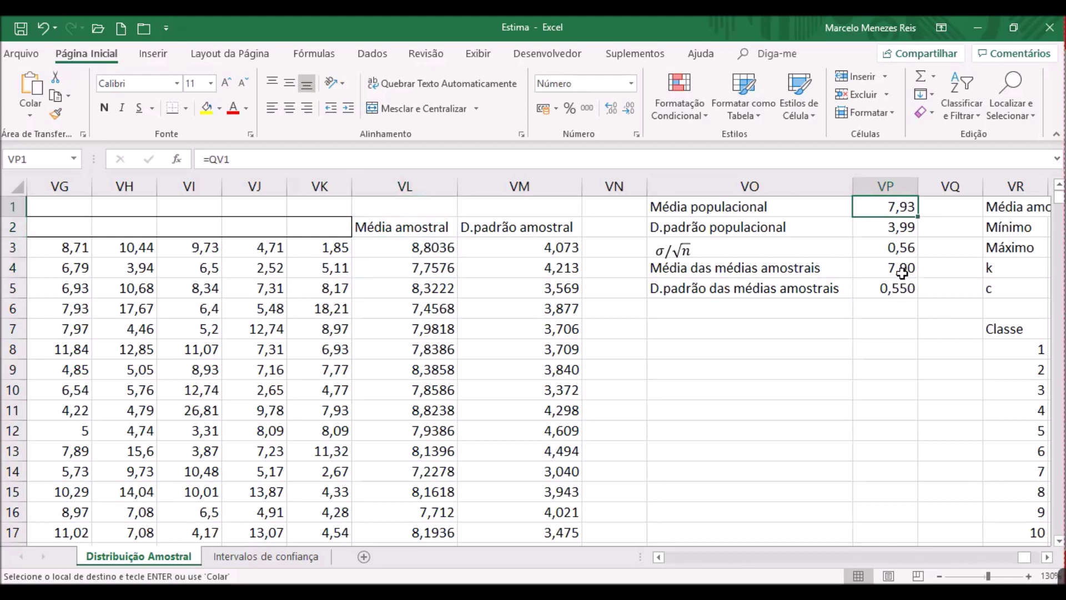
left_click(905, 274)
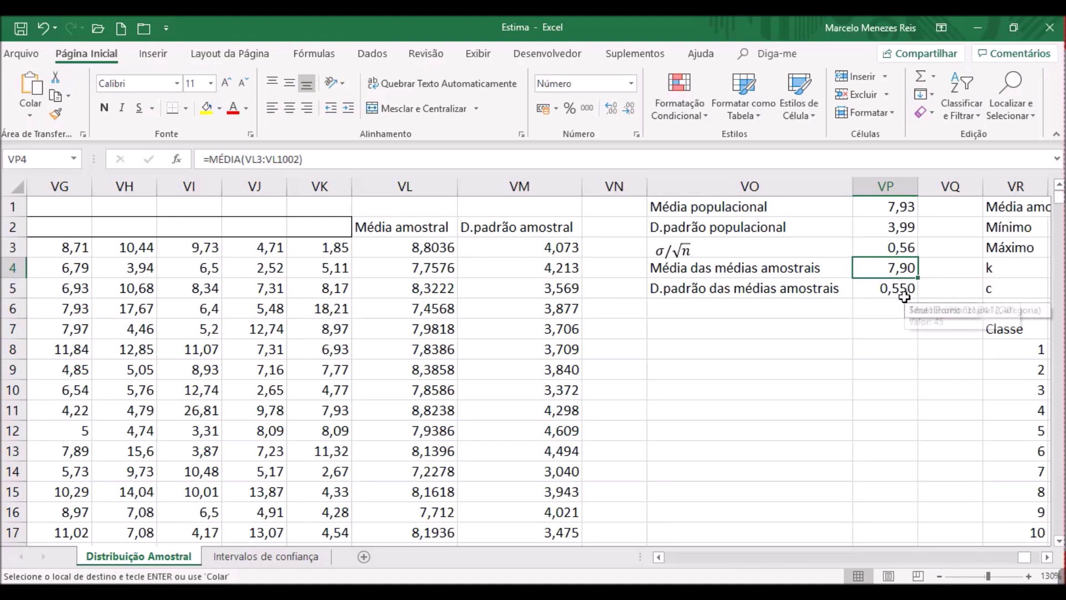
left_click(900, 232)
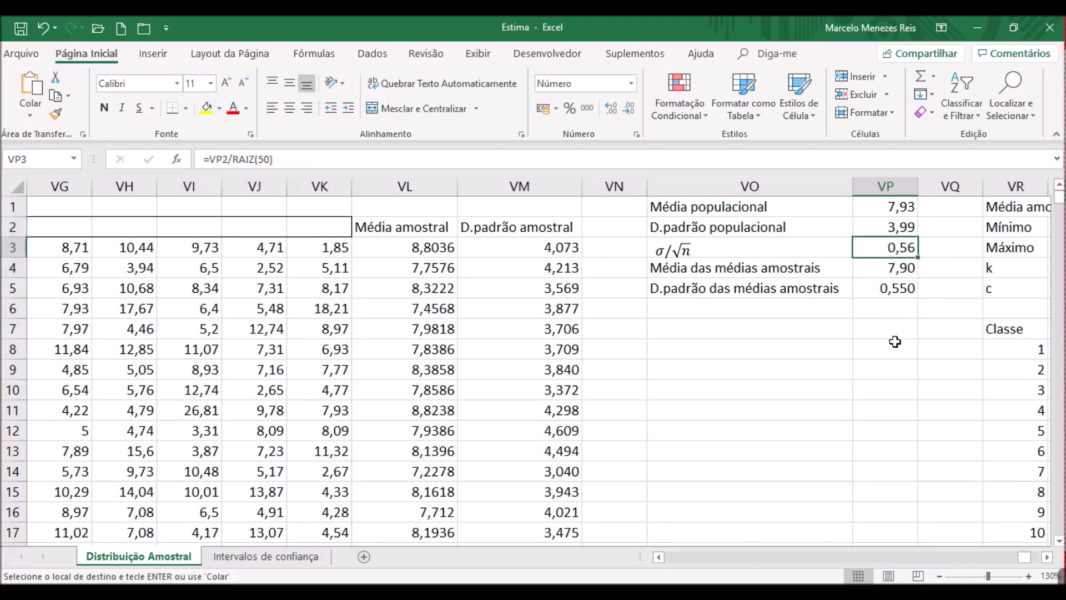
Check which sample means the DESVPAD formula in VP5 covers, leaving the formula as it is
left_click(903, 290)
left_click(248, 160)
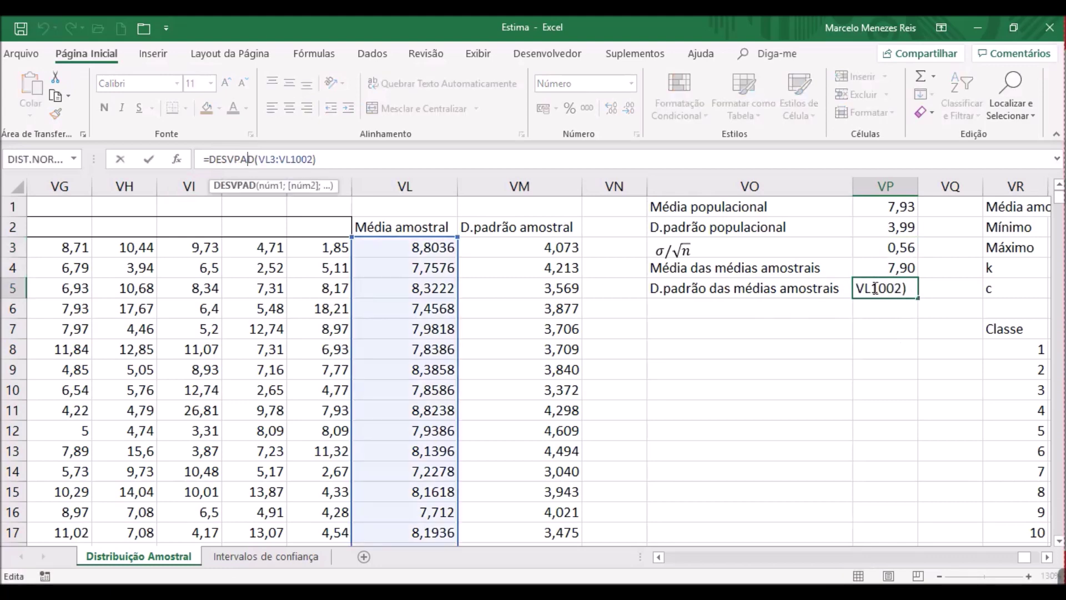
left_click(905, 287)
key("Return")
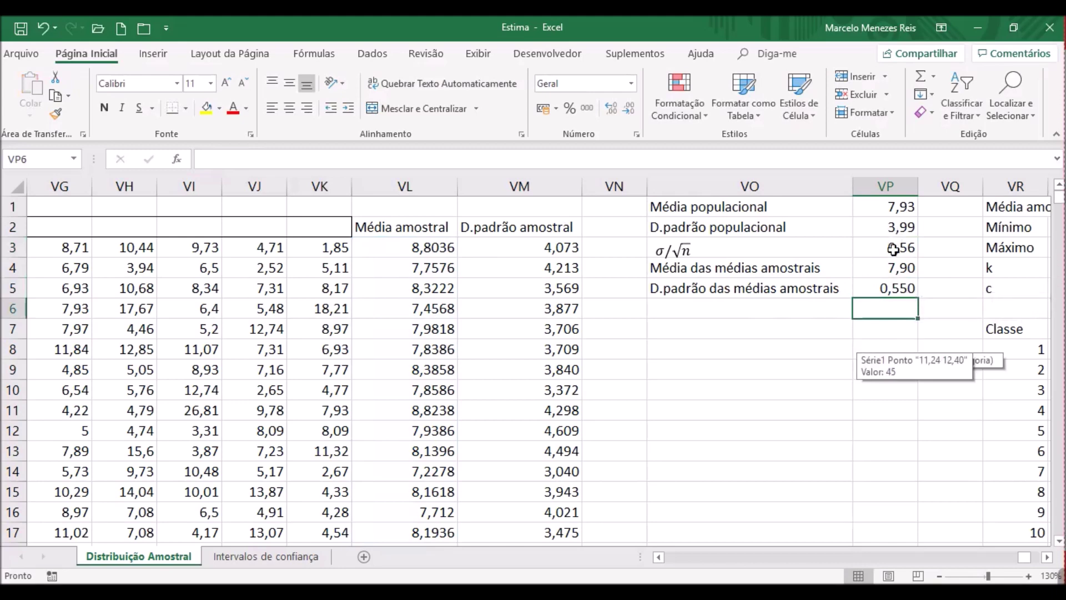
Examine the shape and classes of the Médias amostrais de Renda (n = 50) histogram beside its frequency table
left_click(1048, 557)
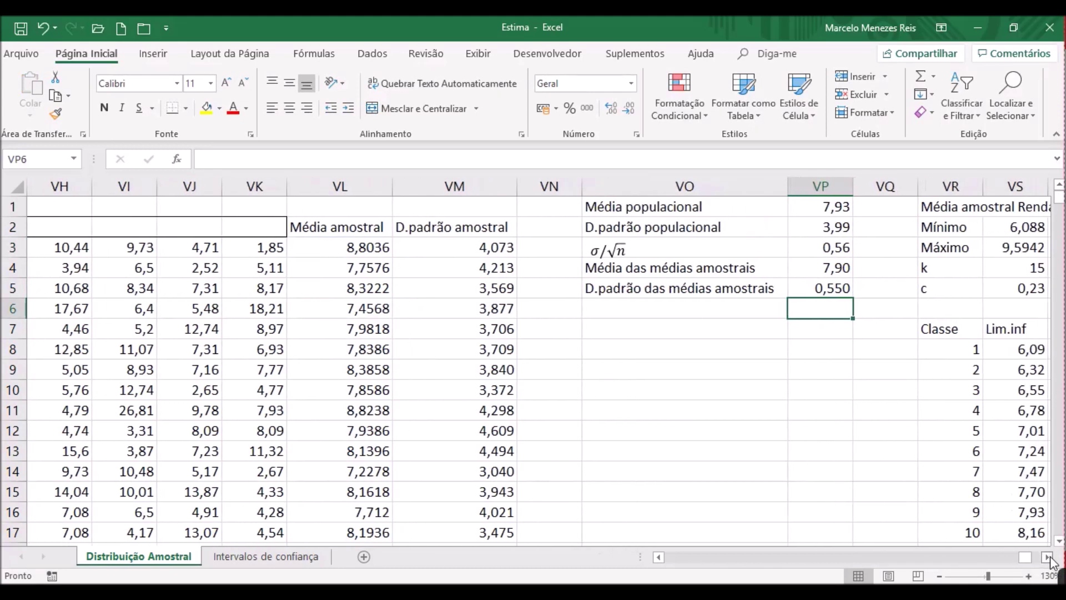
left_click(1047, 557)
left_click(1048, 557)
left_click(1048, 557)
left_click(1047, 557)
left_click(1047, 557)
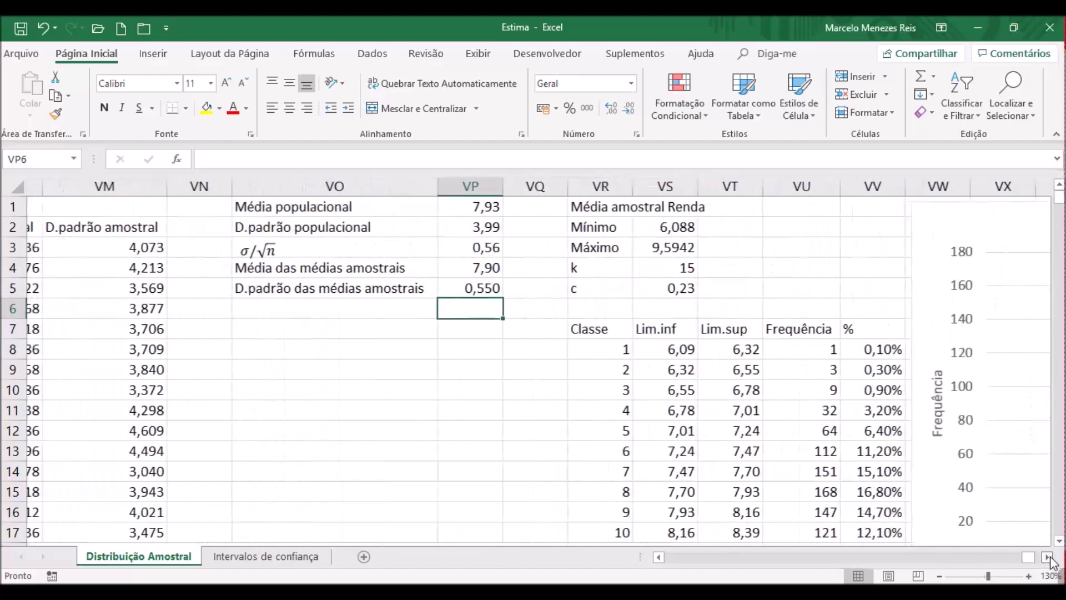
left_click(1048, 557)
left_click(1047, 557)
left_click(1048, 557)
left_click(1047, 557)
left_click(1048, 557)
left_click(1048, 557)
left_click(1048, 557)
left_click(1047, 557)
left_click(1048, 557)
scroll(1051, 561, "down", 1)
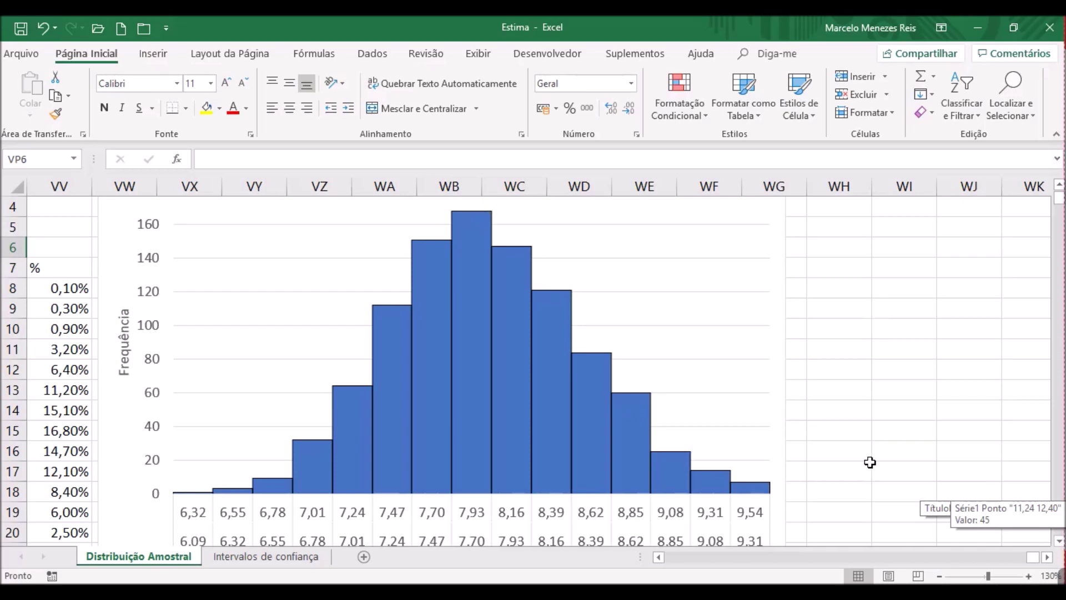
scroll(870, 462, "up", 1)
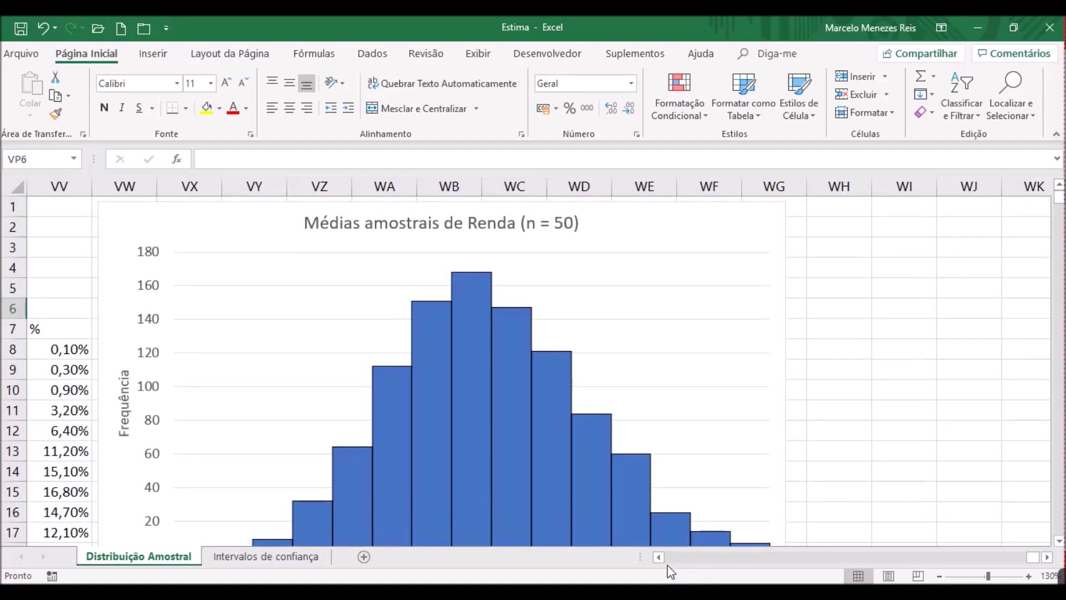
Compare the population mean and σ/√n with the mean and standard deviation of the sample means for the 50-element samples
scroll(674, 555, "left", 10)
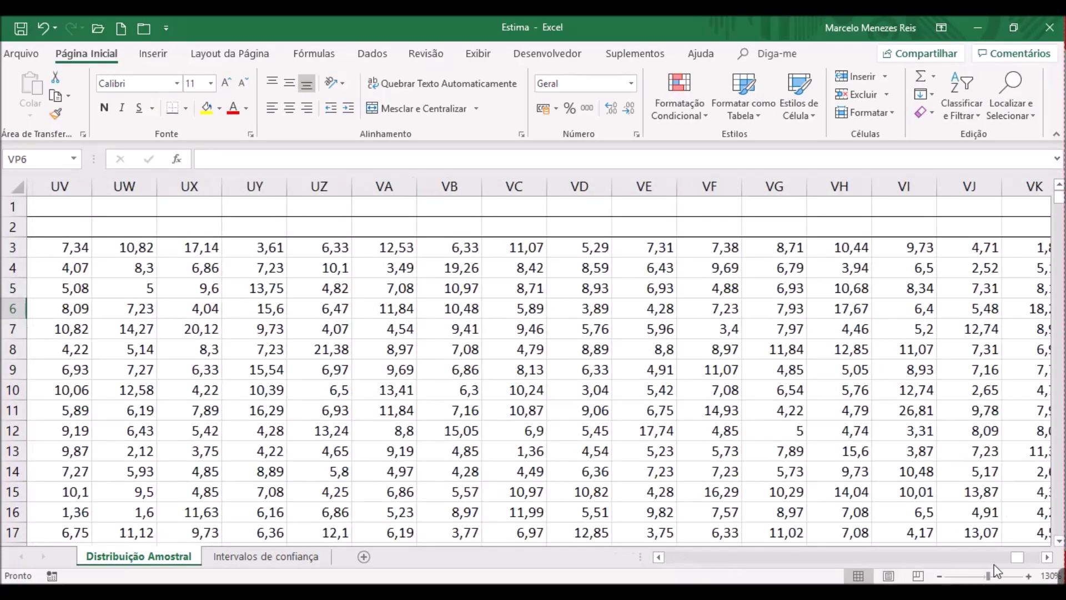
left_click(1032, 557)
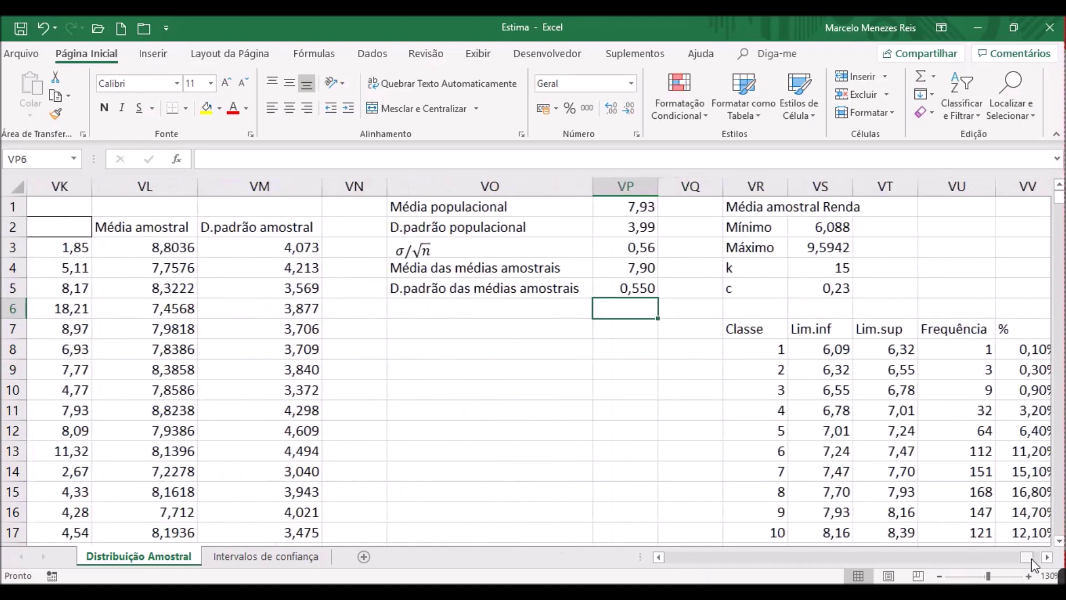
left_click(445, 363)
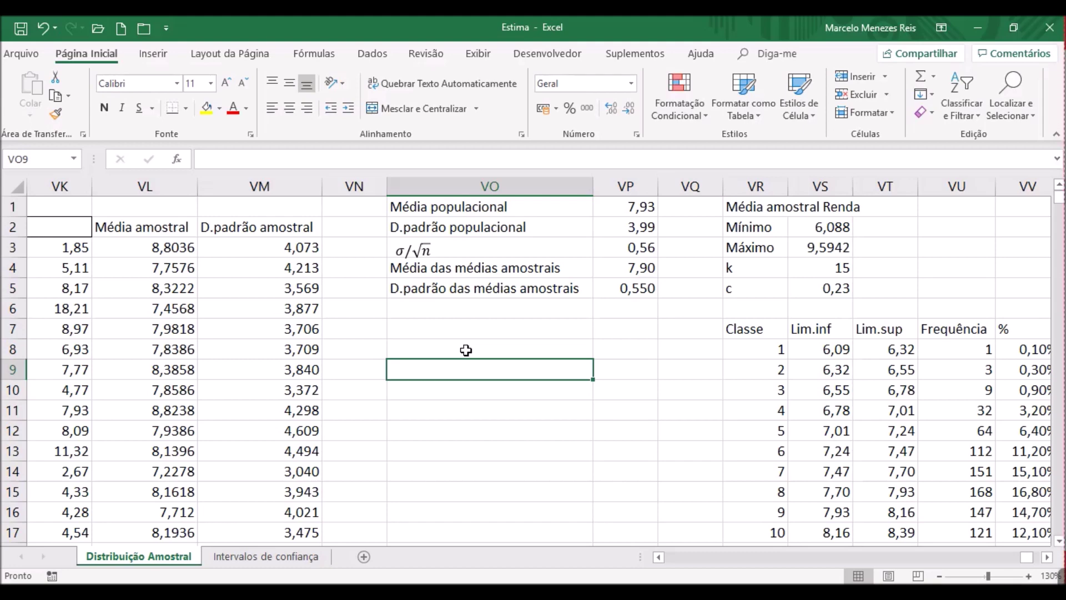
left_click(549, 308)
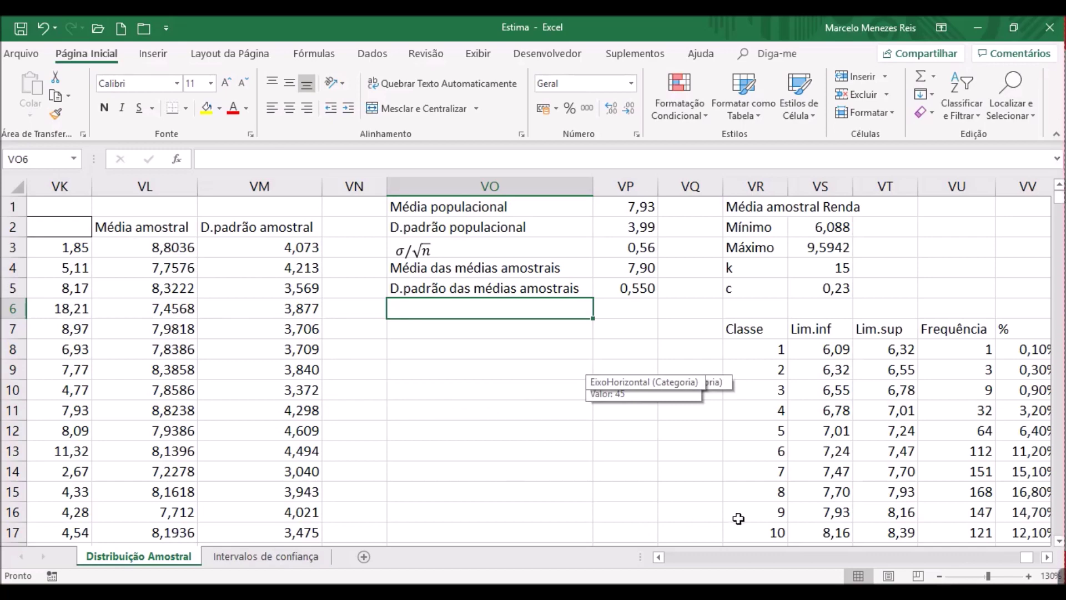
Switch from the browser's Arquivos vídeos YouTube page back to the Estima workbook in Excel and review the summary in columns VO and VP
left_click(692, 555)
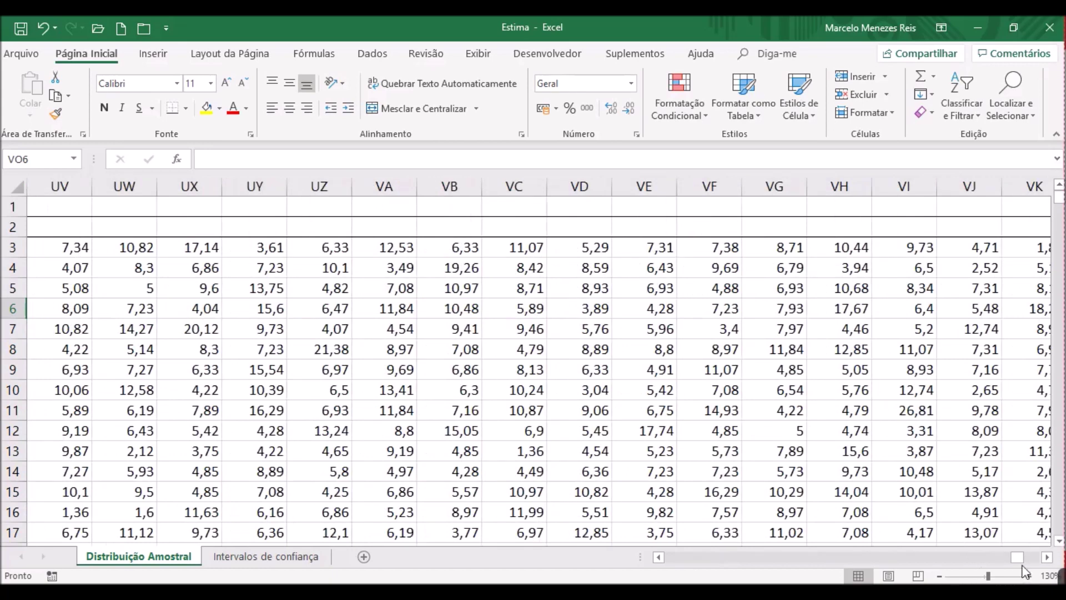
scroll(309, 492, "down", 5)
scroll(311, 492, "up", 5)
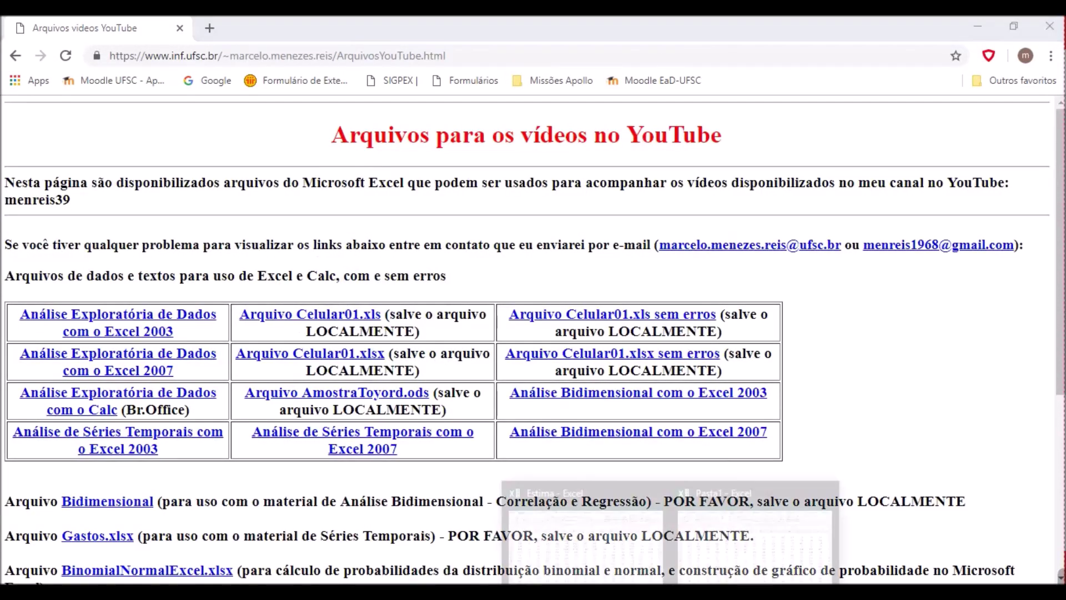
left_click(576, 483)
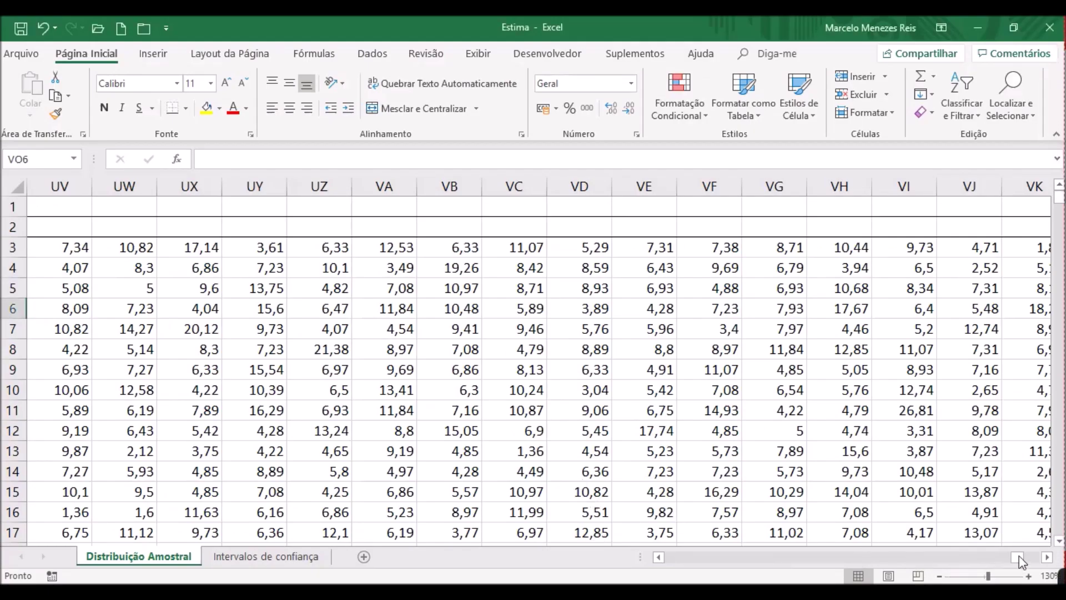
left_click(1039, 558)
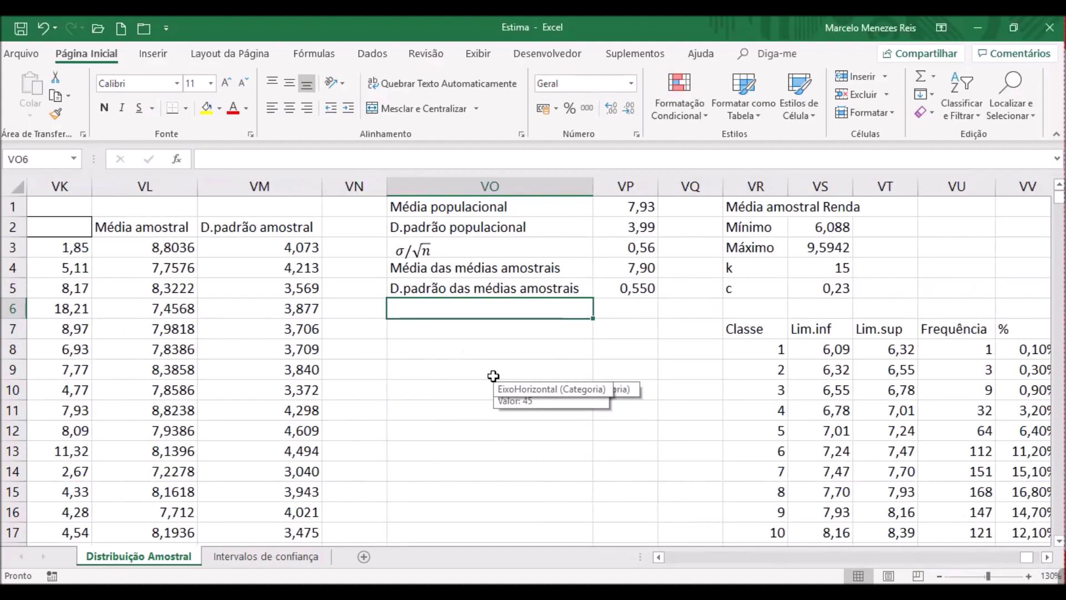